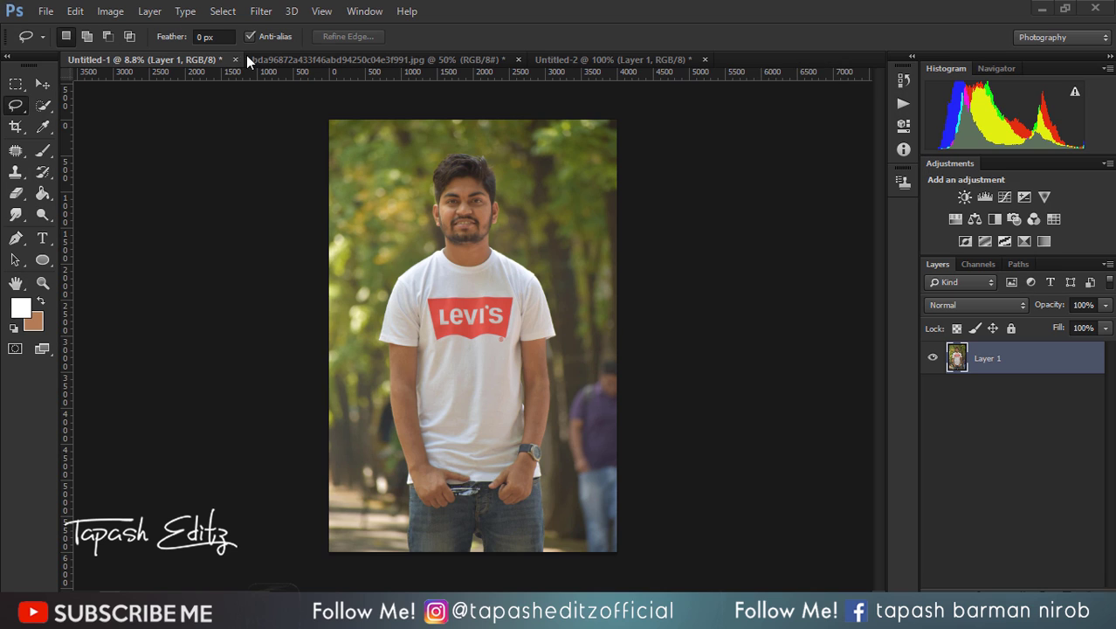
# - With the Move tool active, zoom in and out on the portrait and open the Image menu
pyautogui.click(48, 83)
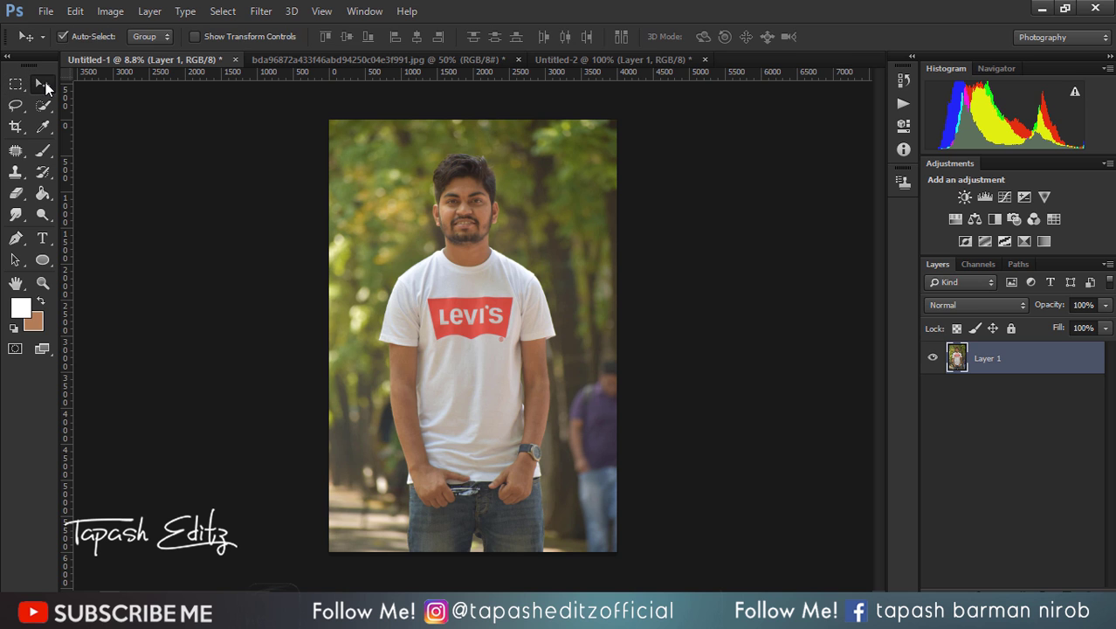
pyautogui.scroll(1, 454, 169)
pyautogui.scroll(2, 454, 169)
pyautogui.scroll(-1, 454, 168)
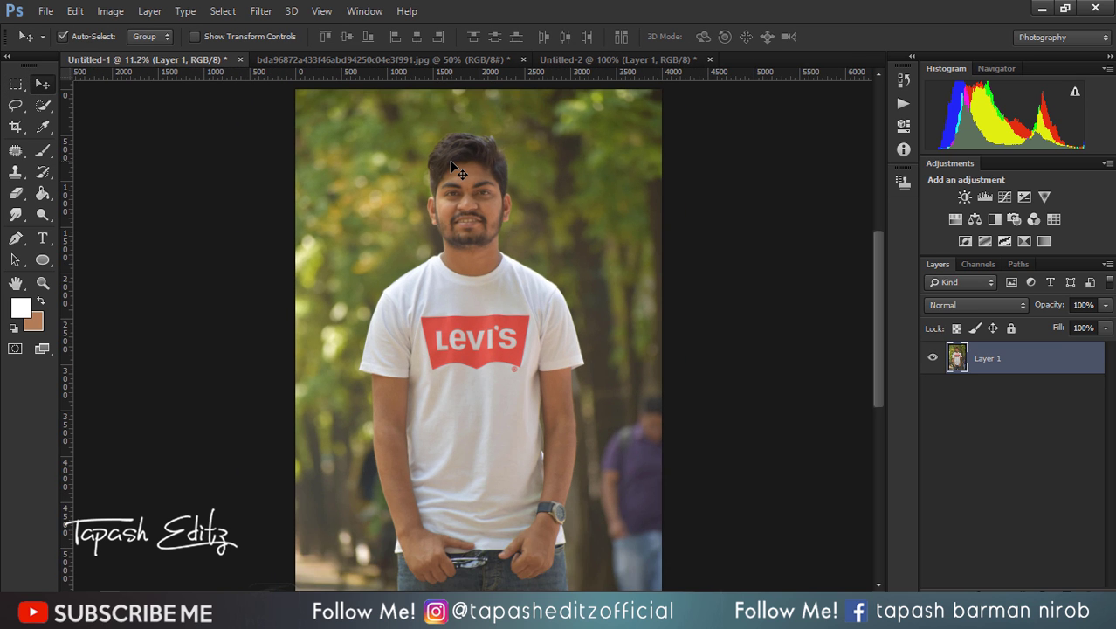
pyautogui.scroll(3, 455, 184)
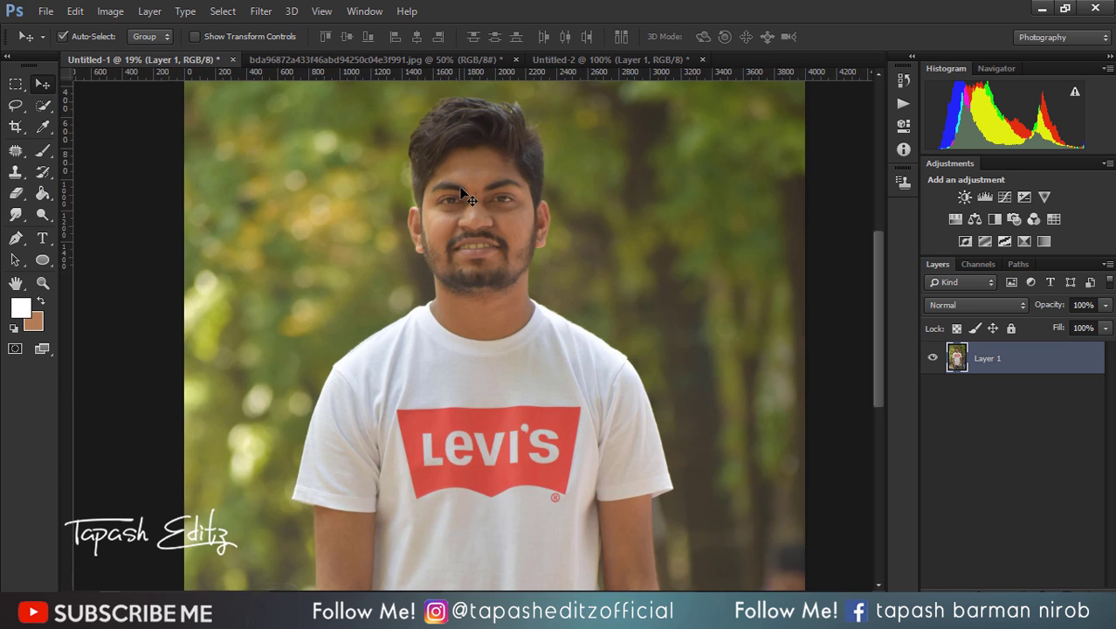
pyautogui.scroll(2, 463, 194)
pyautogui.scroll(-2, 463, 193)
pyautogui.scroll(-1, 451, 186)
pyautogui.scroll(-1, 451, 187)
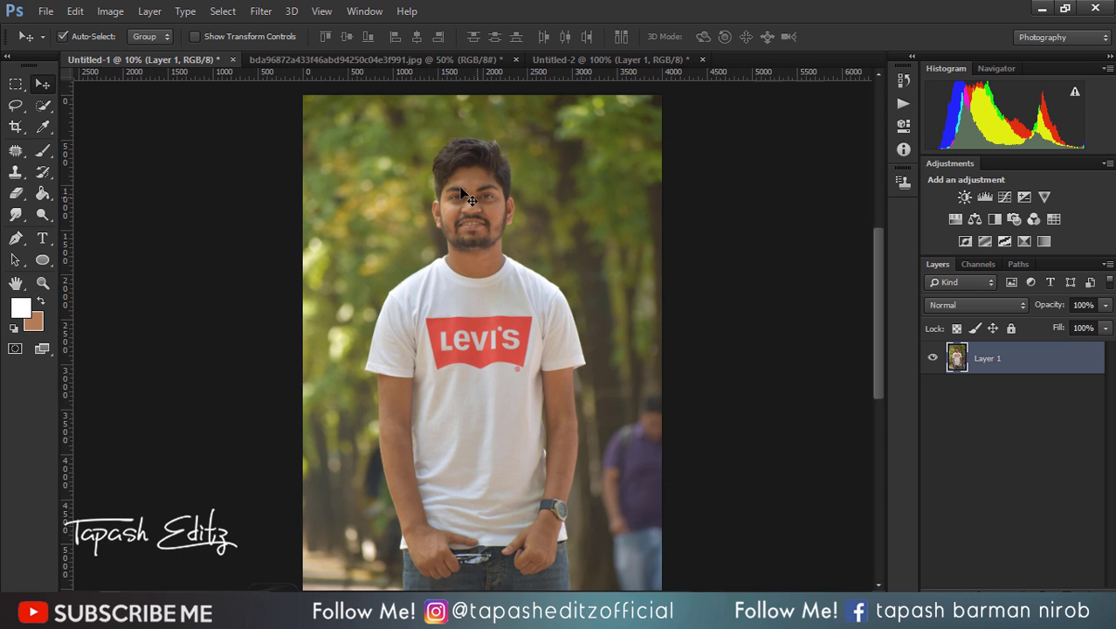
pyautogui.scroll(-1, 450, 187)
pyautogui.click(110, 11)
pyautogui.moveTo(135, 52)
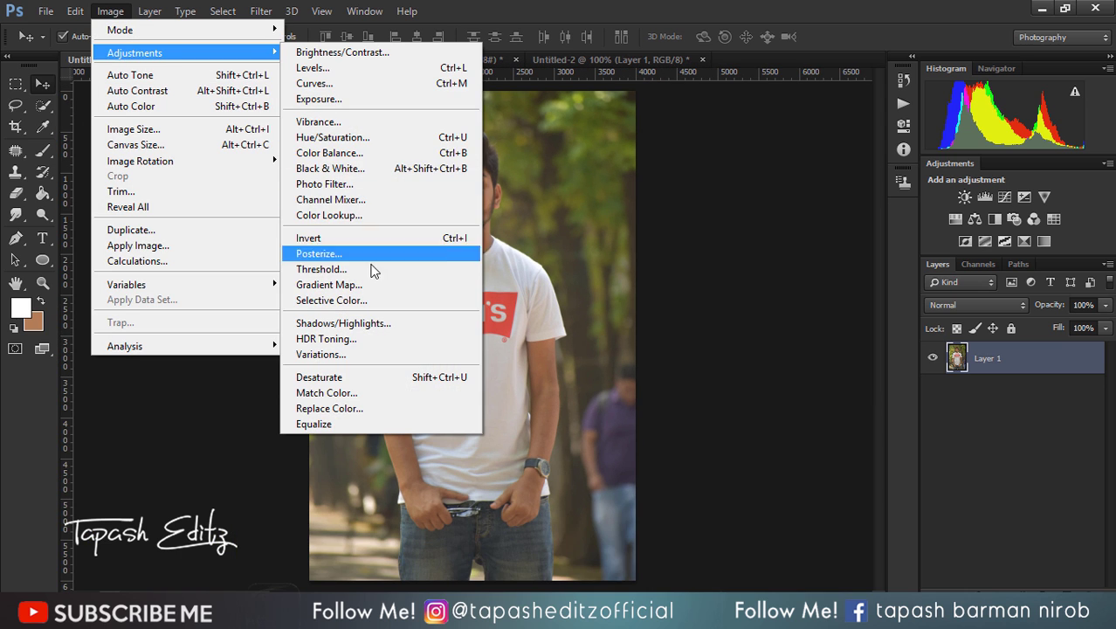
# - Try the Shadows/Highlights sliders, then close the dialog with both amounts left at 0%
pyautogui.click(378, 325)
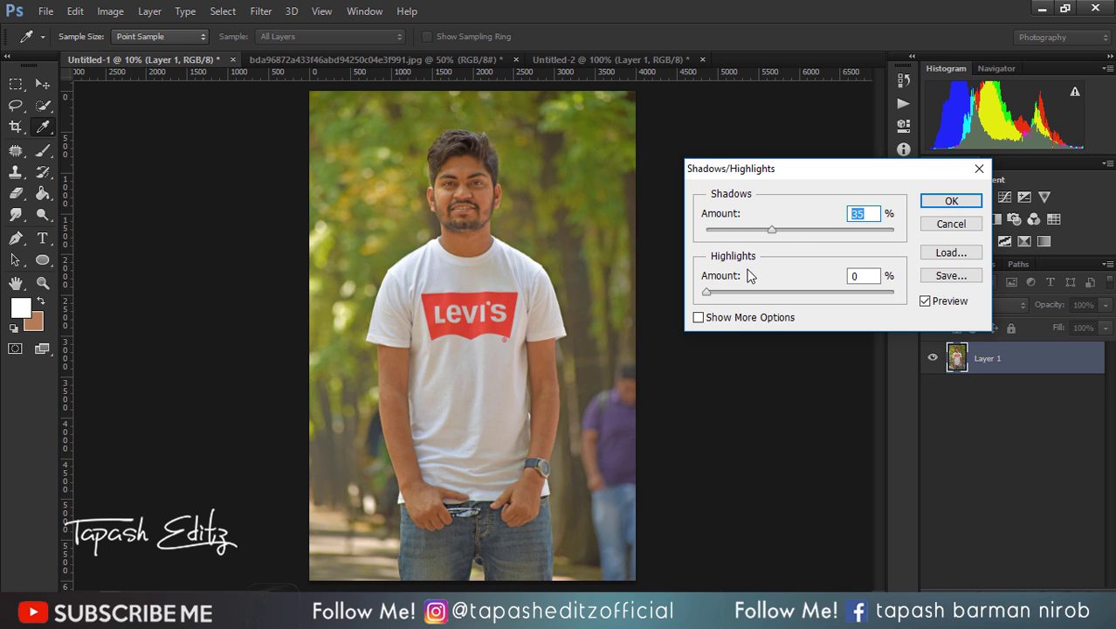
pyautogui.moveTo(727, 234)
pyautogui.mouseDown()
pyautogui.moveTo(706, 234)
pyautogui.moveTo(719, 231)
pyautogui.mouseUp()
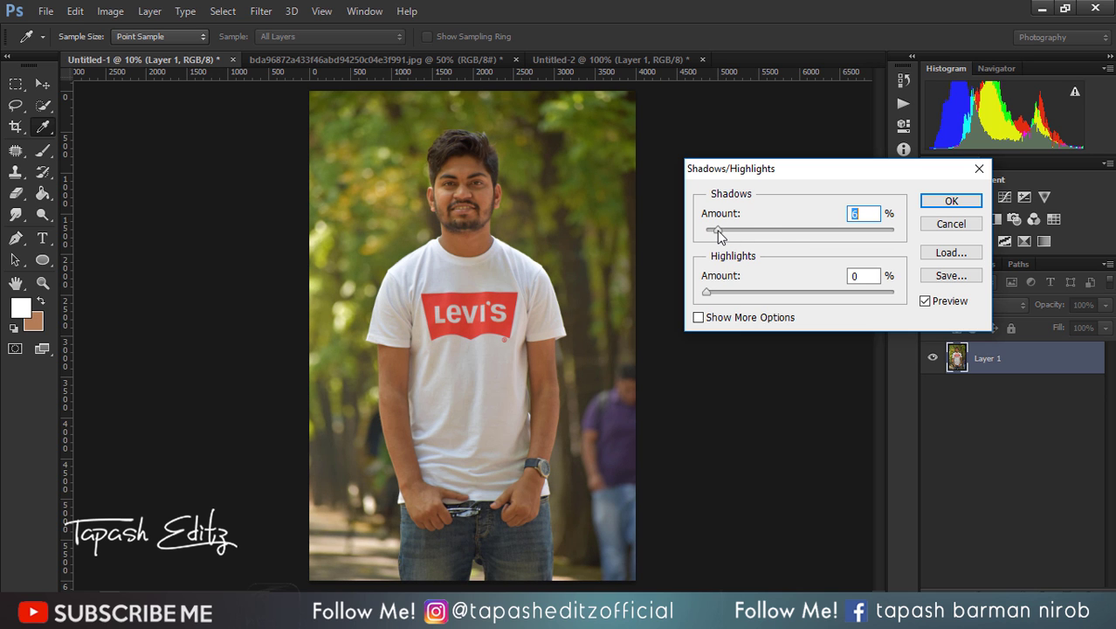
pyautogui.moveTo(722, 293); pyautogui.dragTo(737, 295)
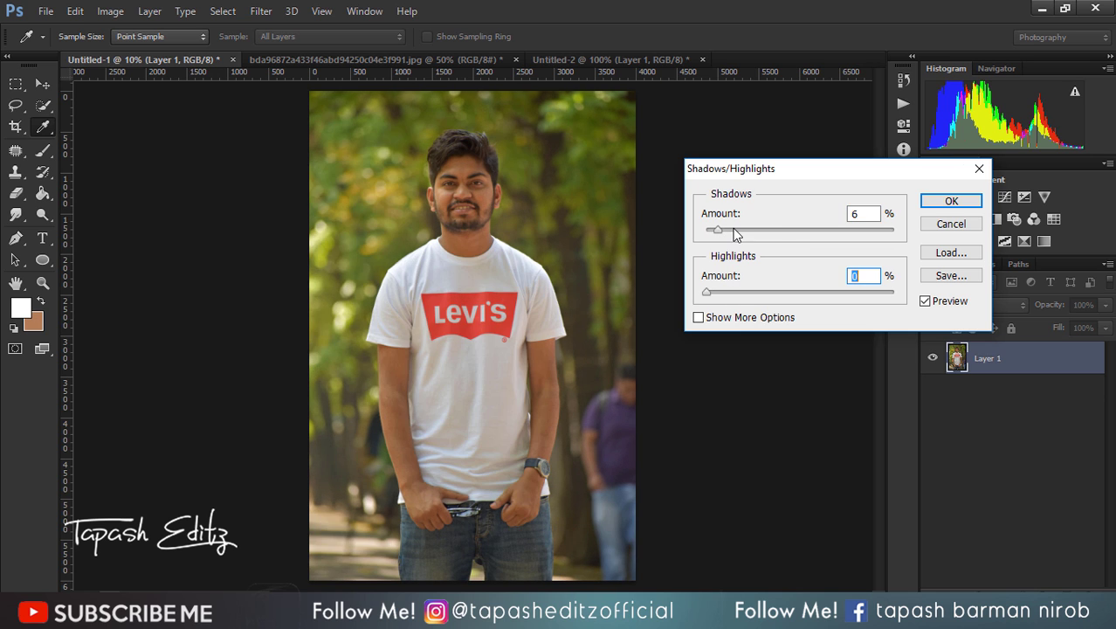
pyautogui.moveTo(715, 230); pyautogui.dragTo(705, 231)
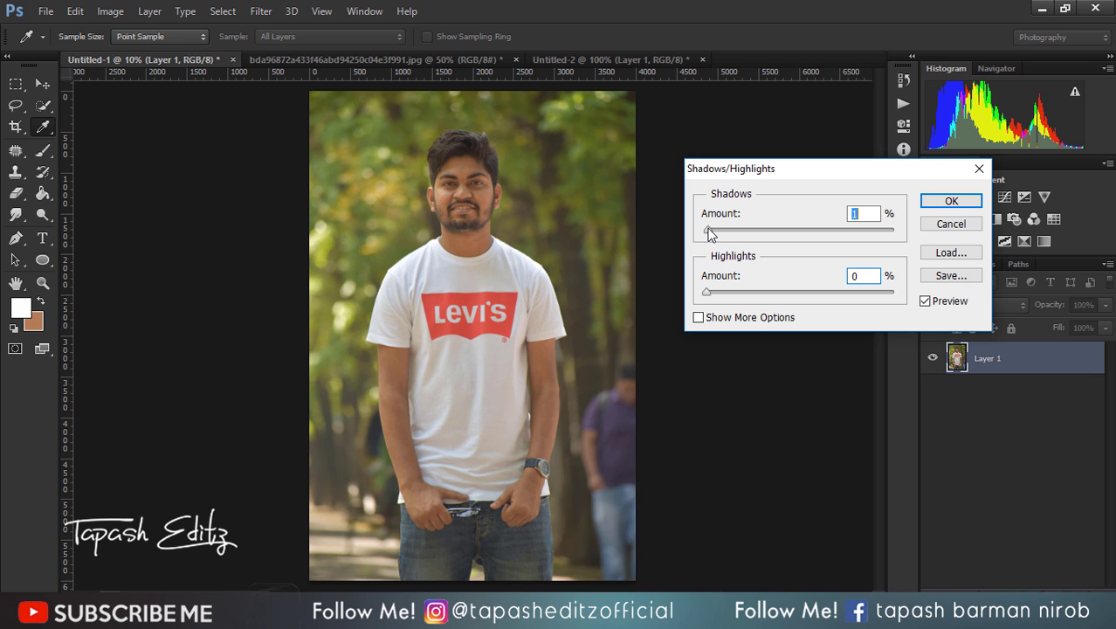
pyautogui.click(926, 226)
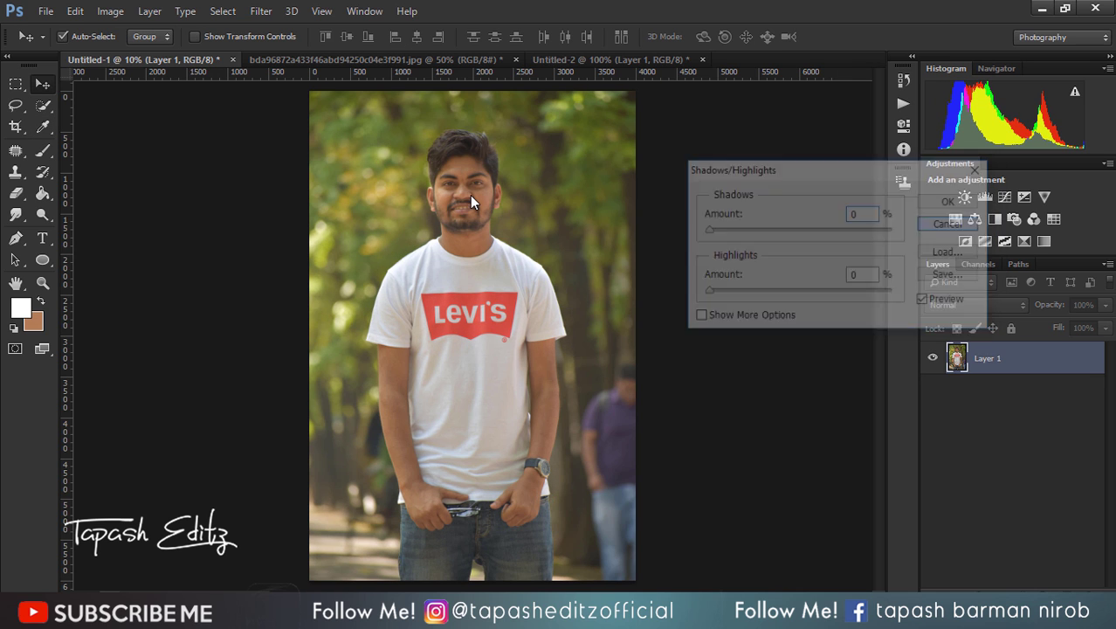
pyautogui.click(43, 105)
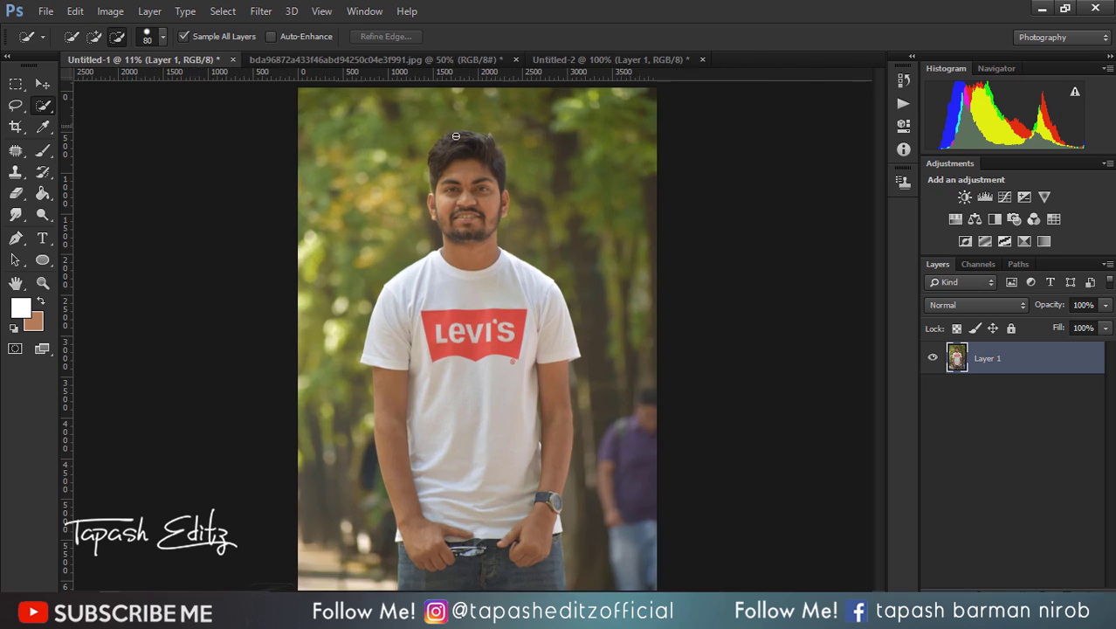
# - Zoom in and paint a Quick Selection over the man from head down to his hands
pyautogui.scroll(2, 436, 178)
pyautogui.scroll(2, 435, 178)
pyautogui.scroll(1, 436, 178)
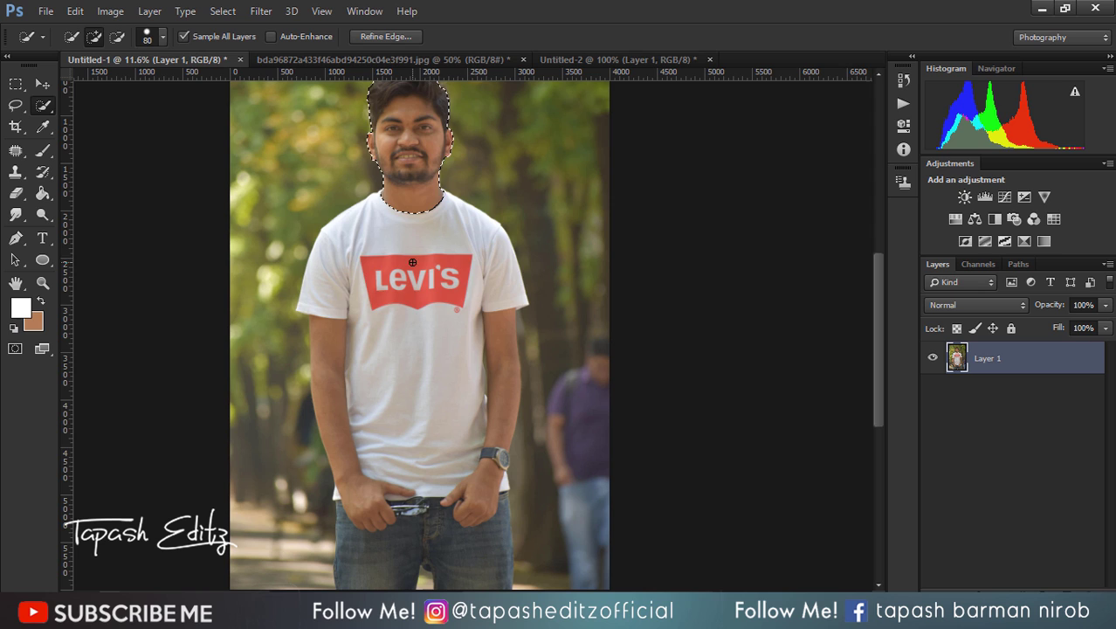
pyautogui.moveTo(412, 262); pyautogui.dragTo(411, 476)
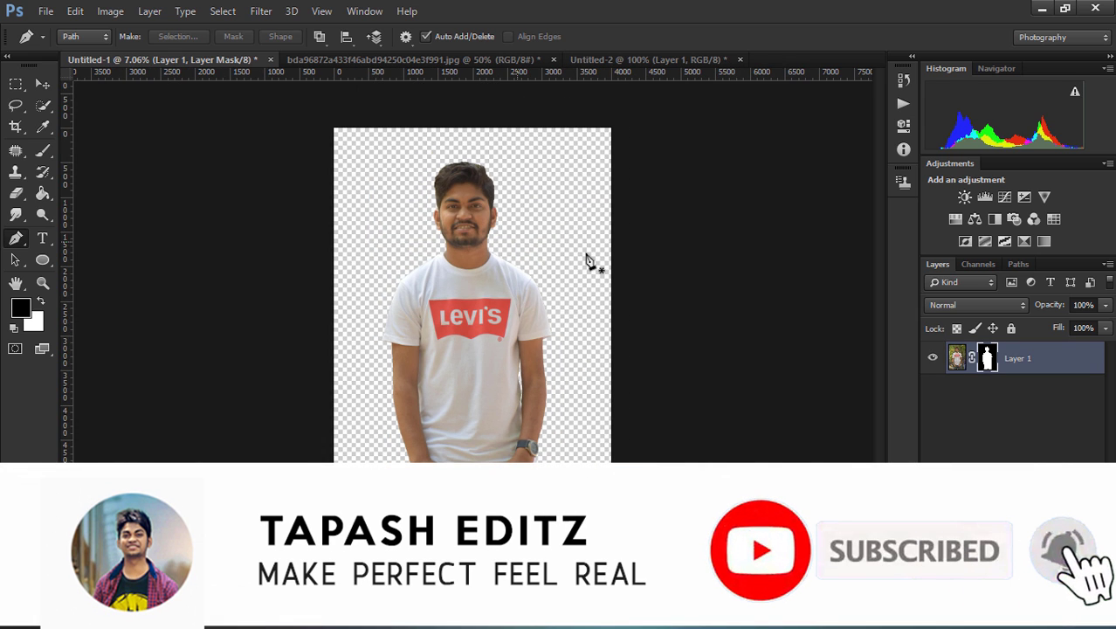
# - Duplicate the masked layer with Ctrl+J and delete the mask from the original Layer 1
pyautogui.rightClick(985, 358)
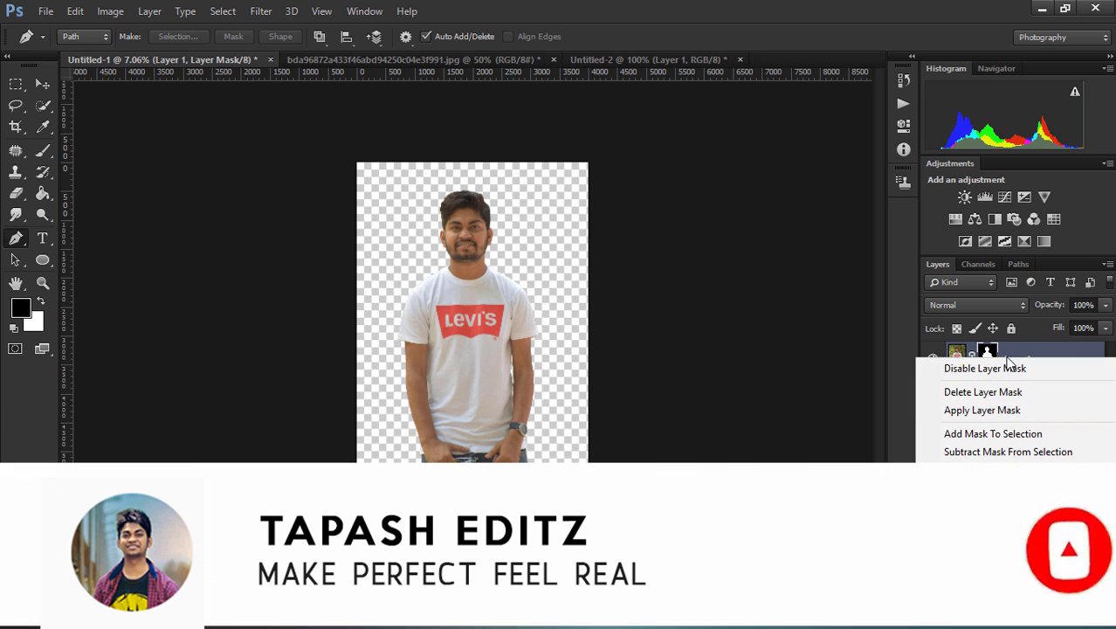
pyautogui.click(1015, 352)
pyautogui.hotkey('ctrl', 'j')
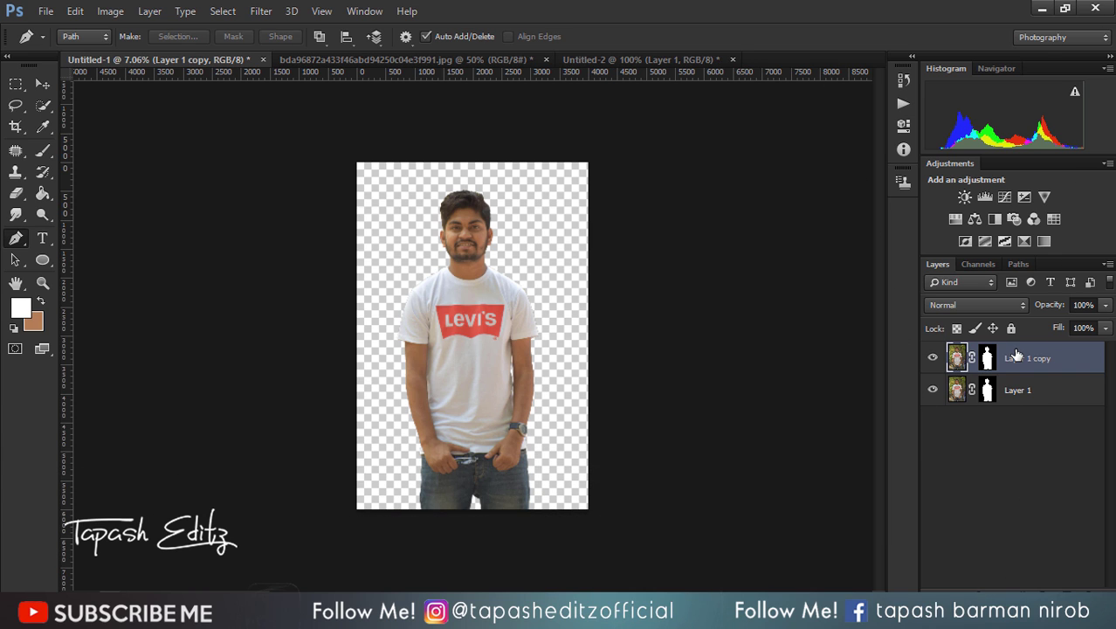
pyautogui.rightClick(985, 393)
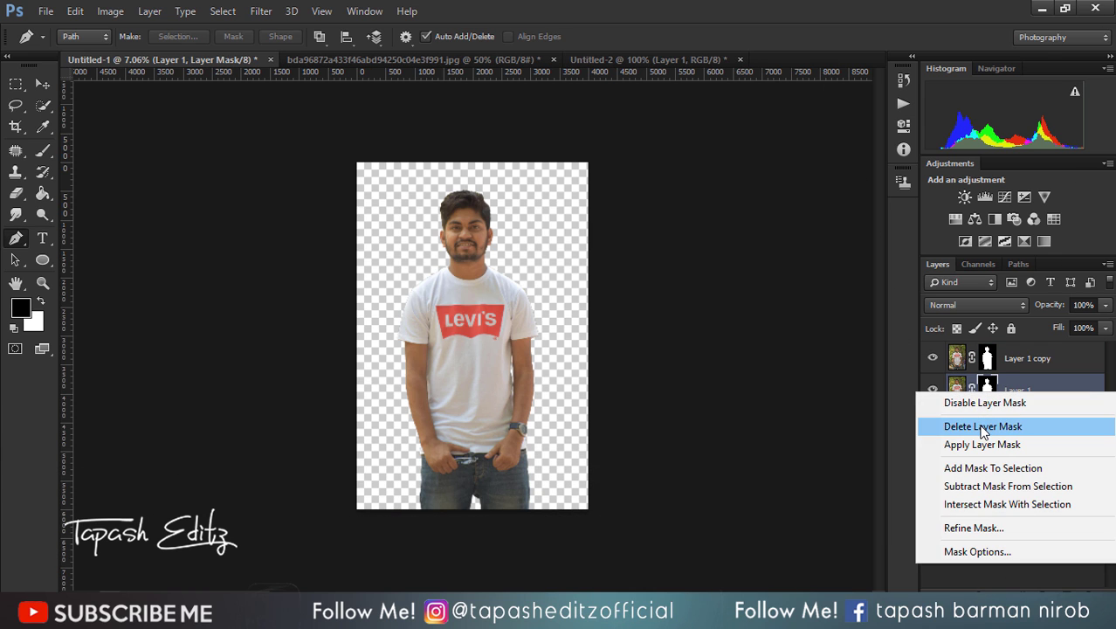
pyautogui.click(969, 423)
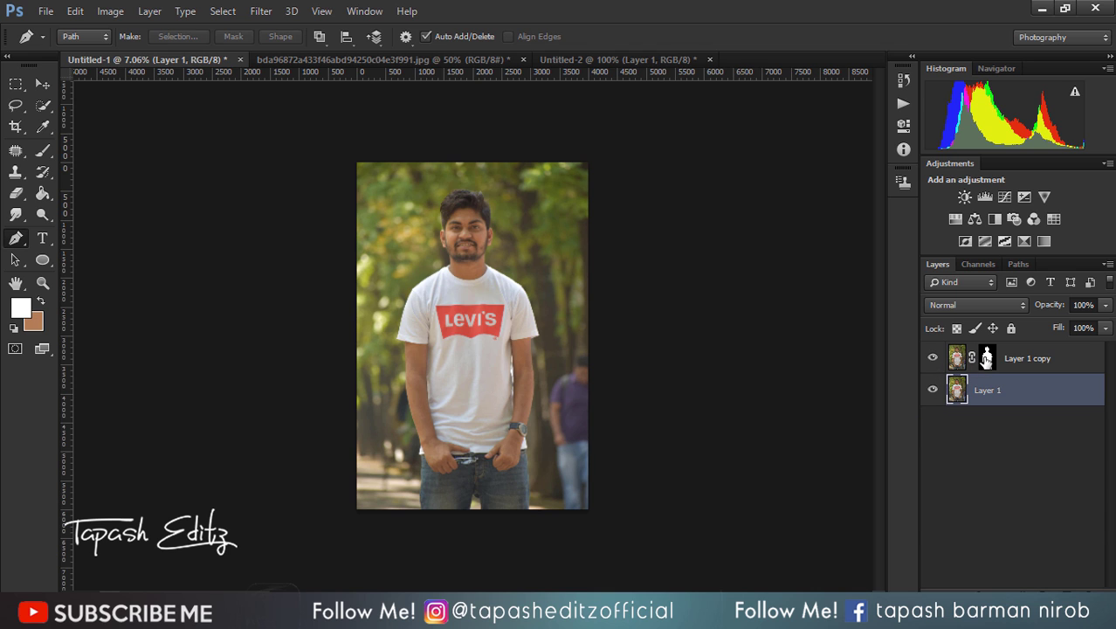
# - Apply the mask on Layer 1 copy, hide Layer 1, and fit the image in the window
pyautogui.rightClick(987, 360)
pyautogui.click(969, 409)
pyautogui.click(932, 390)
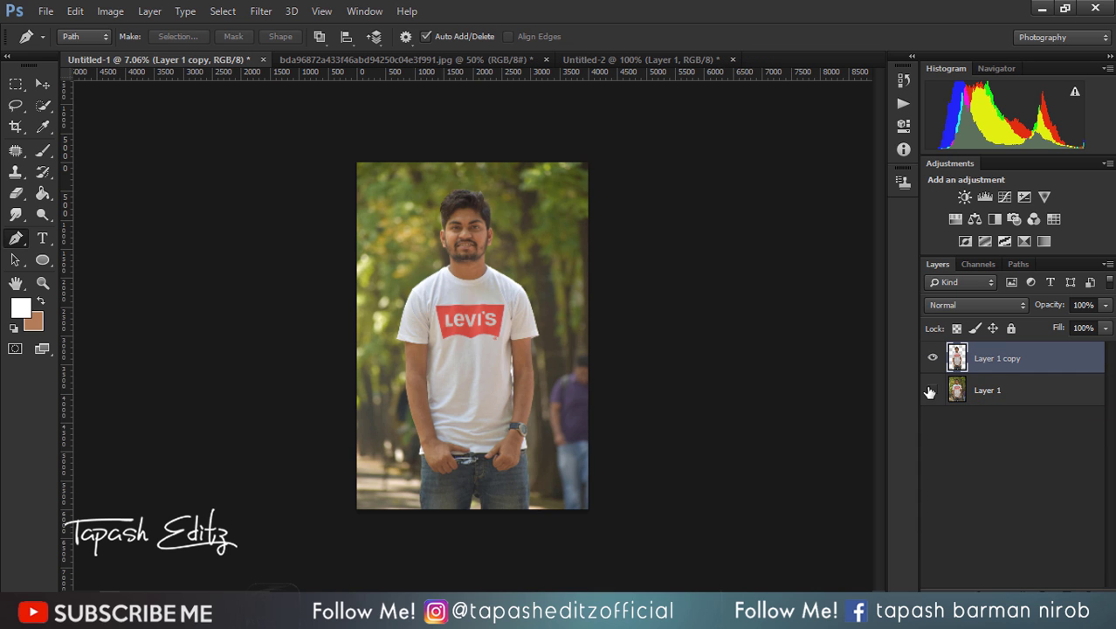
pyautogui.click(1000, 394)
pyautogui.hotkey('ctrl', '0')
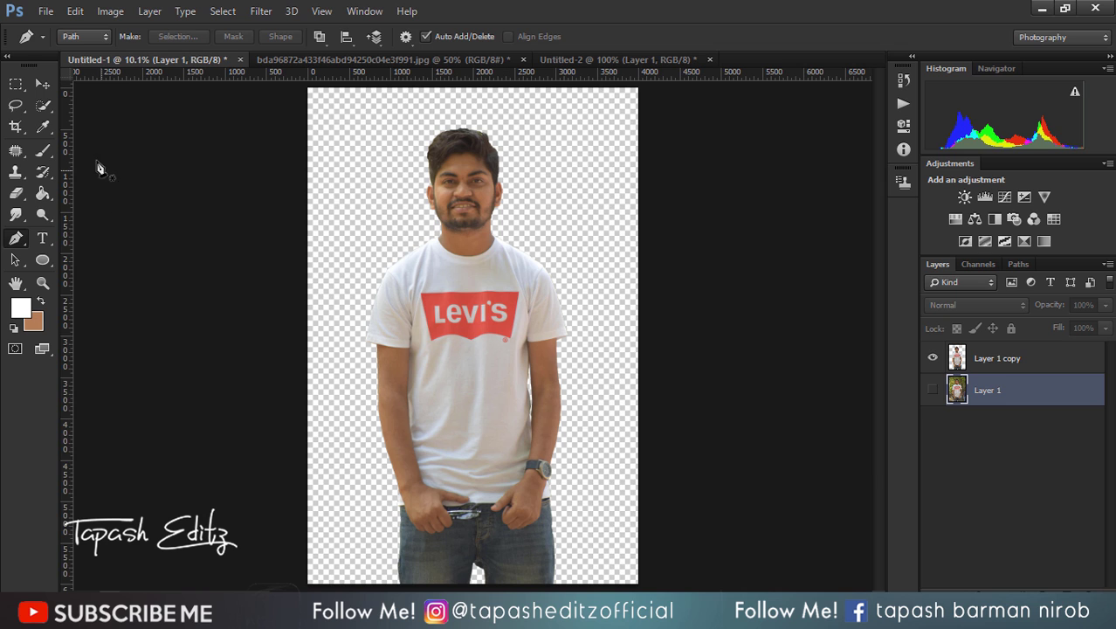
pyautogui.click(43, 84)
pyautogui.hotkey('ctrl', '-')
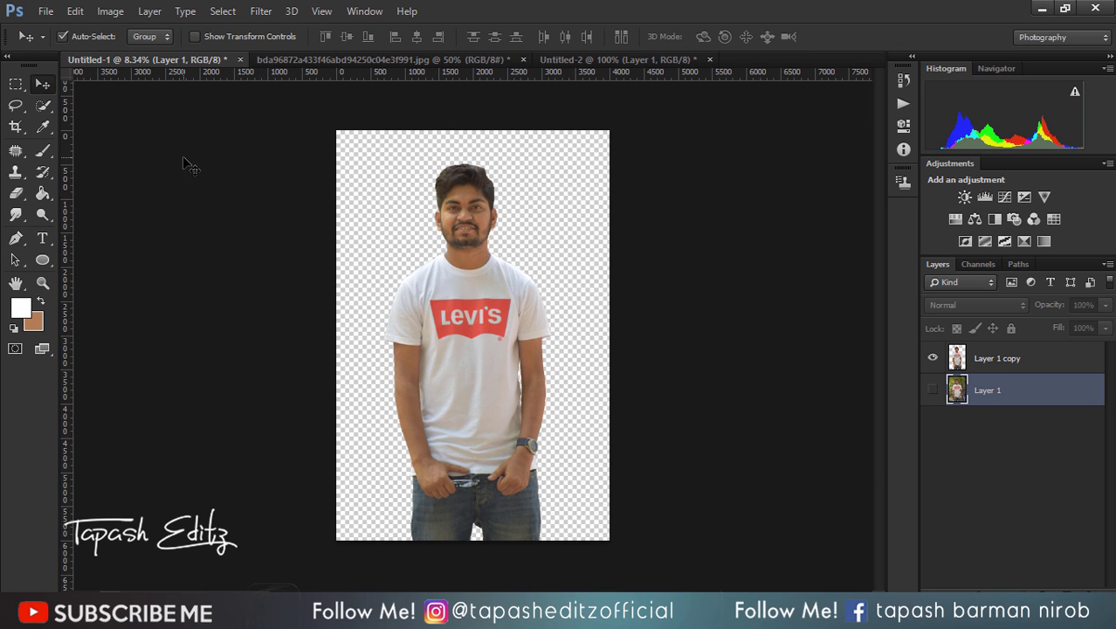
pyautogui.scroll(2, 468, 202)
pyautogui.scroll(2, 468, 201)
pyautogui.scroll(2, 468, 201)
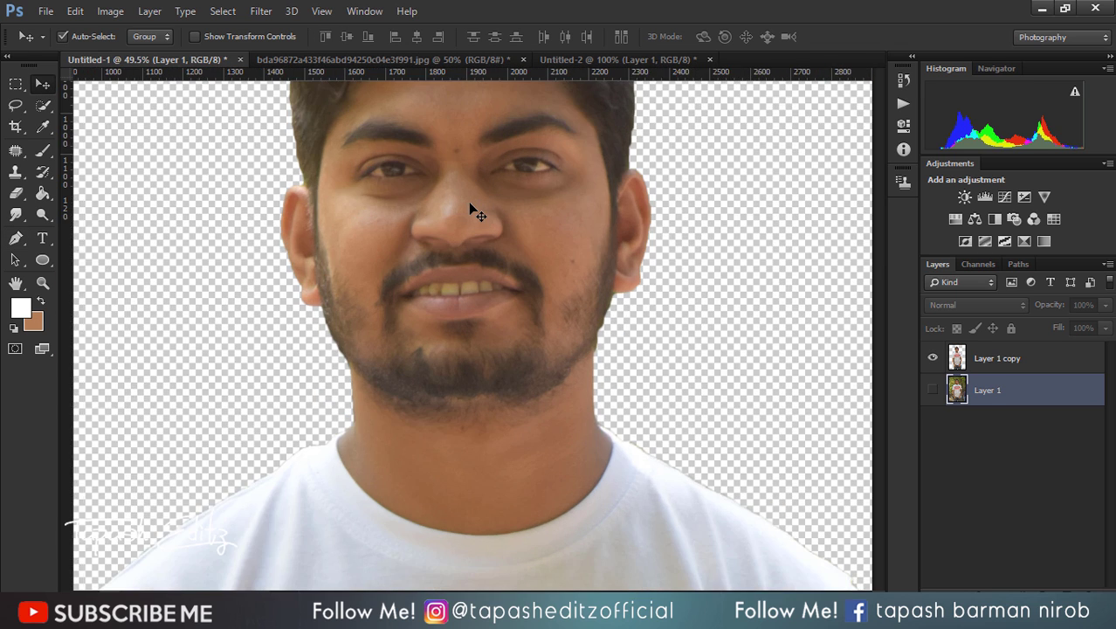
pyautogui.scroll(1, 468, 202)
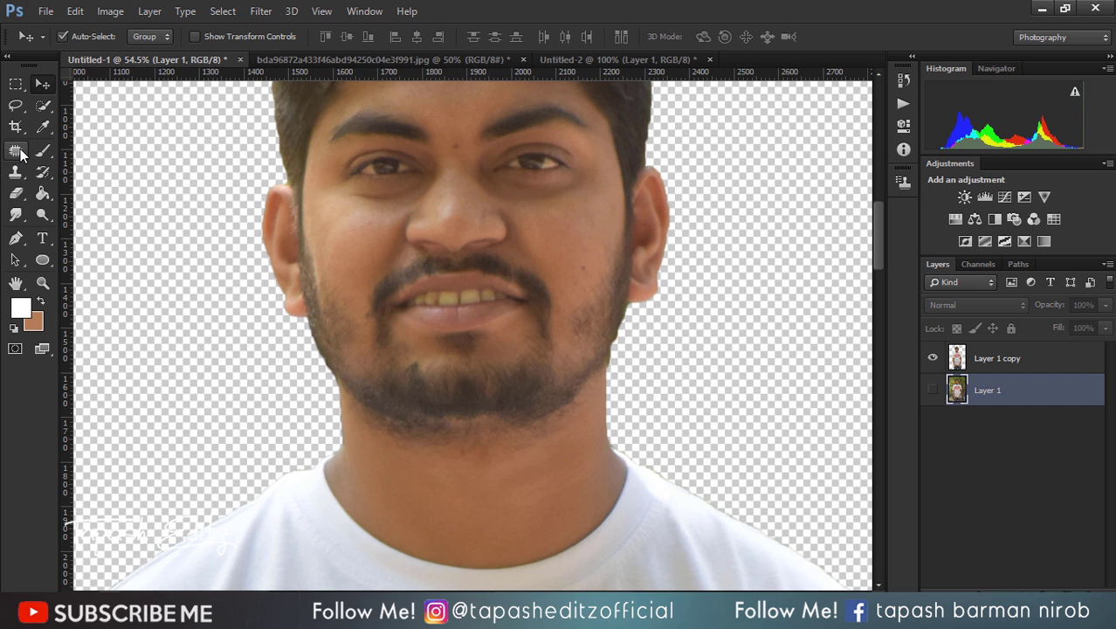
pyautogui.click(16, 150)
pyautogui.click(79, 150)
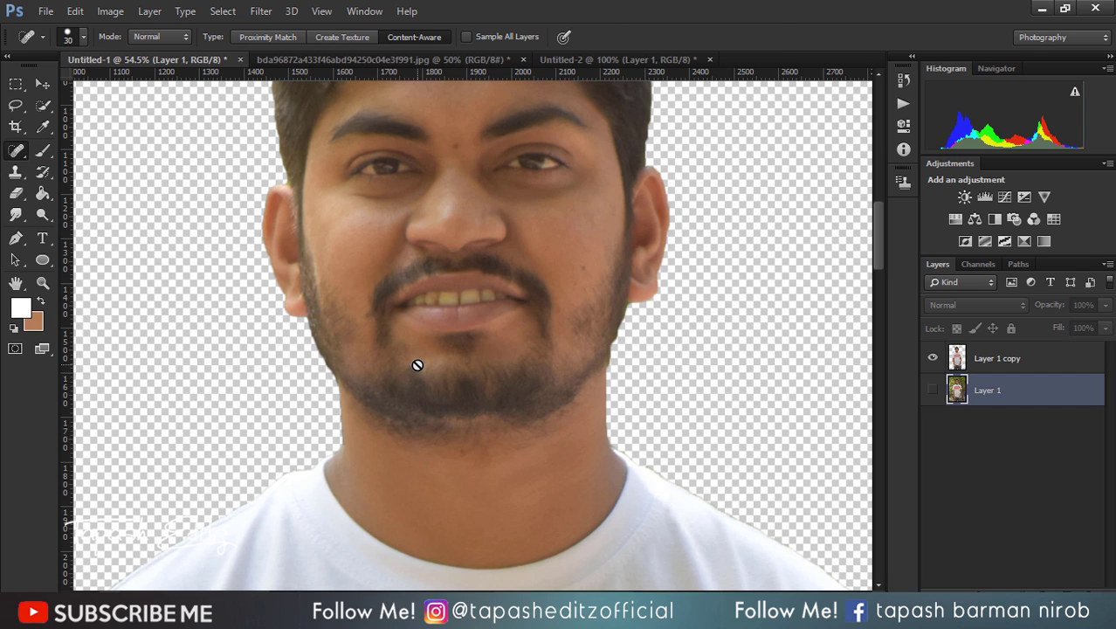
pyautogui.click(1033, 365)
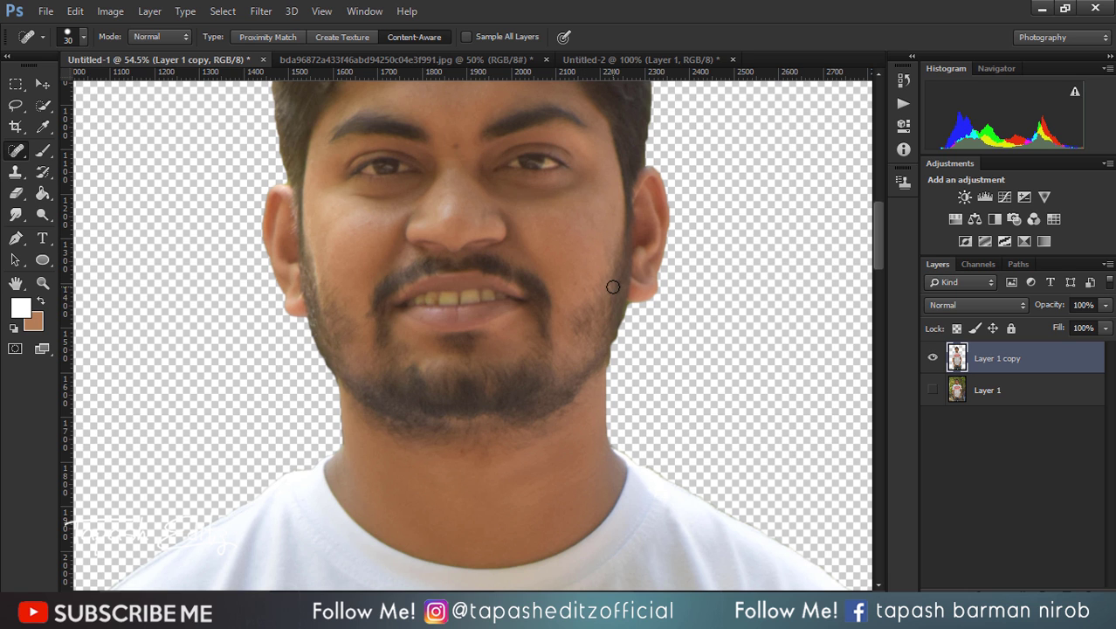
pyautogui.scroll(1, 600, 248)
pyautogui.scroll(1, 568, 262)
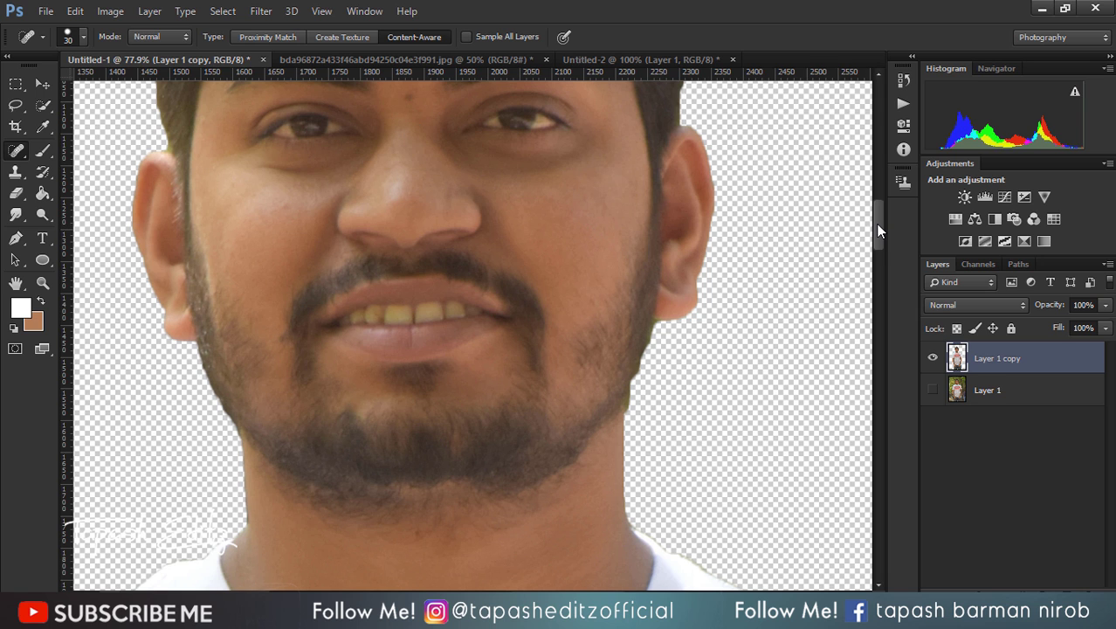
pyautogui.moveTo(879, 230); pyautogui.dragTo(880, 211)
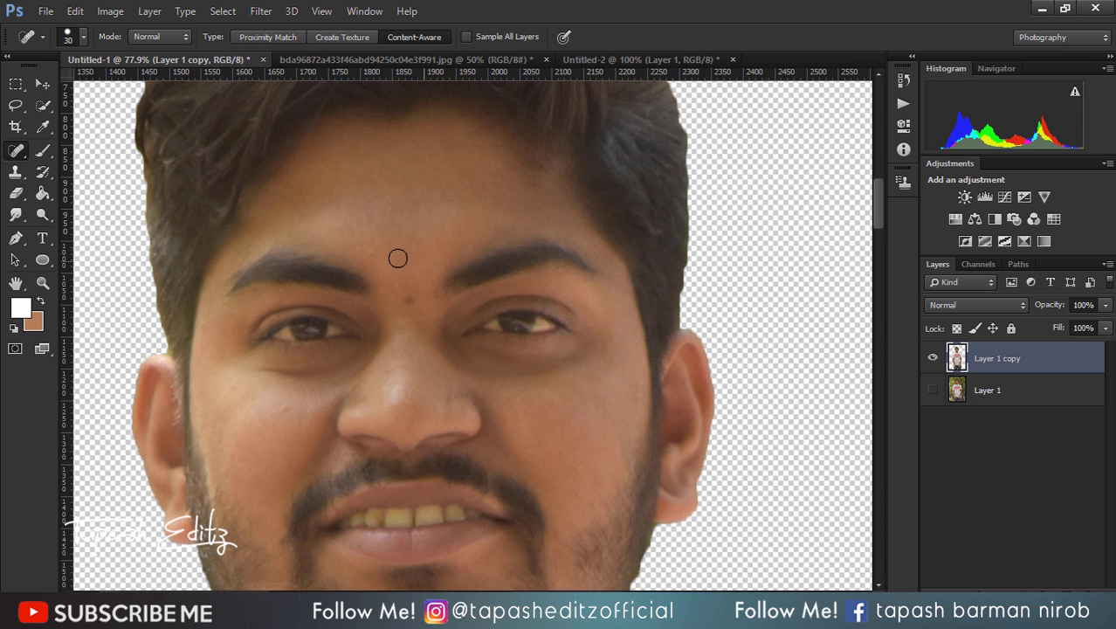
pyautogui.scroll(-1, 478, 196)
pyautogui.scroll(-1, 473, 210)
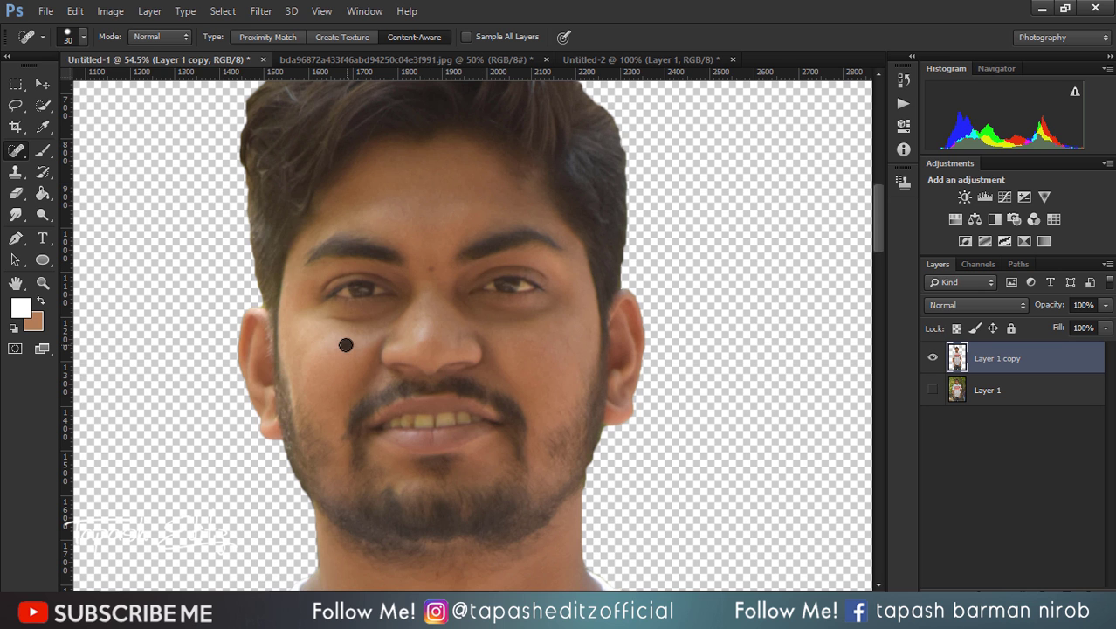
pyautogui.scroll(-1, 417, 219)
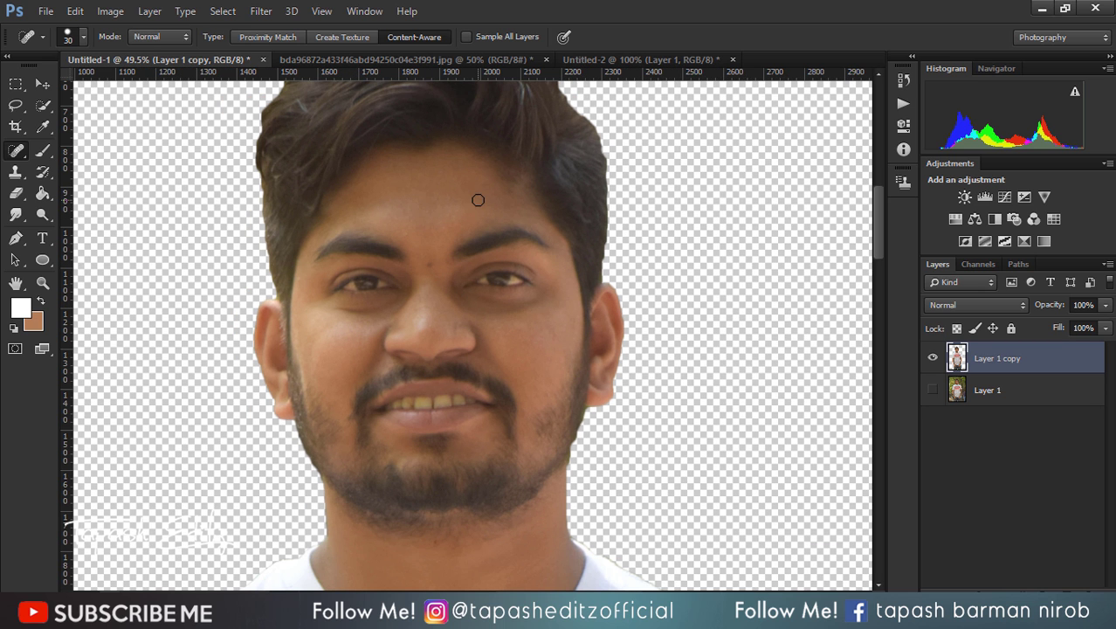
pyautogui.scroll(-2, 478, 200)
pyautogui.scroll(-2, 478, 200)
pyautogui.scroll(-1, 478, 200)
pyautogui.scroll(-1, 477, 200)
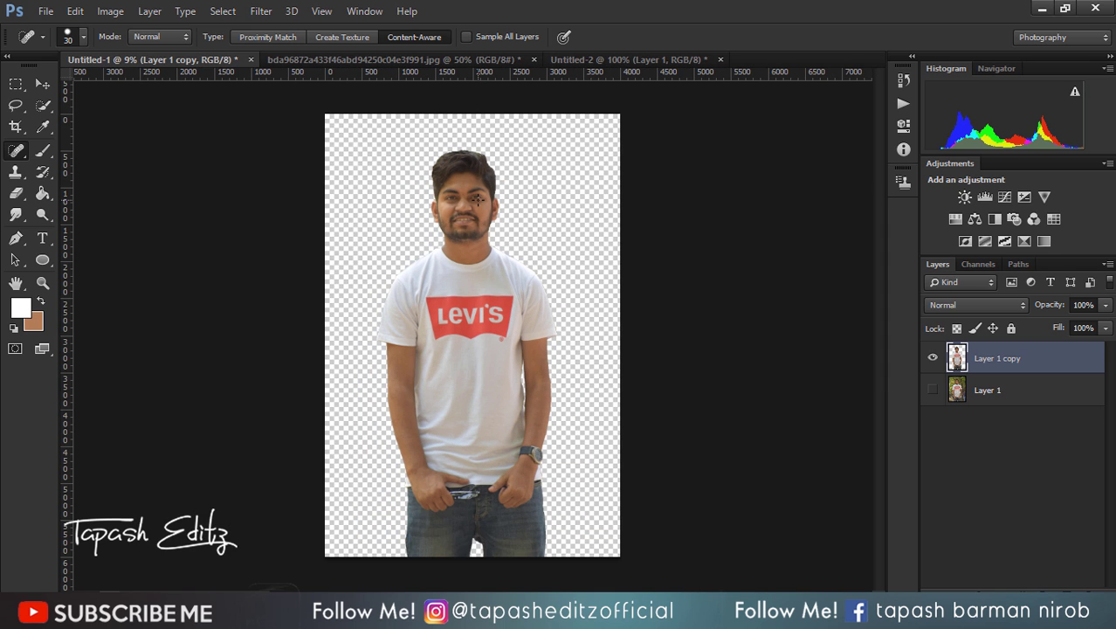
# - Unlock the forest layer, drag it into Untitled-1 beneath Layer 1 copy, and name it Background
pyautogui.click(423, 55)
pyautogui.click(44, 86)
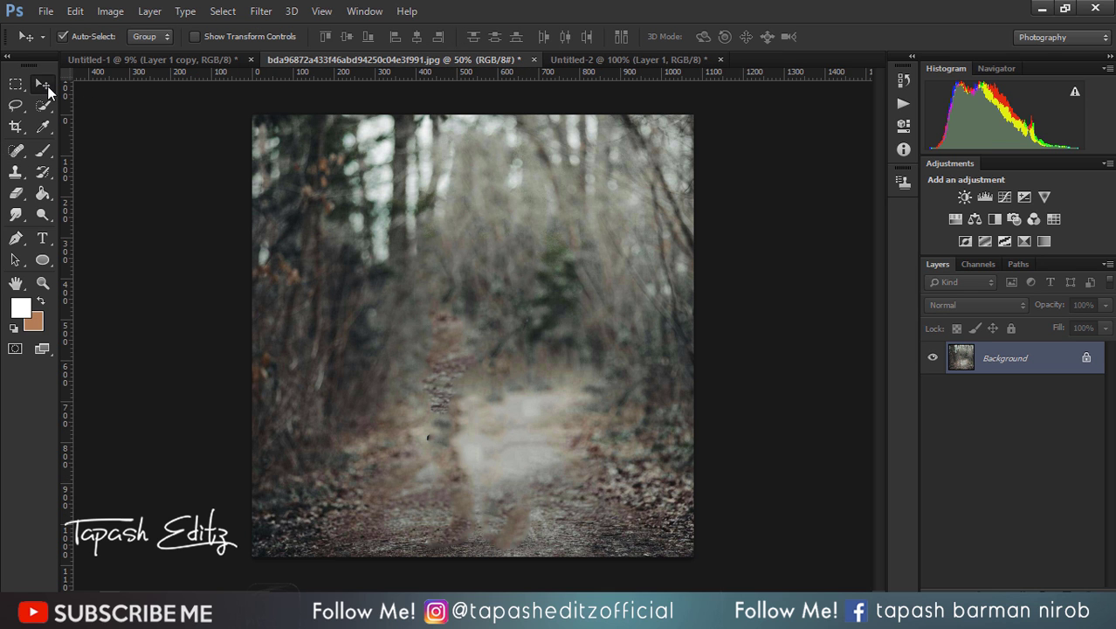
pyautogui.click(1084, 358)
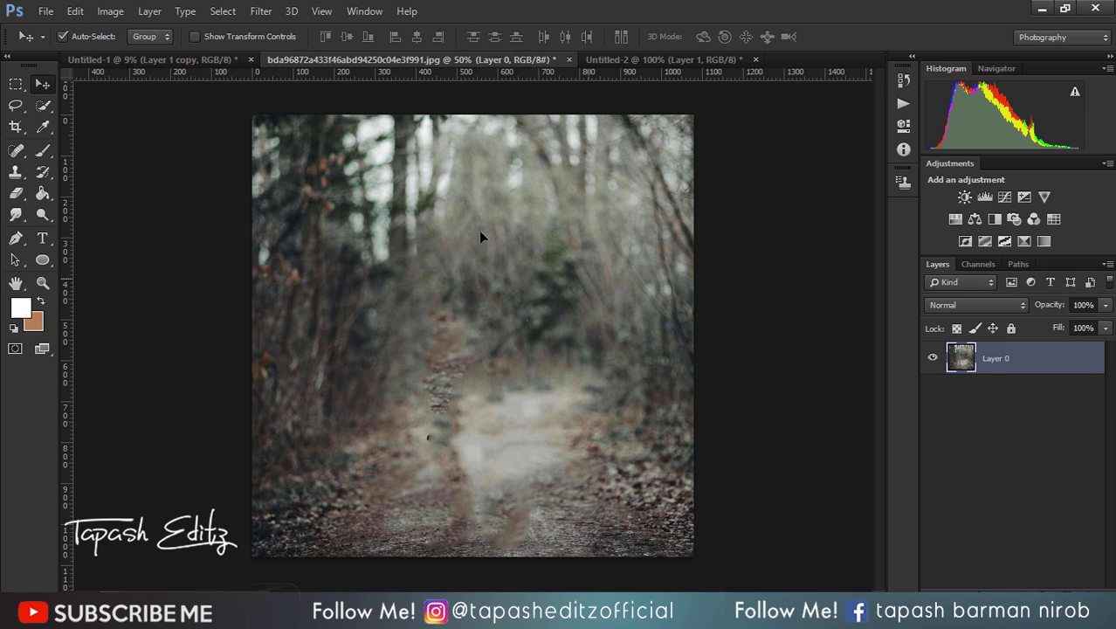
pyautogui.moveTo(480, 236)
pyautogui.mouseDown()
pyautogui.moveTo(458, 250)
pyautogui.moveTo(484, 267)
pyautogui.mouseUp()
pyautogui.moveTo(1010, 366); pyautogui.dragTo(1001, 400)
pyautogui.write('Background')
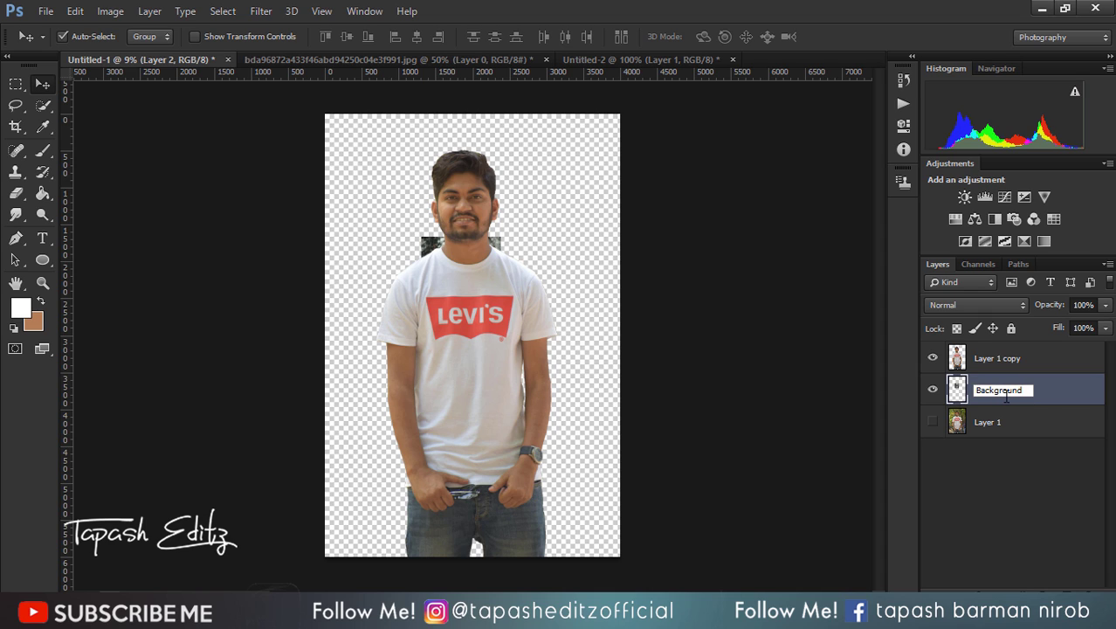
pyautogui.press('Return')
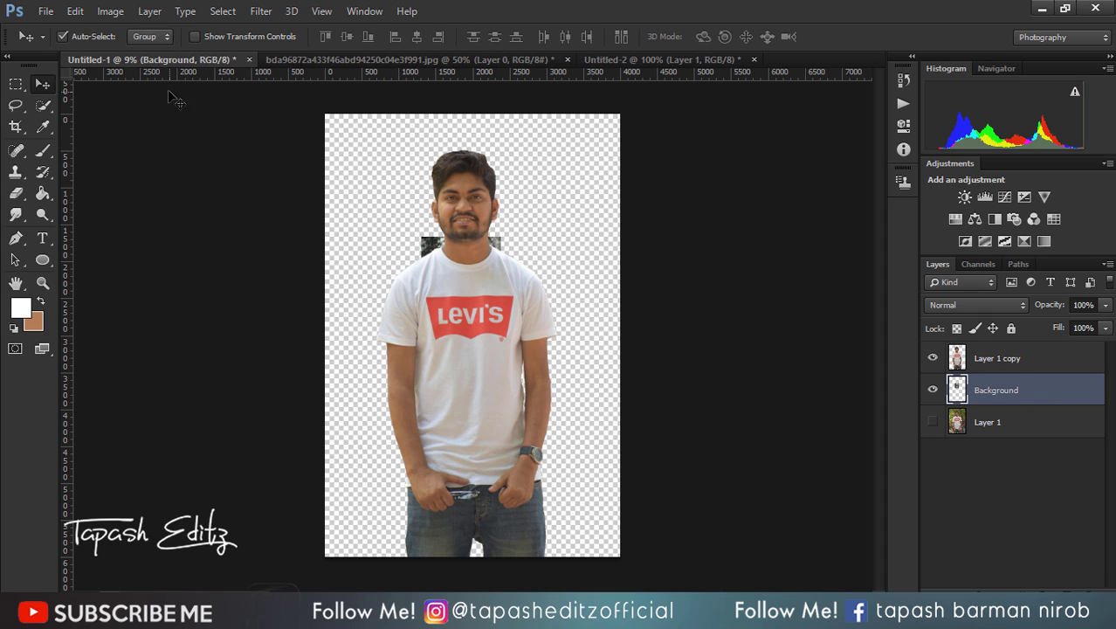
# - Scale the forest layer to about 588% and position it with a thin gap at the top
pyautogui.click(194, 36)
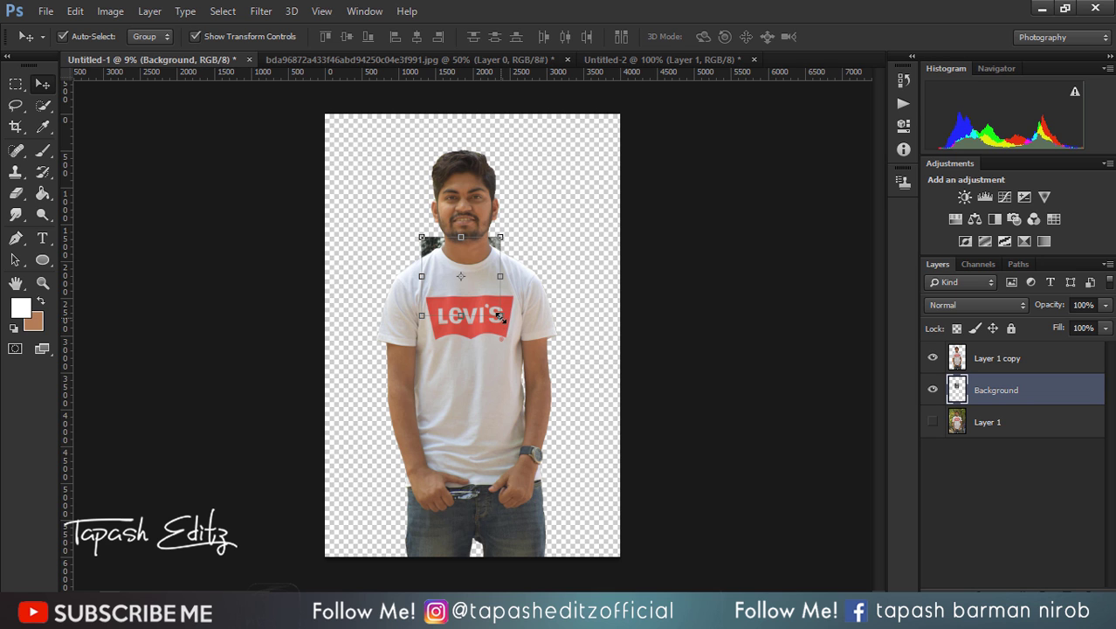
pyautogui.moveTo(501, 317); pyautogui.dragTo(670, 453)
pyautogui.moveTo(569, 317); pyautogui.dragTo(577, 386)
pyautogui.moveTo(643, 170); pyautogui.dragTo(713, 120)
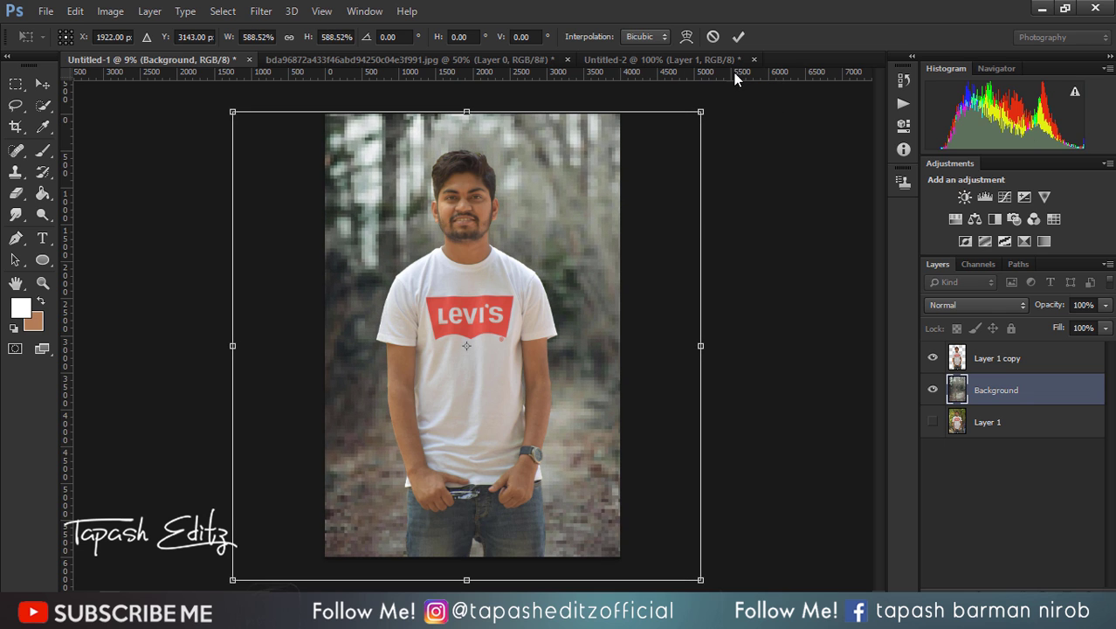
pyautogui.click(739, 36)
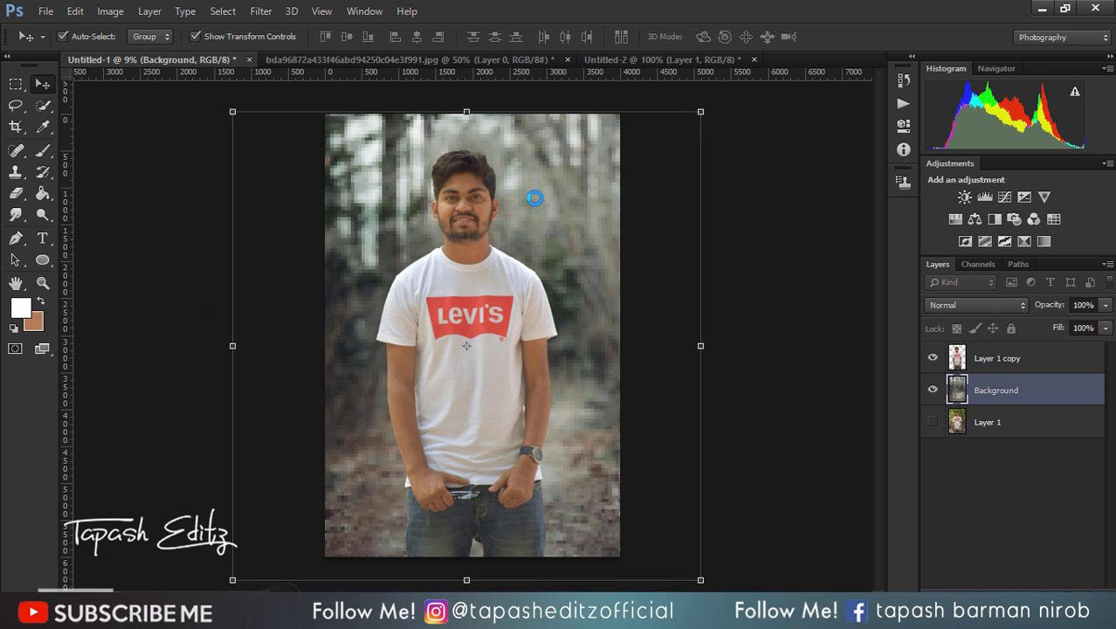
pyautogui.moveTo(537, 212)
pyautogui.mouseDown()
pyautogui.moveTo(541, 230)
pyautogui.moveTo(539, 216)
pyautogui.mouseUp()
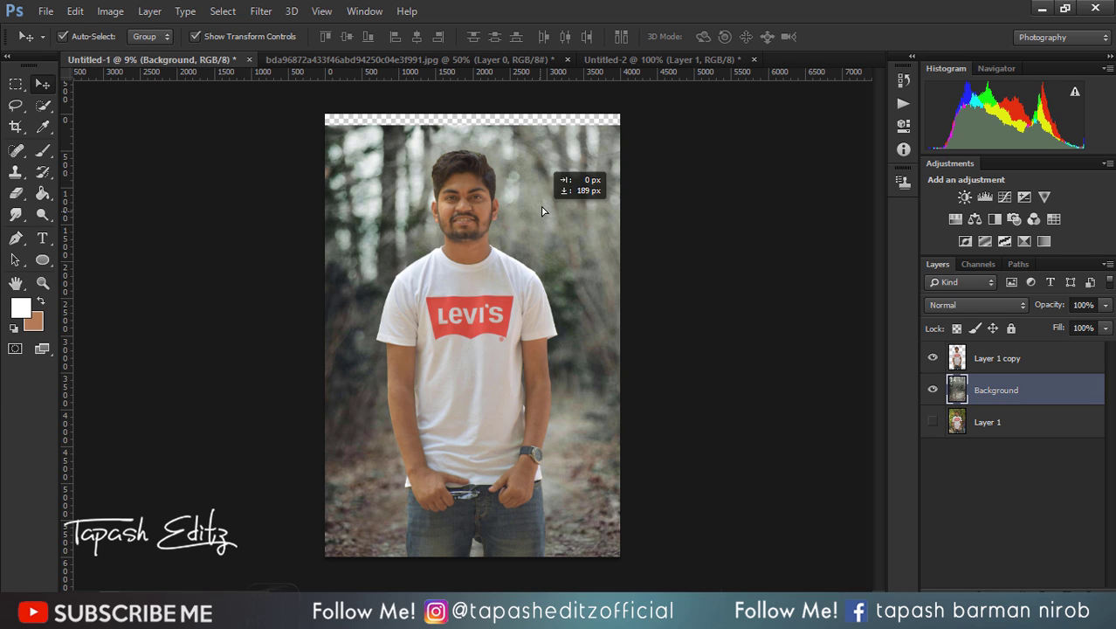
pyautogui.moveTo(542, 211); pyautogui.dragTo(543, 217)
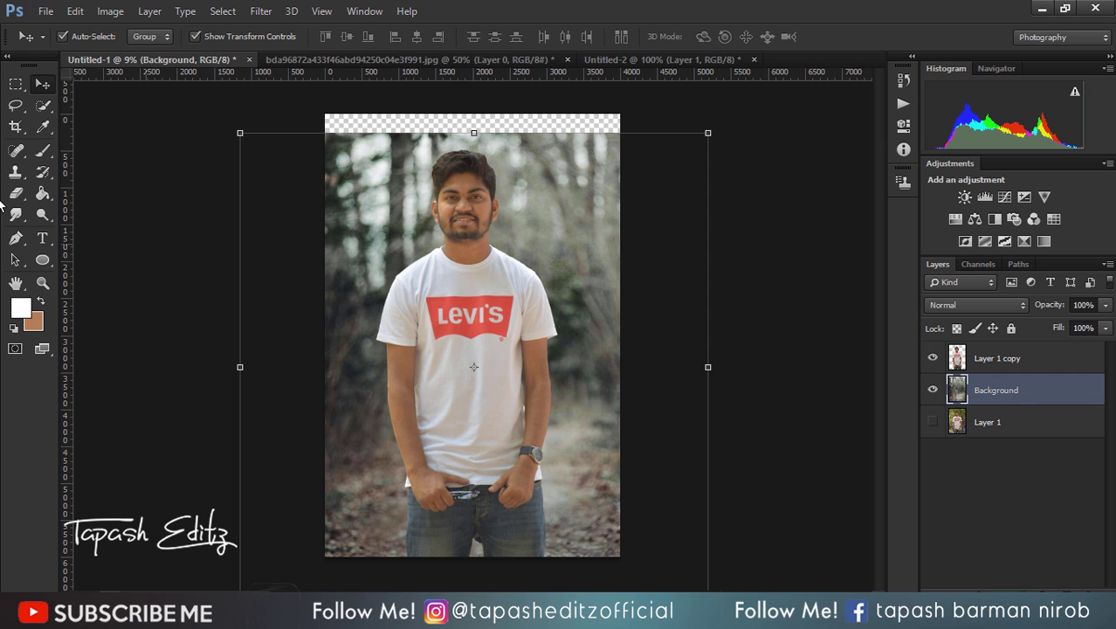
# - Crop the canvas to a narrower portrait frame, nudging the top edge up slightly
pyautogui.click(16, 127)
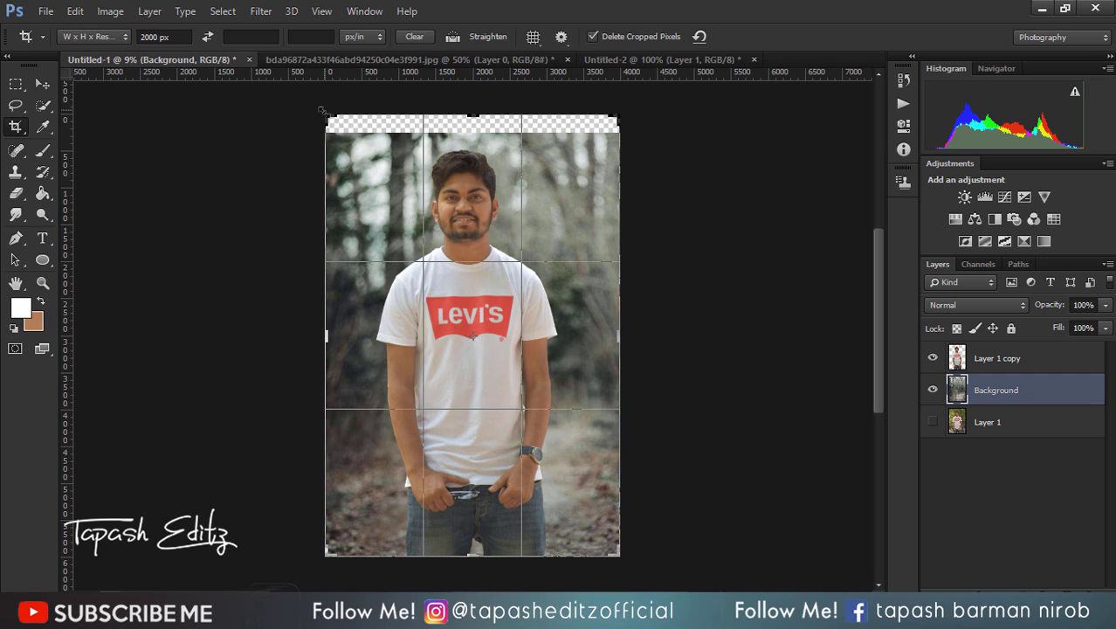
pyautogui.moveTo(321, 111); pyautogui.dragTo(323, 116)
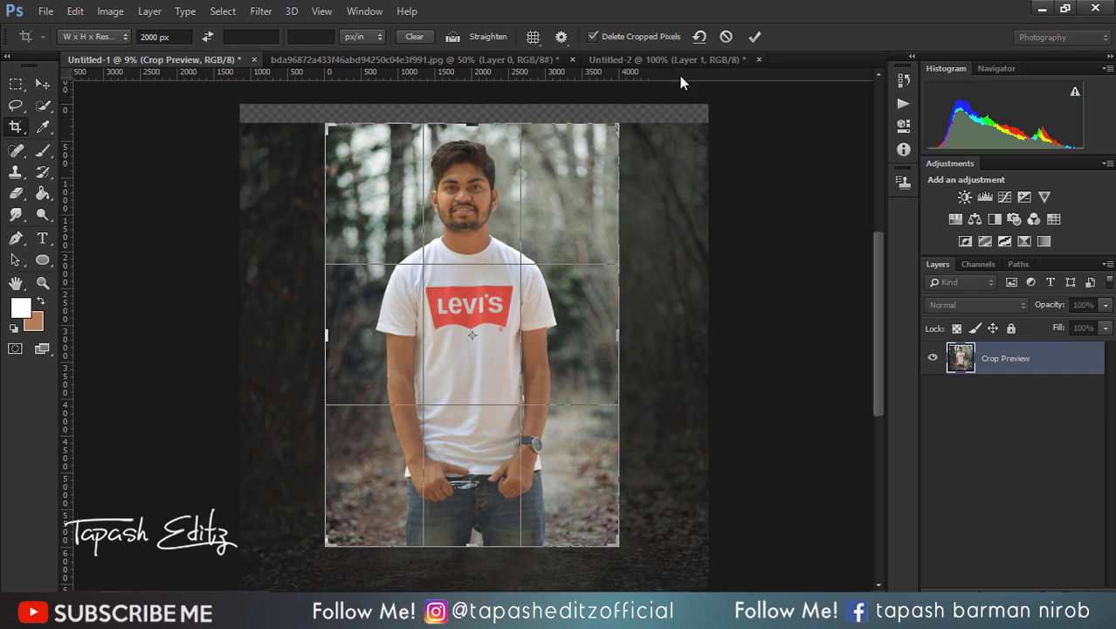
pyautogui.moveTo(472, 117); pyautogui.dragTo(472, 111)
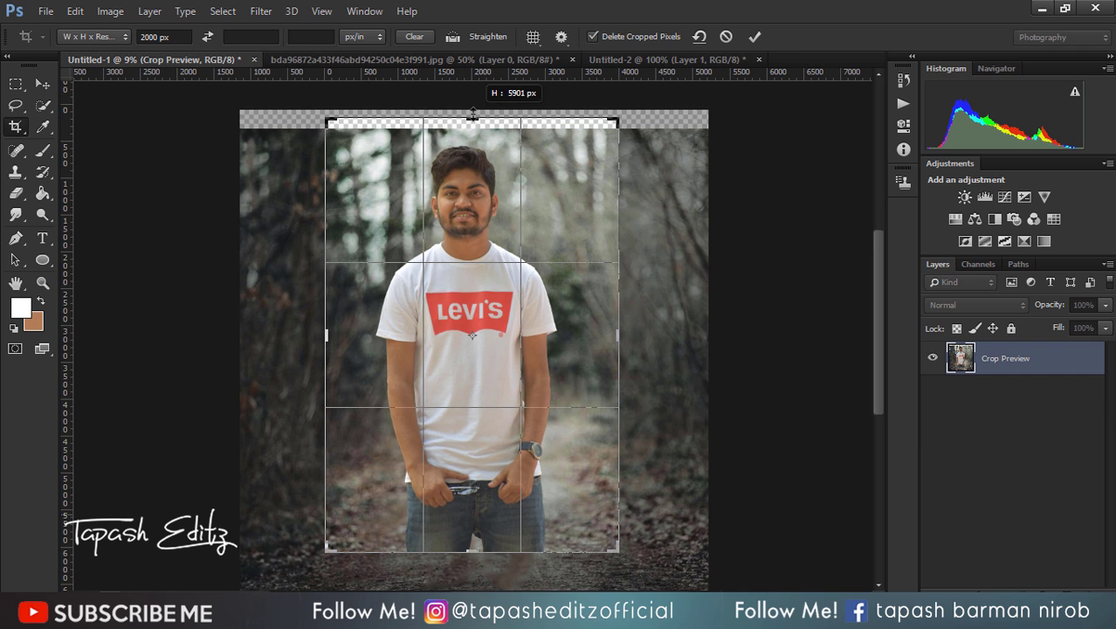
pyautogui.click(754, 36)
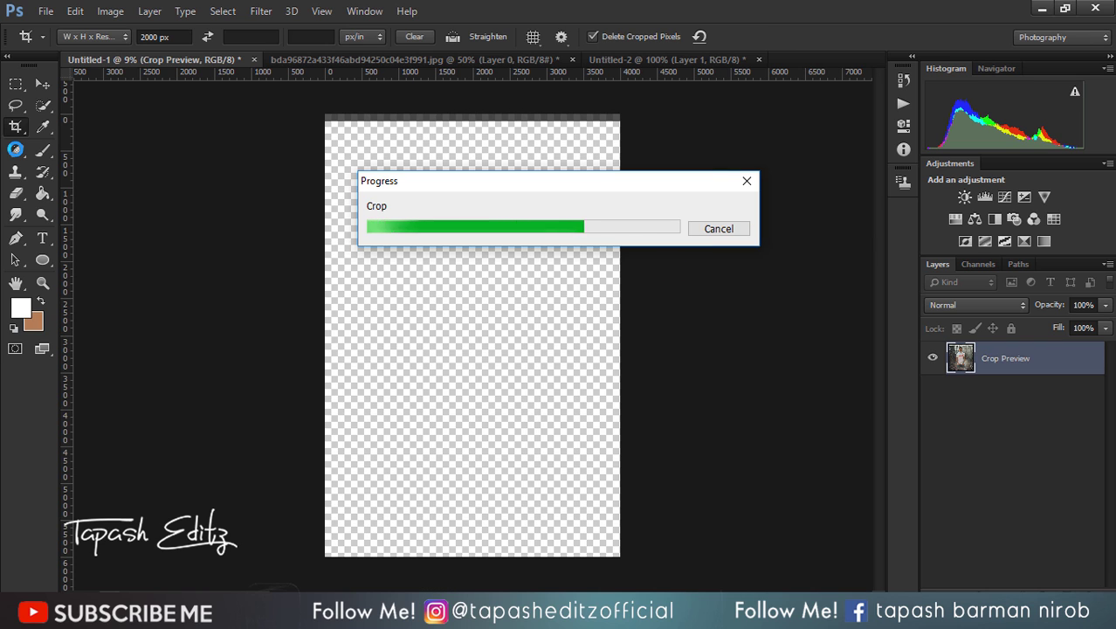
# - Compare against the finished reference photo twice, then return to the composite
pyautogui.hotkey('alt', 'Tab')
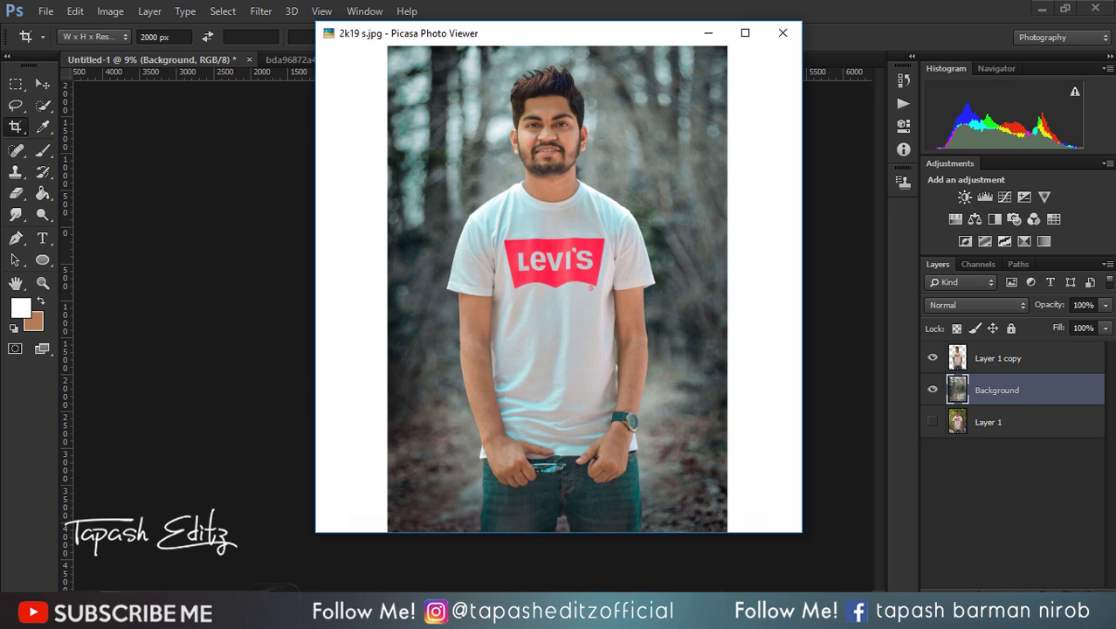
pyautogui.press('Escape')
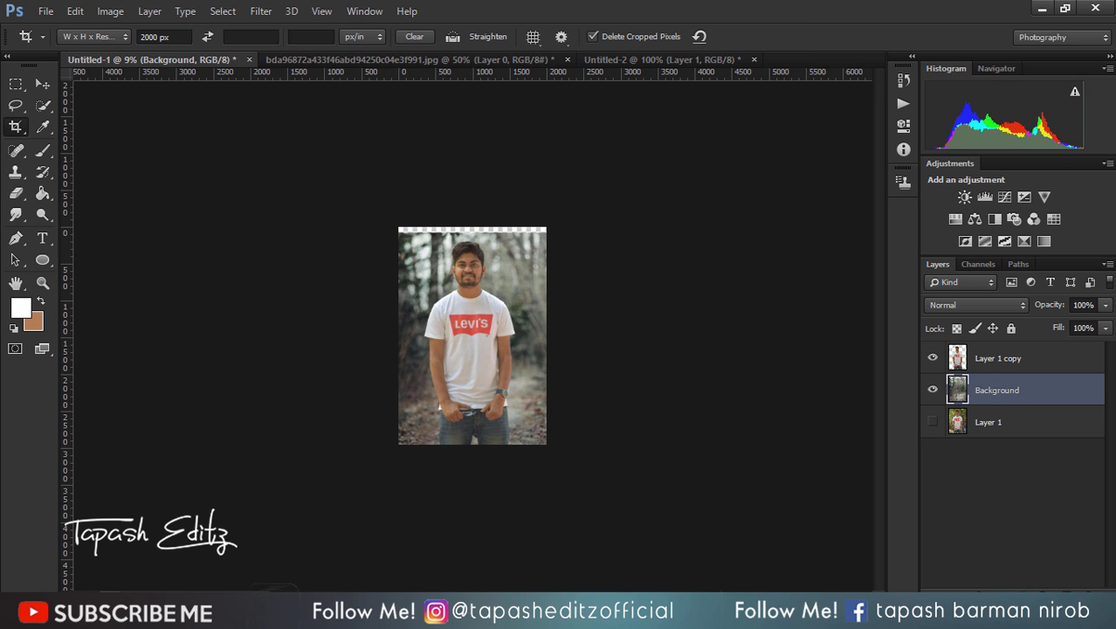
pyautogui.hotkey('alt', 'Tab')
pyautogui.press('Escape')
# - Content-Aware Scale the forest to 102.68% height so it fills the empty top strip
pyautogui.keyDown('alt'); pyautogui.scroll(3, 514, 272); pyautogui.keyUp('alt')
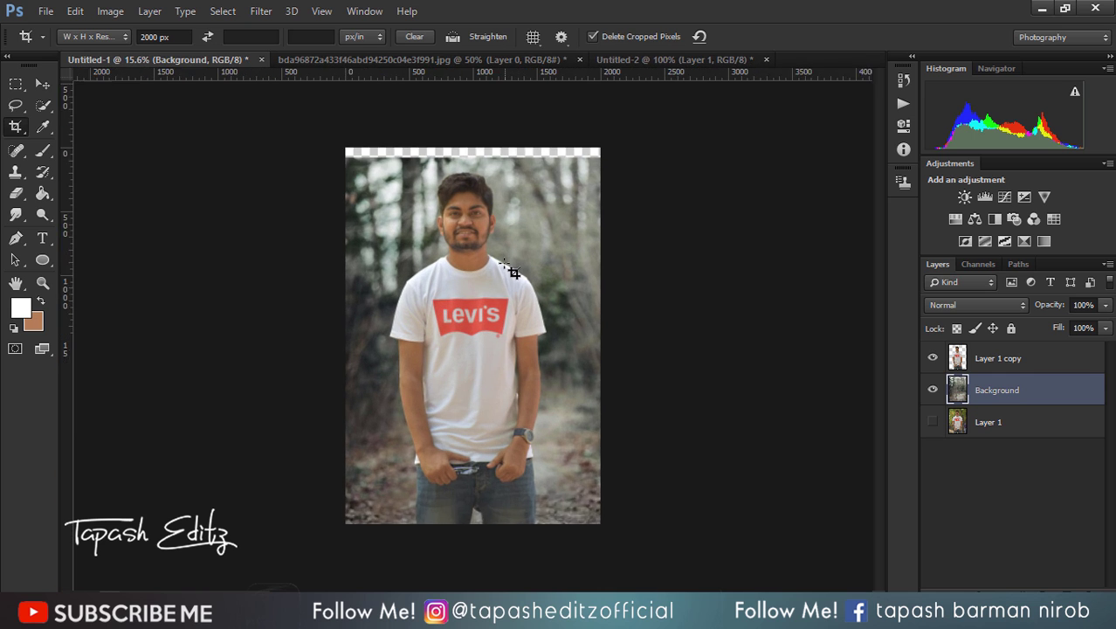
pyautogui.keyDown('alt'); pyautogui.scroll(1, 513, 272); pyautogui.keyUp('alt')
pyautogui.click(42, 83)
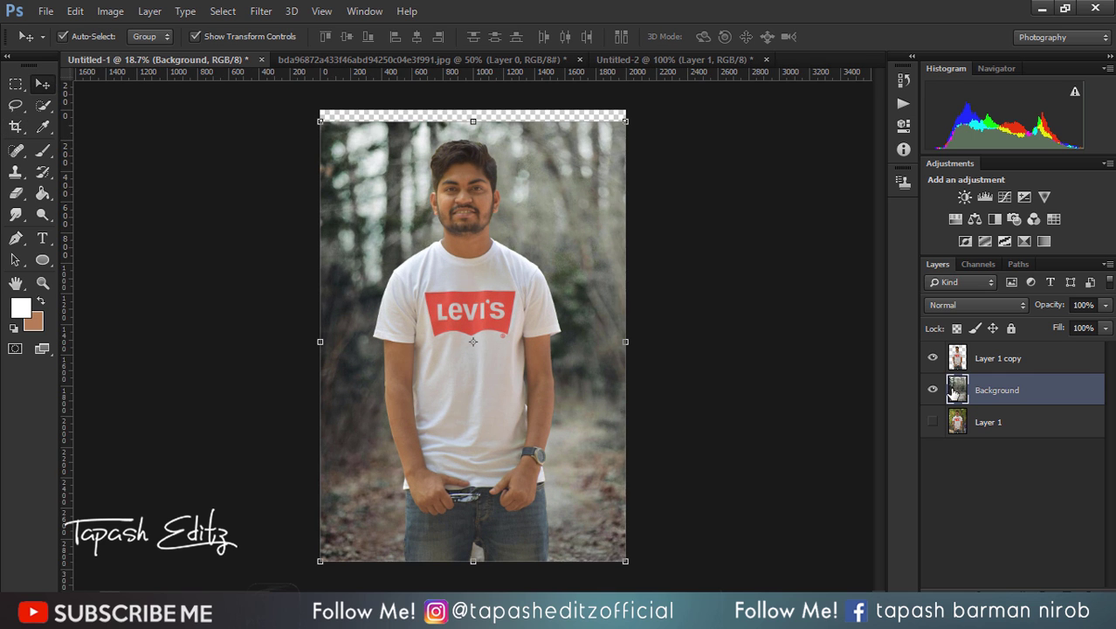
pyautogui.click(75, 11)
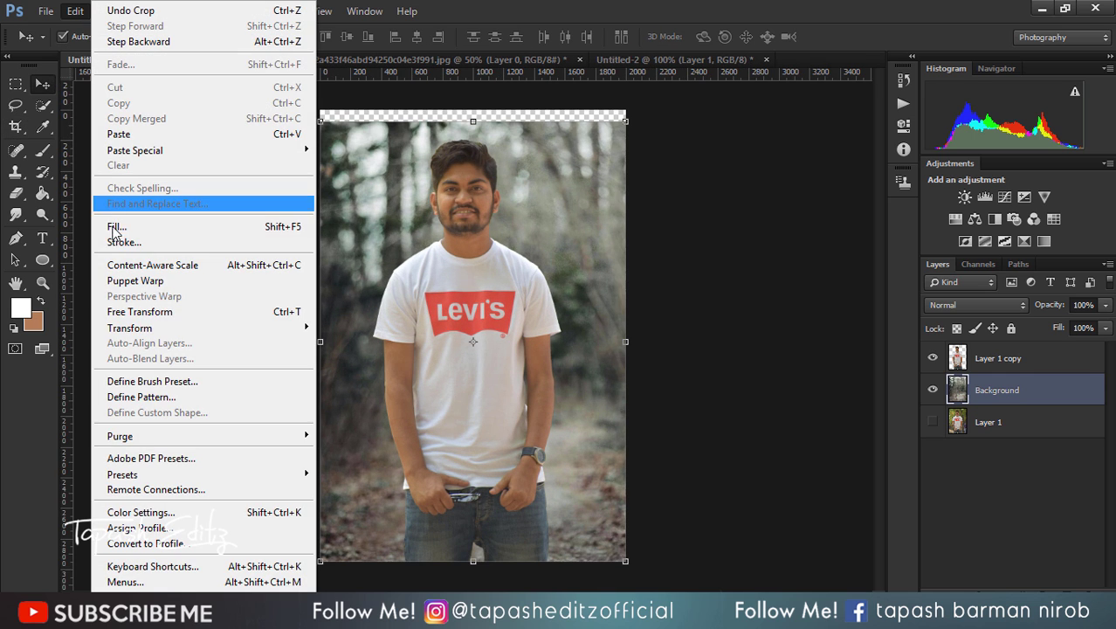
pyautogui.click(149, 189)
pyautogui.moveTo(473, 121); pyautogui.dragTo(473, 110)
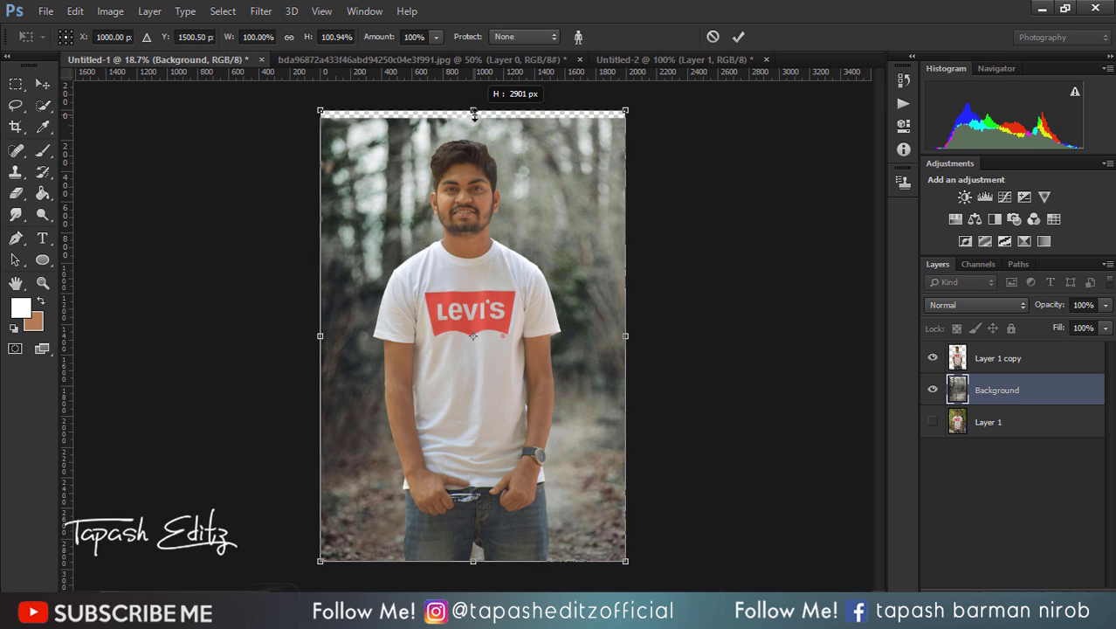
pyautogui.click(739, 36)
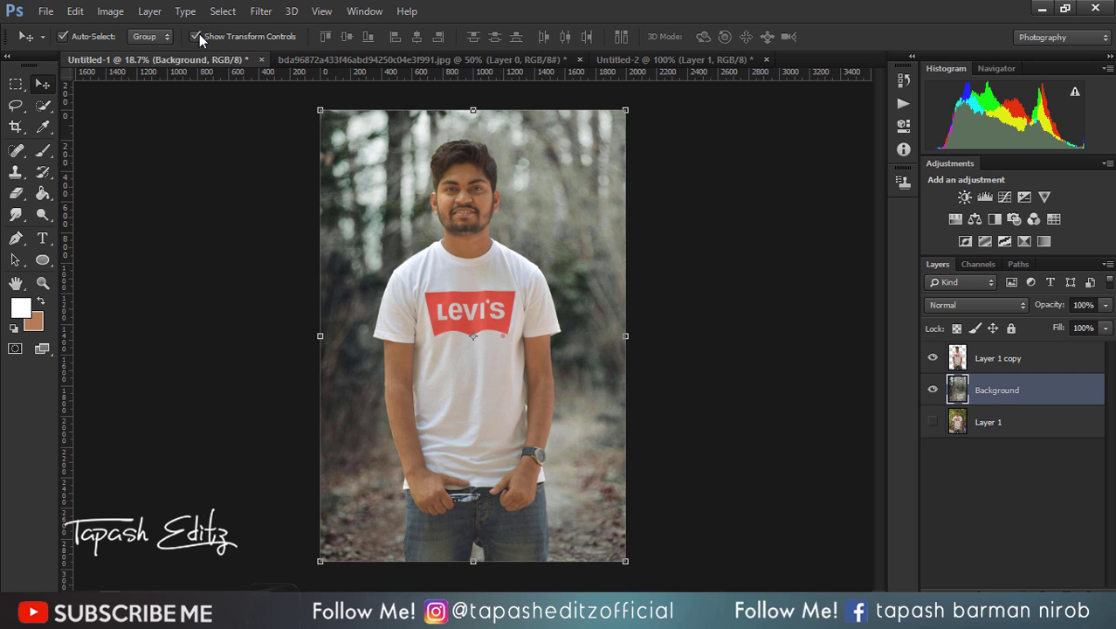
# - Turn off Show Transform Controls and select the man's Layer 1 copy
pyautogui.click(196, 36)
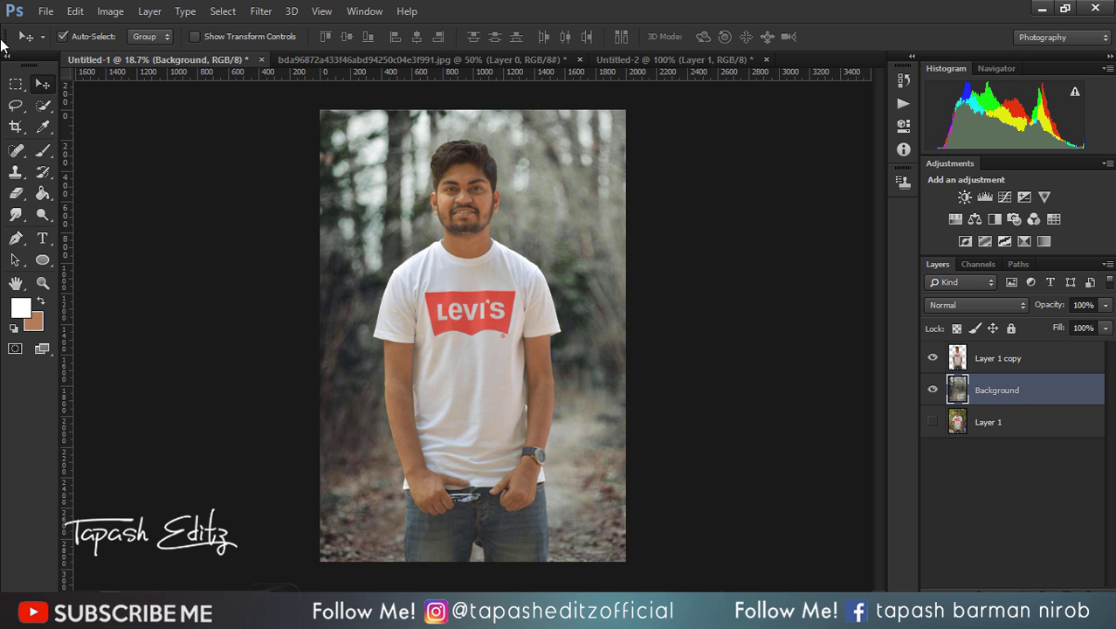
pyautogui.scroll(5, 461, 206)
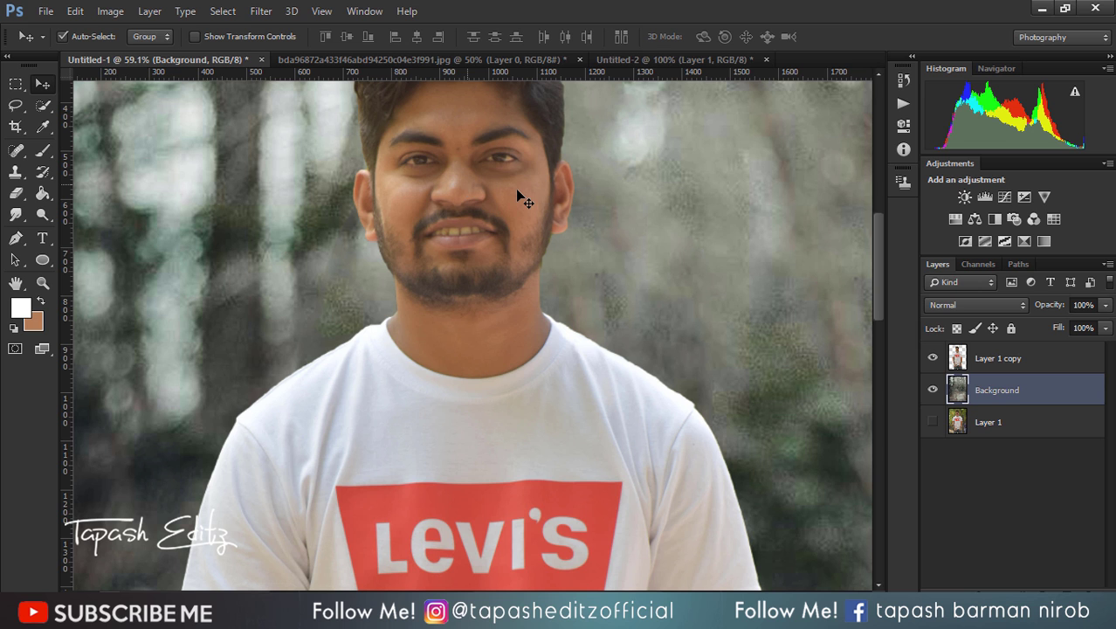
pyautogui.scroll(-3, 516, 193)
pyautogui.scroll(-2, 523, 202)
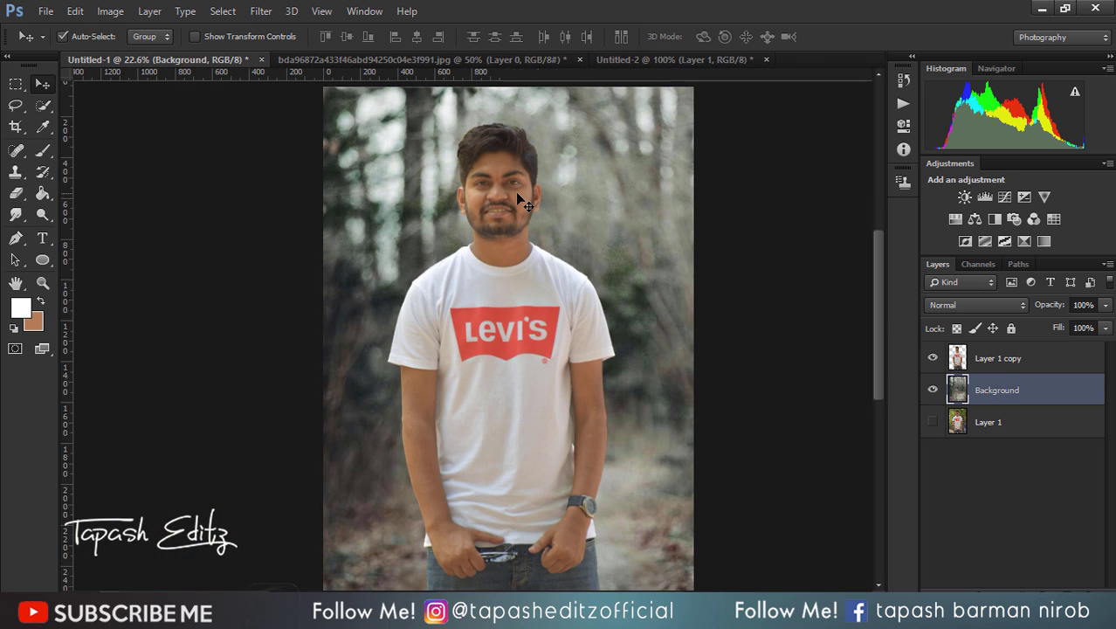
pyautogui.click(1003, 367)
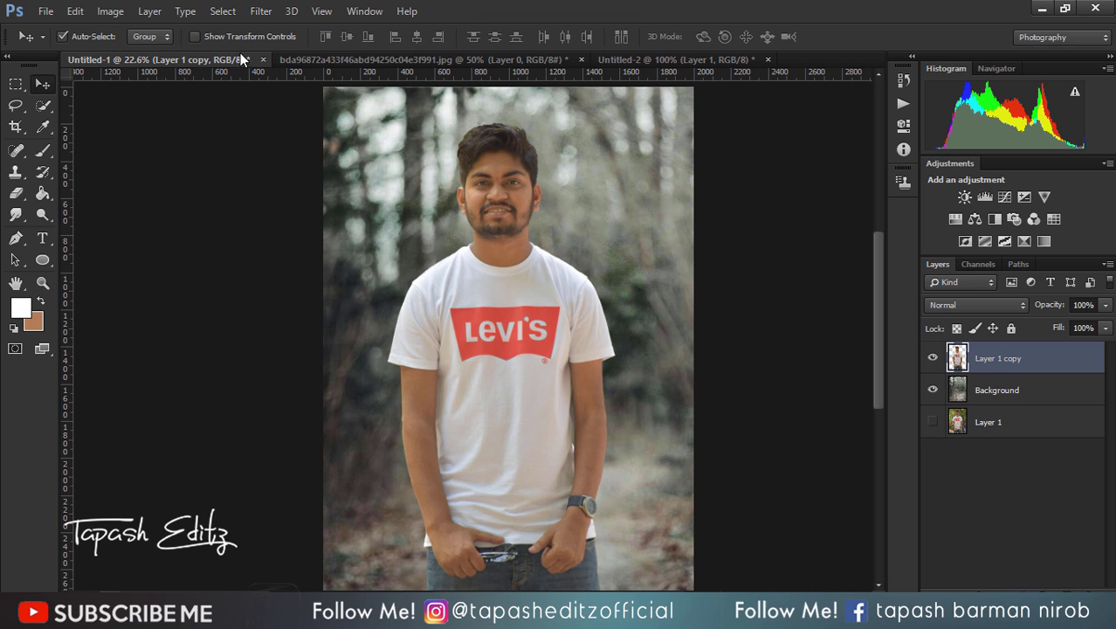
# - In the Camera Raw Filter, set Shadows +58 and Blacks -28, and slightly raise Highlights and Clarity
pyautogui.click(261, 11)
pyautogui.click(276, 108)
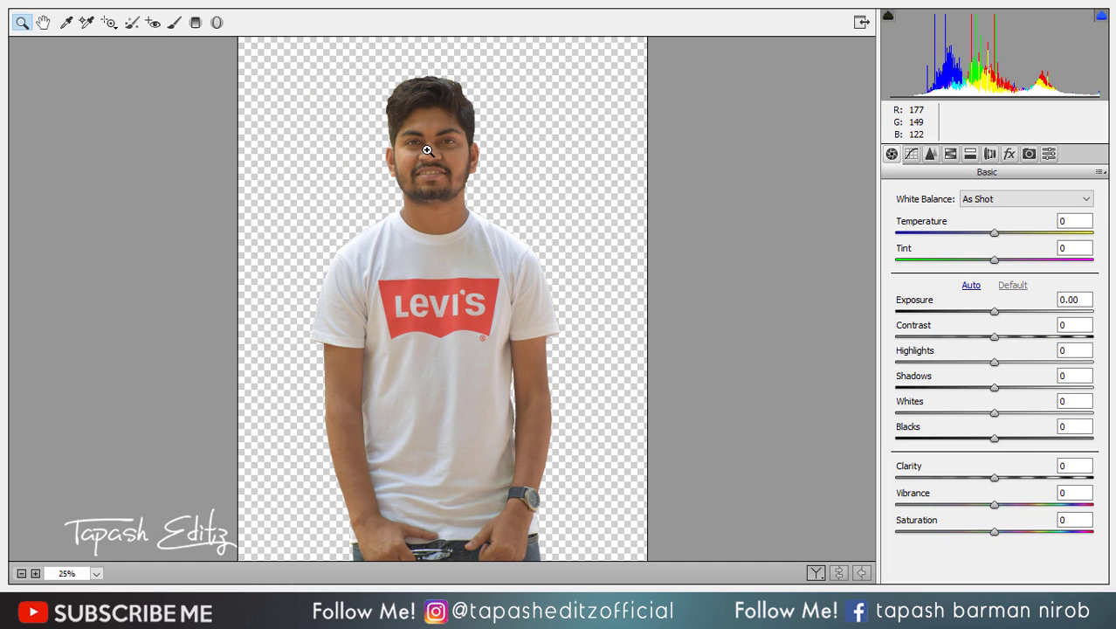
pyautogui.moveTo(995, 386); pyautogui.dragTo(1050, 386)
pyautogui.moveTo(998, 437); pyautogui.dragTo(969, 438)
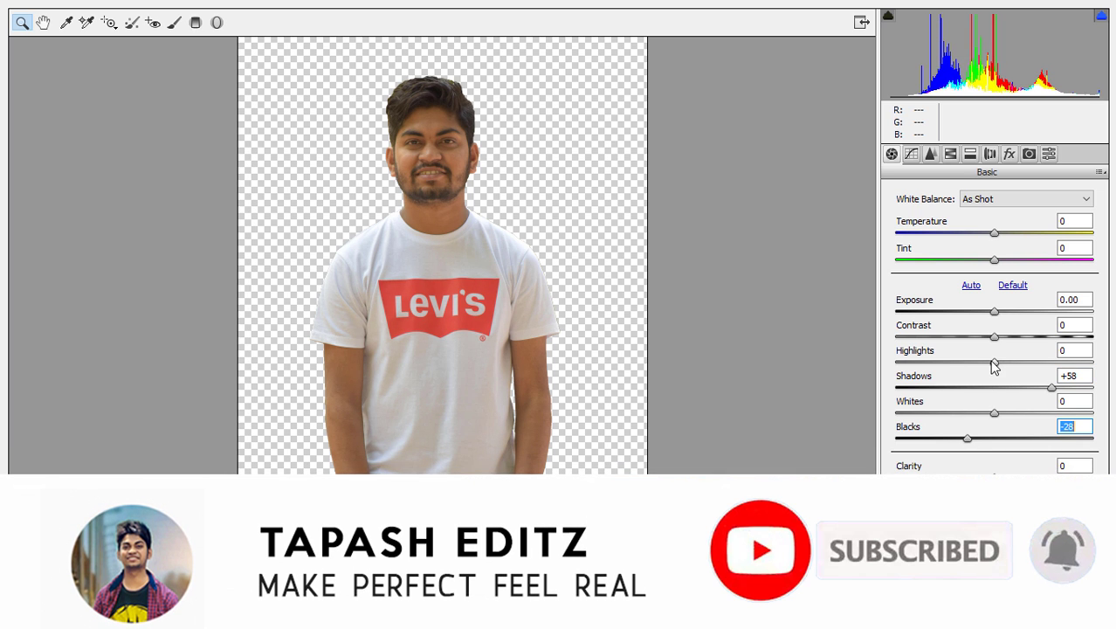
pyautogui.moveTo(993, 362)
pyautogui.mouseDown()
pyautogui.moveTo(1021, 361)
pyautogui.moveTo(996, 362)
pyautogui.moveTo(1009, 361)
pyautogui.moveTo(982, 338)
pyautogui.moveTo(1000, 338)
pyautogui.mouseUp()
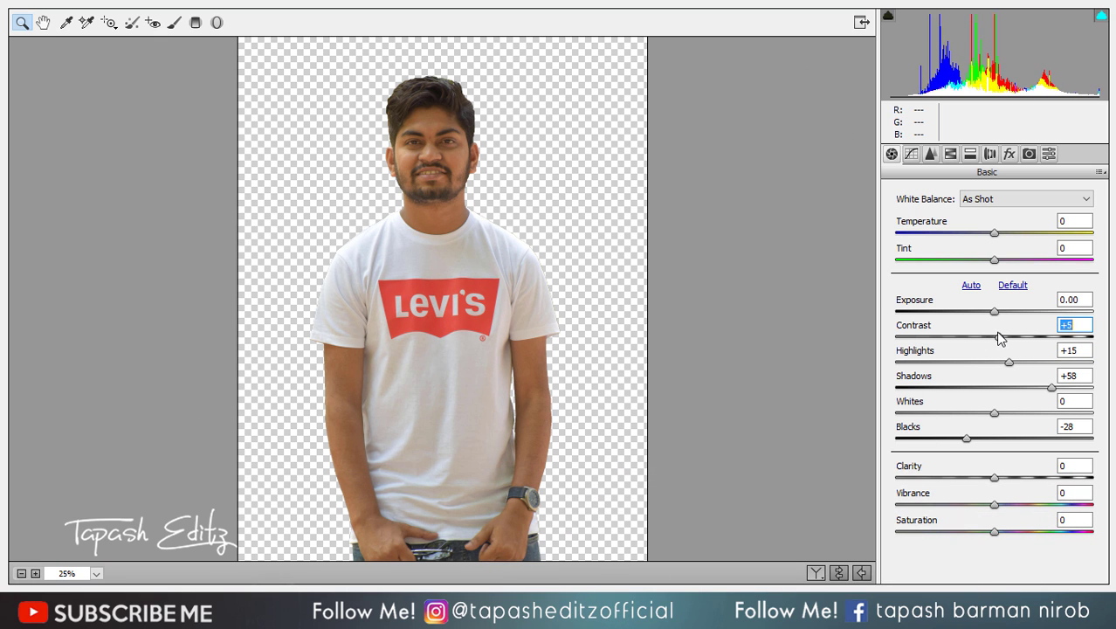
pyautogui.moveTo(1003, 479); pyautogui.dragTo(1010, 480)
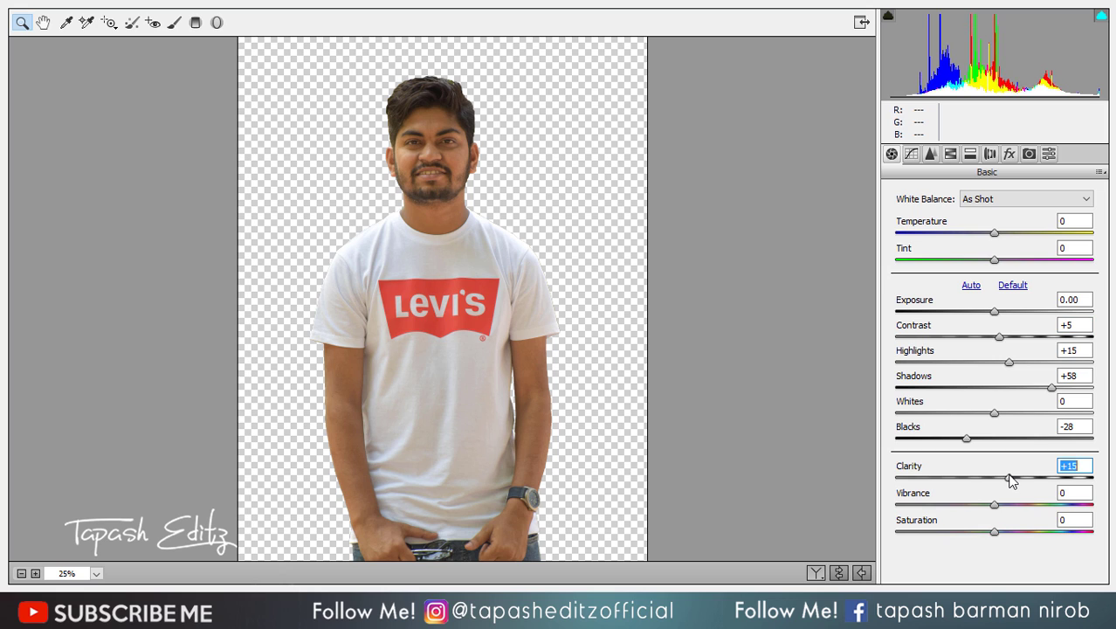
# - Set Orange luminance +25, Blue luminance -16, Orange saturation -13, then apply the filter
pyautogui.click(950, 153)
pyautogui.click(987, 218)
pyautogui.moveTo(1000, 297); pyautogui.dragTo(1019, 297)
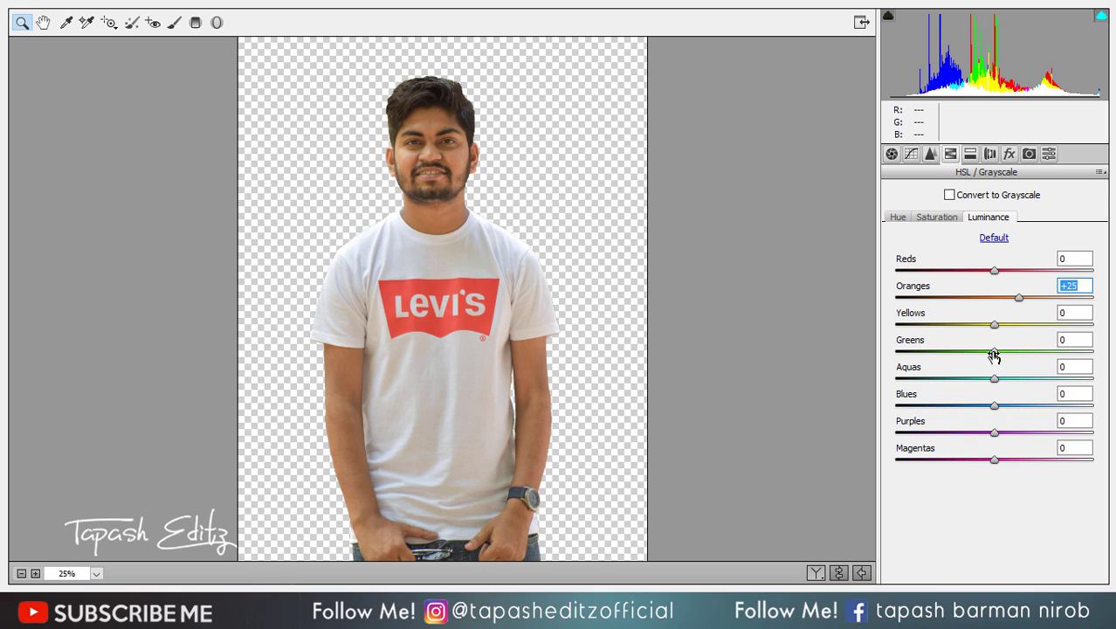
pyautogui.moveTo(995, 406)
pyautogui.mouseDown()
pyautogui.moveTo(979, 406)
pyautogui.moveTo(978, 378)
pyautogui.mouseUp()
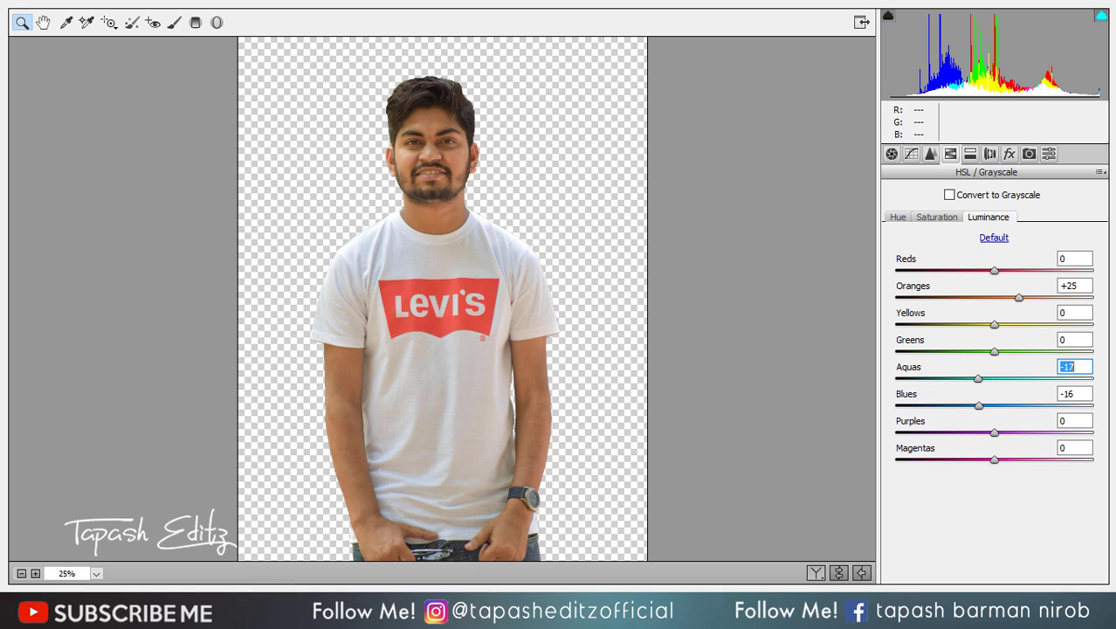
pyautogui.click(938, 217)
pyautogui.moveTo(994, 298); pyautogui.dragTo(987, 298)
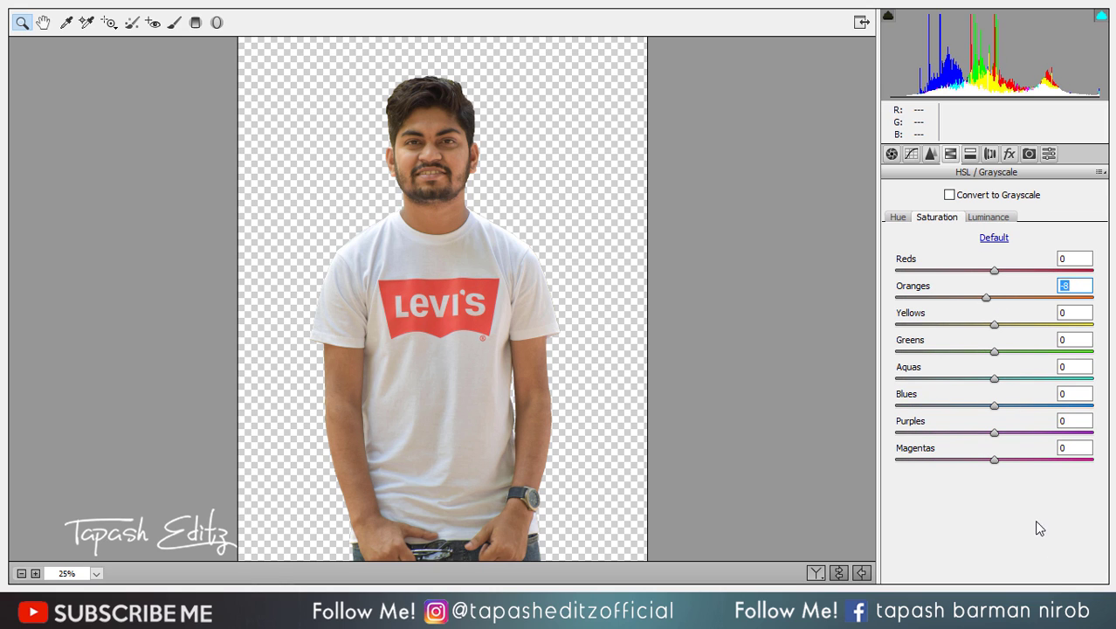
pyautogui.press('Return')
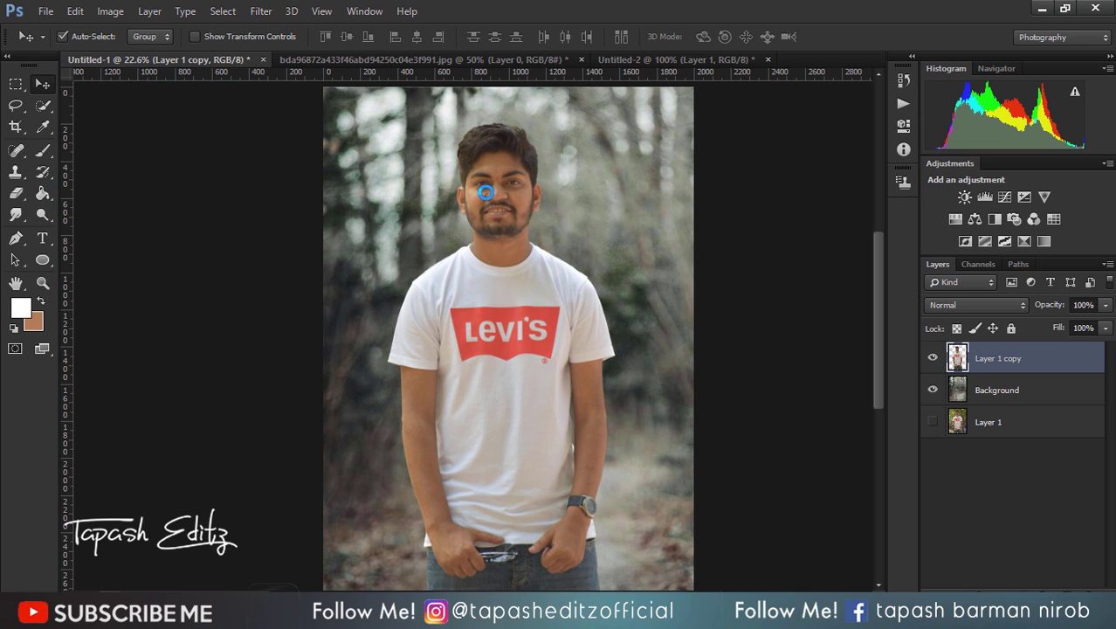
# - Zoom in on the man's face and heal the forehead blemish with the Spot Healing Brush
pyautogui.scroll(-1, 528, 206)
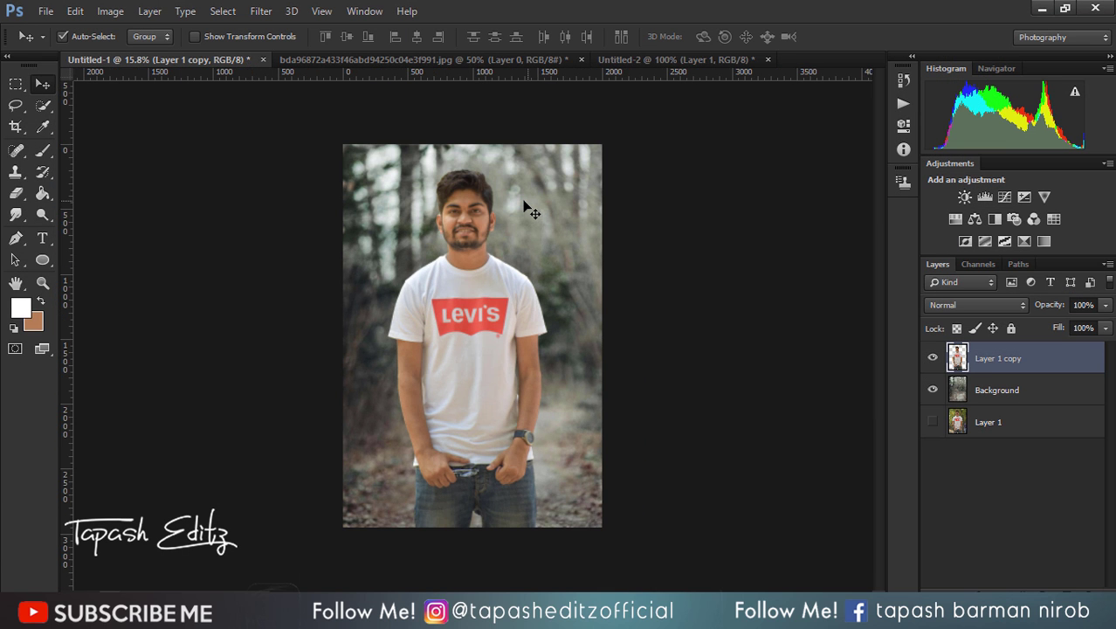
pyautogui.scroll(-1, 483, 212)
pyautogui.scroll(2, 448, 210)
pyautogui.scroll(2, 459, 157)
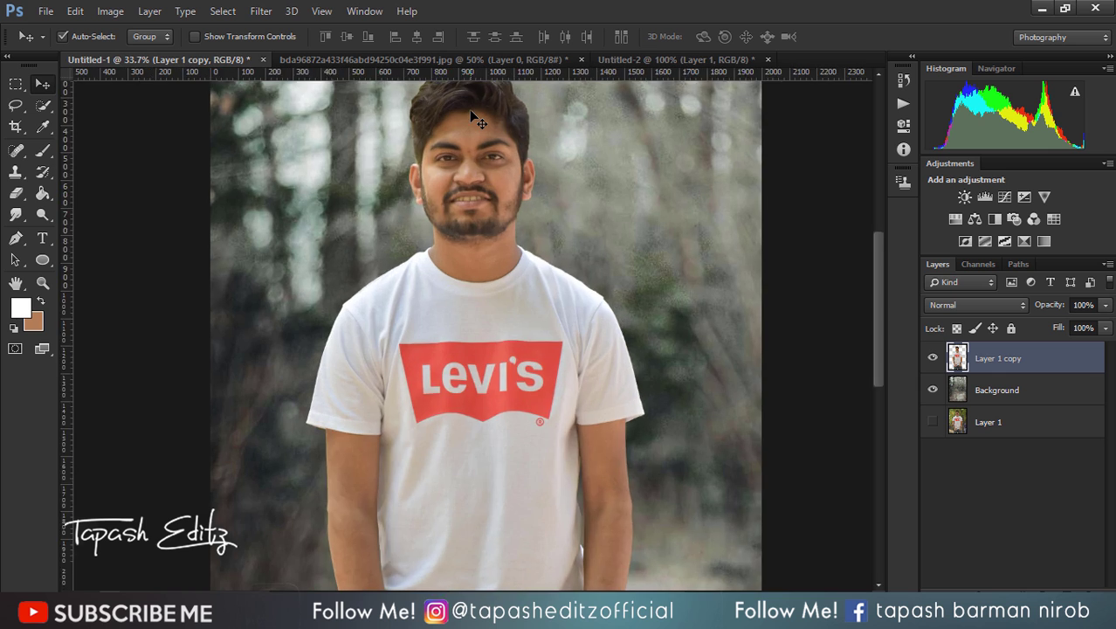
pyautogui.scroll(2, 469, 109)
pyautogui.scroll(1, 470, 111)
pyautogui.scroll(1, 472, 110)
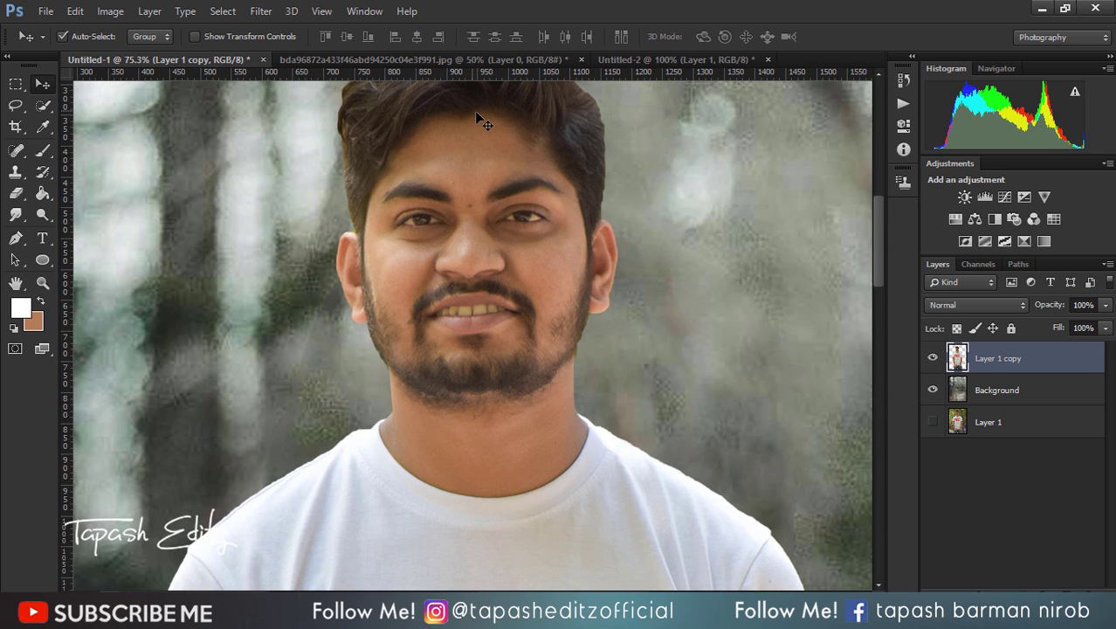
pyautogui.scroll(1, 476, 111)
pyautogui.scroll(1, 475, 123)
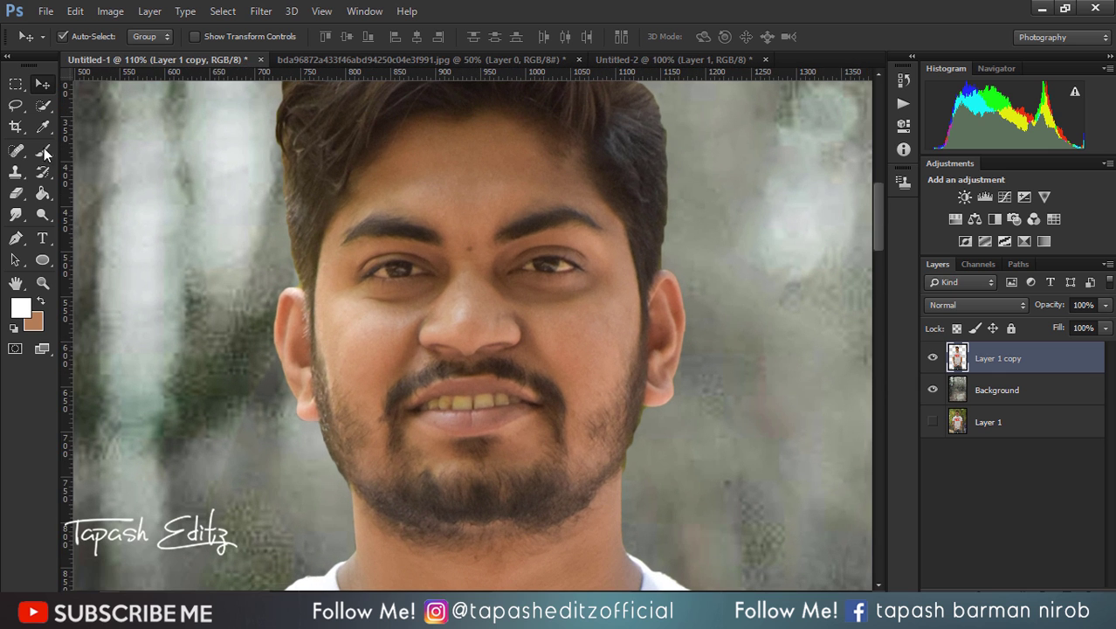
pyautogui.click(16, 150)
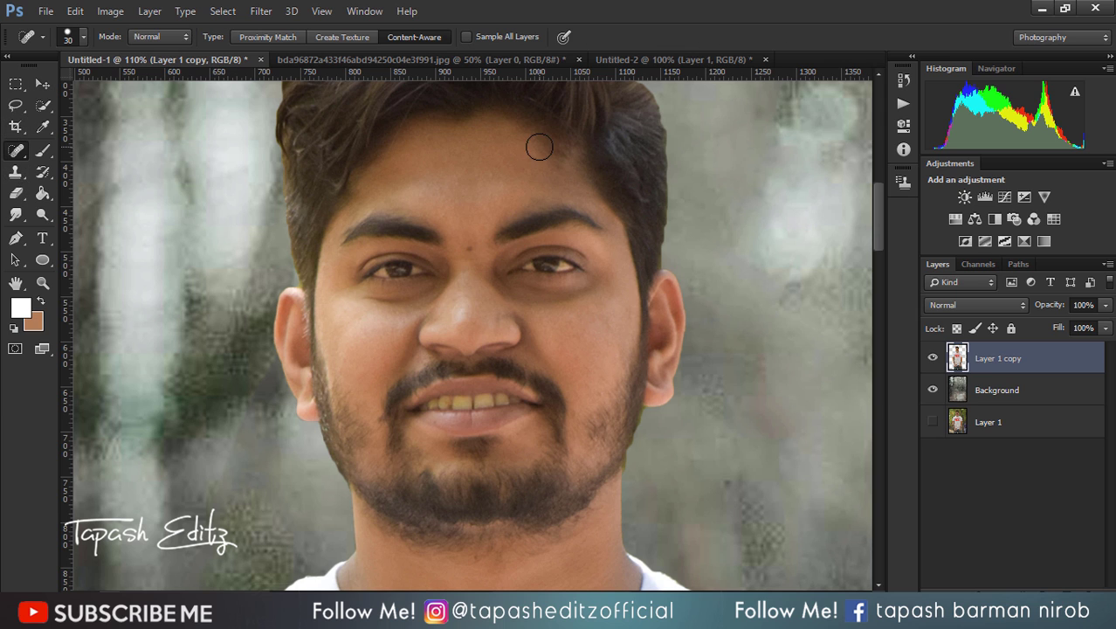
pyautogui.moveTo(485, 169); pyautogui.dragTo(506, 170)
# - Zoom back out and bring up the Filter menu's Nik Software submenu
pyautogui.scroll(-2, 727, 158)
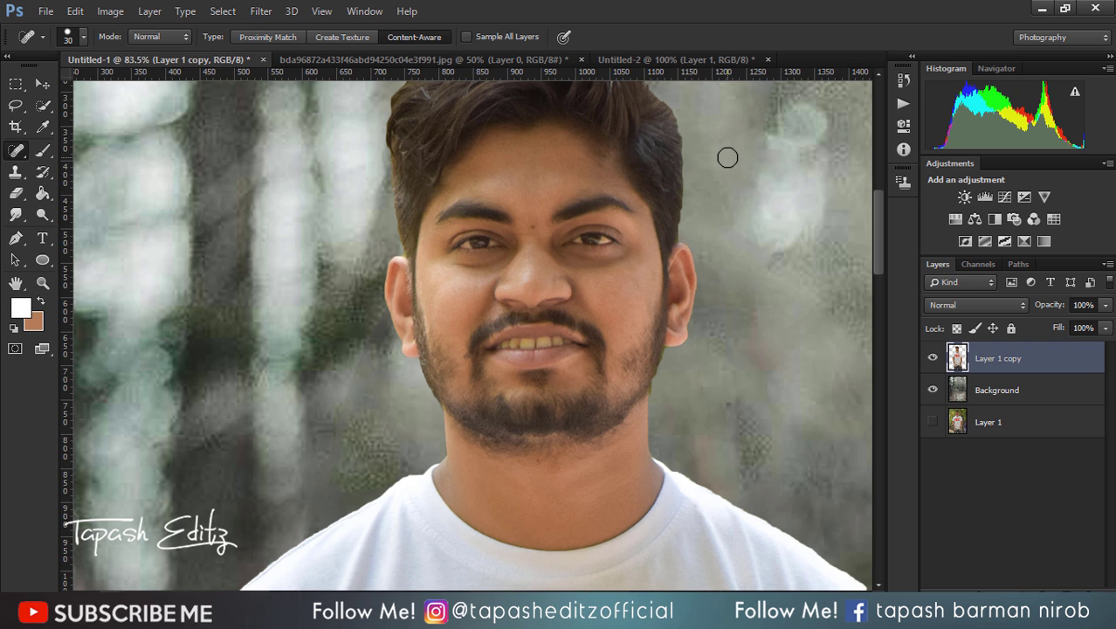
pyautogui.scroll(-2, 727, 157)
pyautogui.scroll(-2, 727, 157)
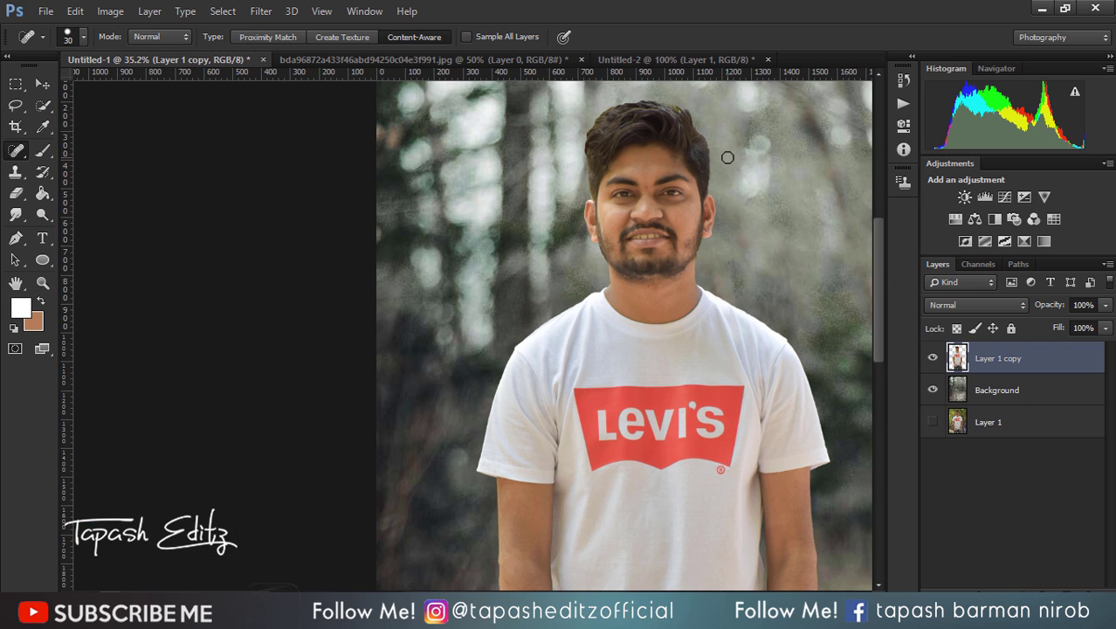
pyautogui.scroll(-1, 727, 158)
pyautogui.scroll(-1, 728, 157)
pyautogui.scroll(-1, 727, 157)
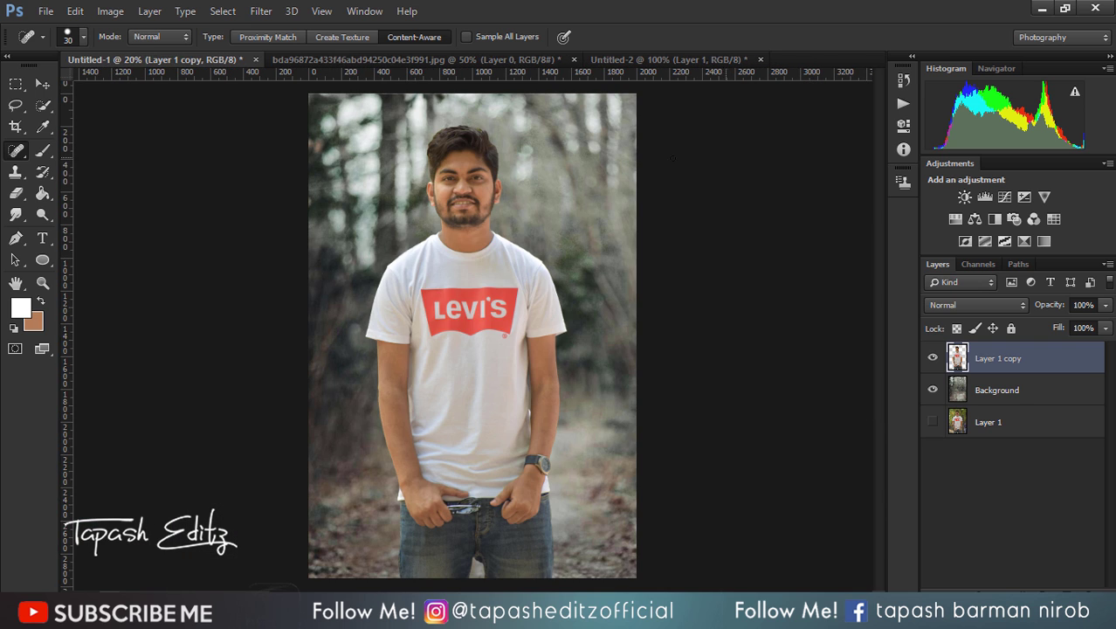
pyautogui.click(272, 13)
pyautogui.moveTo(287, 448)
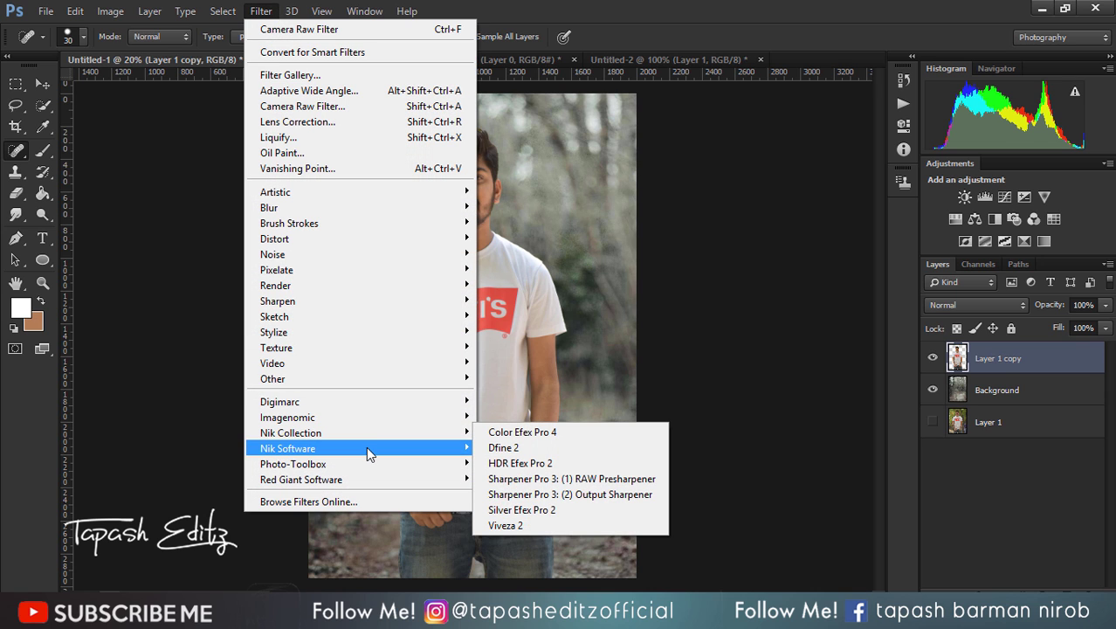
# - Run SkinFiner at 1:1 view with skin tone Highlight +38 and Brightness +19, then apply it
pyautogui.click(494, 463)
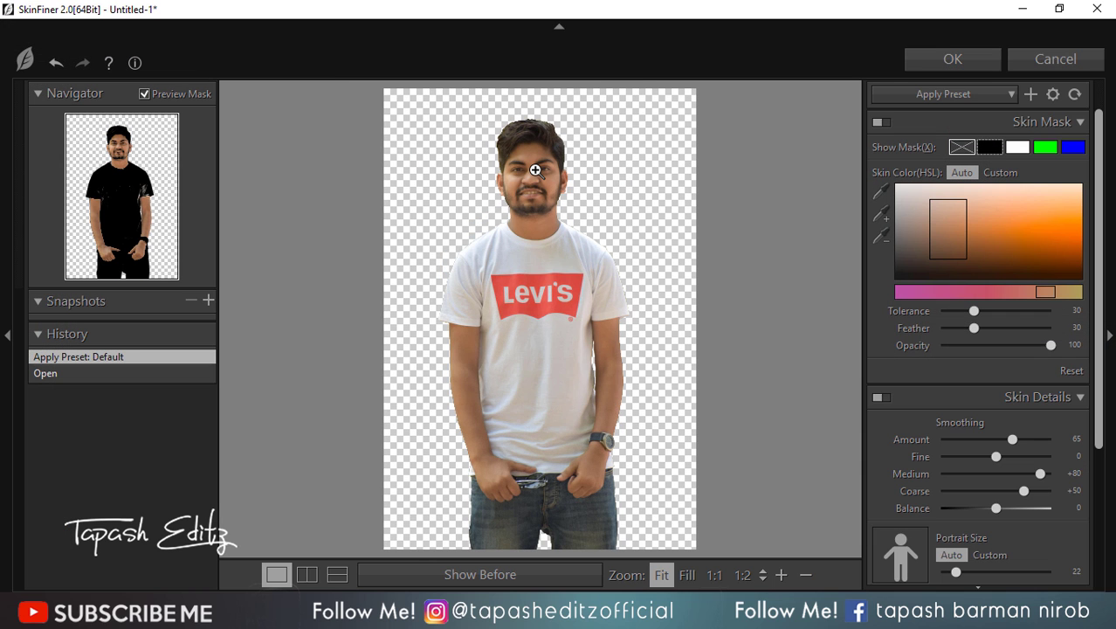
pyautogui.click(534, 170)
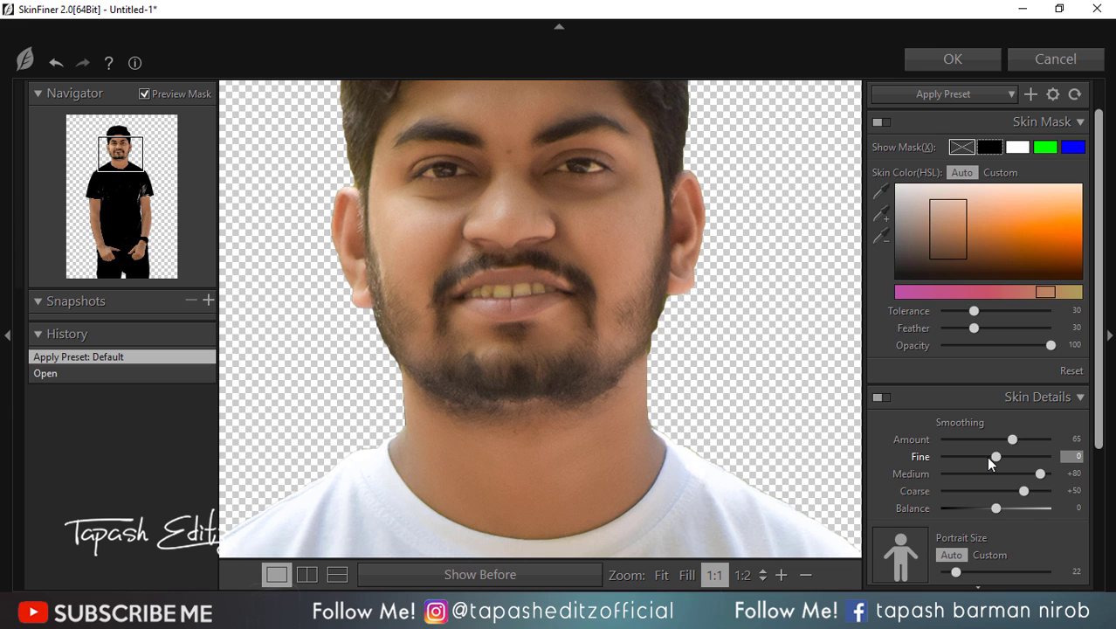
pyautogui.scroll(-3, 929, 373)
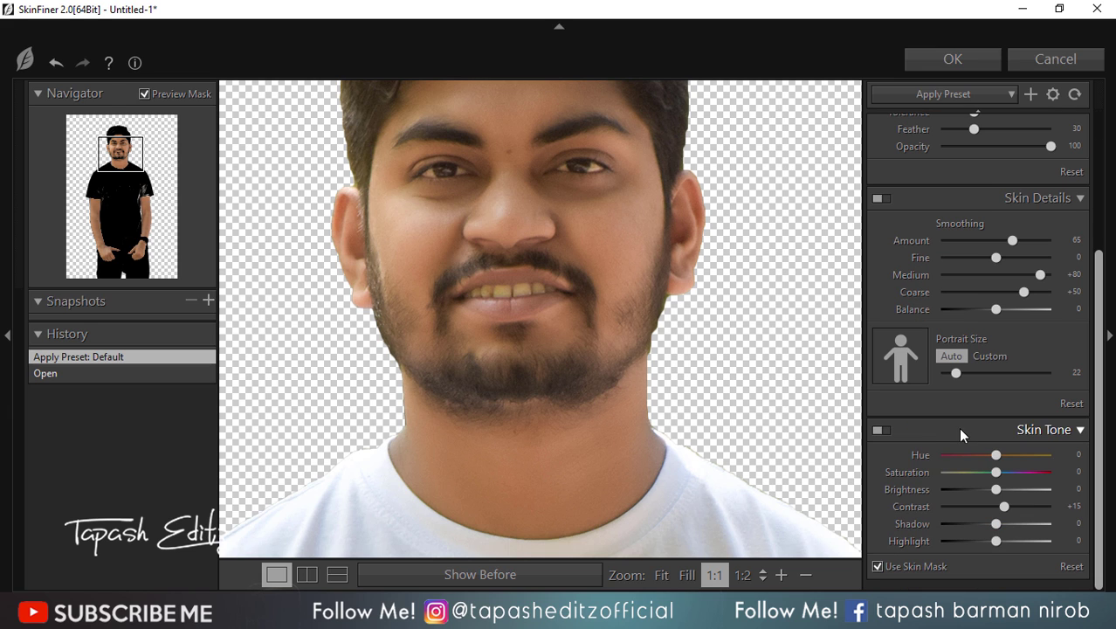
pyautogui.click(1017, 537)
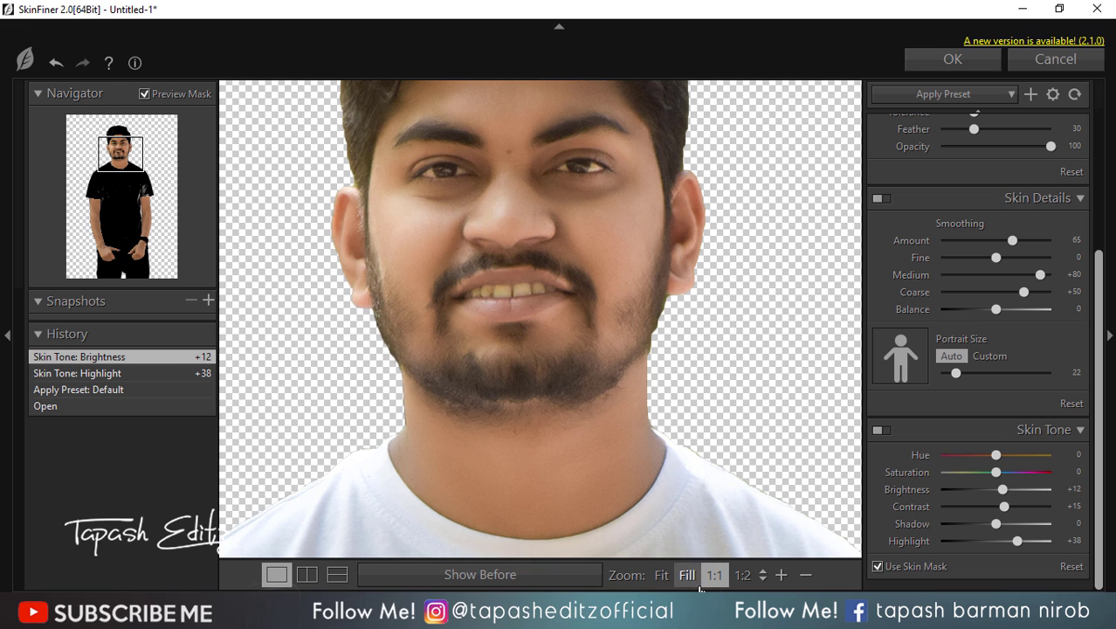
pyautogui.click(663, 576)
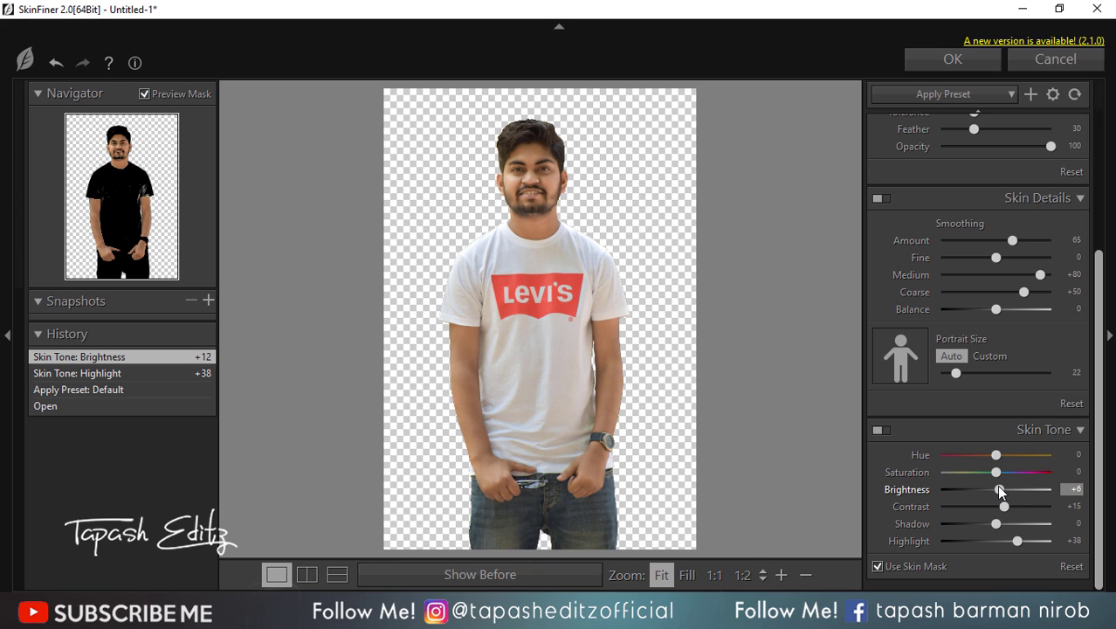
pyautogui.moveTo(1000, 491); pyautogui.dragTo(1010, 491)
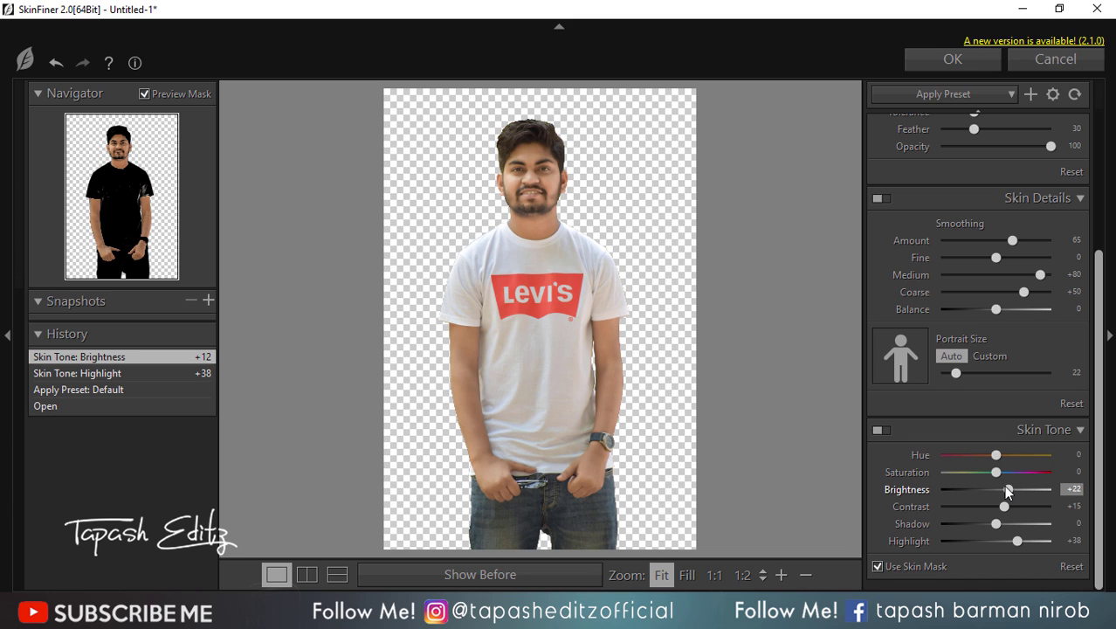
pyautogui.moveTo(1006, 492); pyautogui.dragTo(1006, 491)
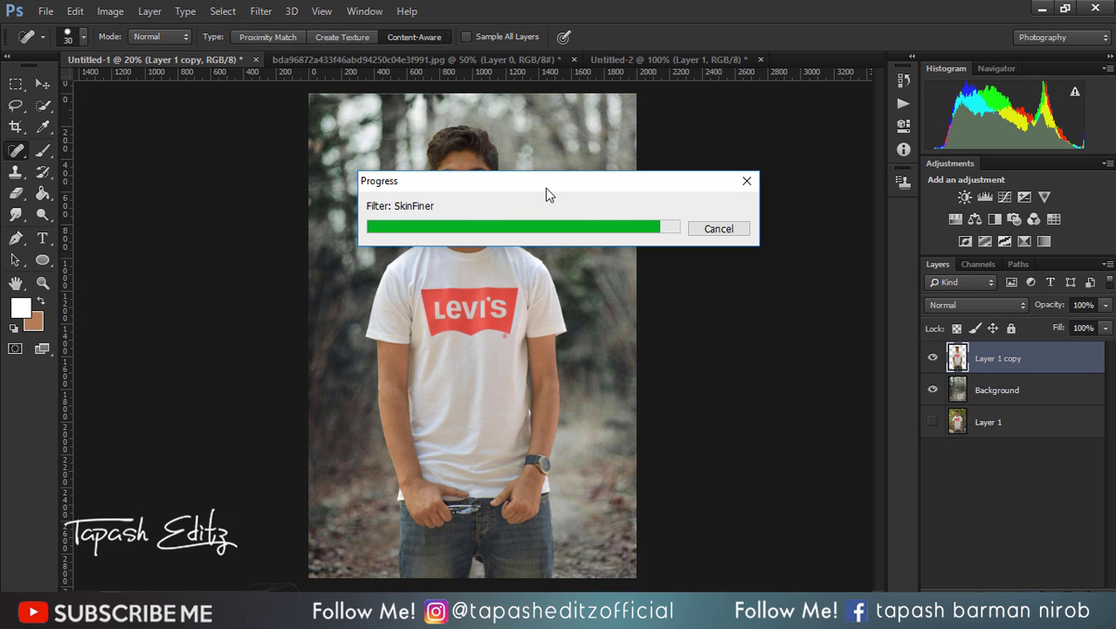
# - Undo the skin filter and duplicate Layer 1 copy as Layer 1 copy 2
pyautogui.click(75, 10)
pyautogui.click(174, 47)
pyautogui.moveTo(989, 349); pyautogui.dragTo(1065, 586)
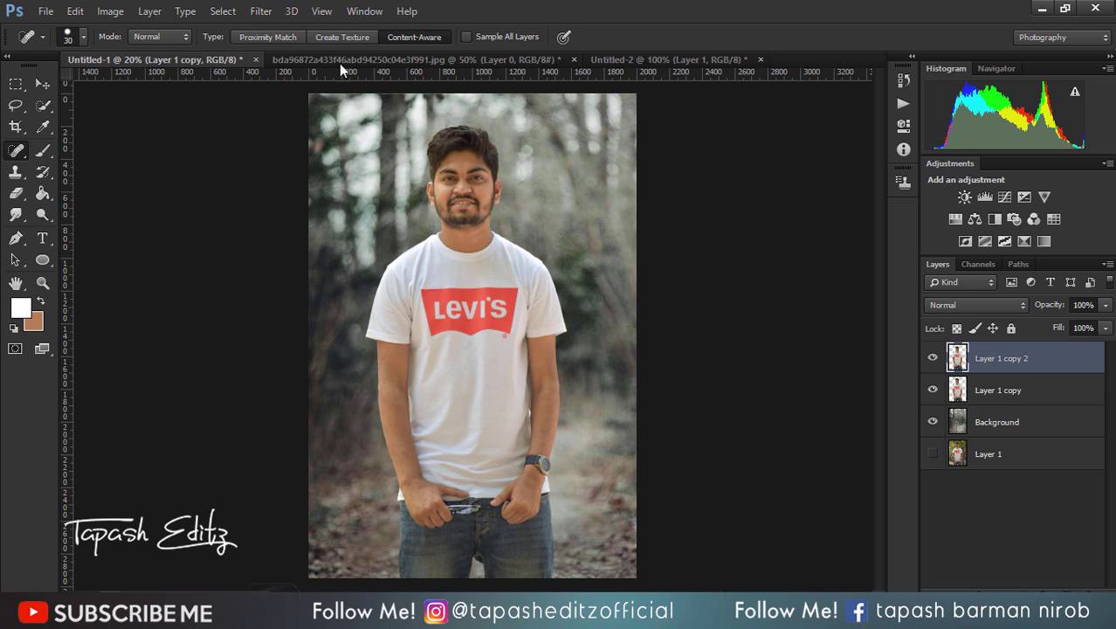
# - Reapply the SkinFiner filter to Layer 1 copy 2 and select the Eraser tool
pyautogui.click(262, 11)
pyautogui.click(275, 32)
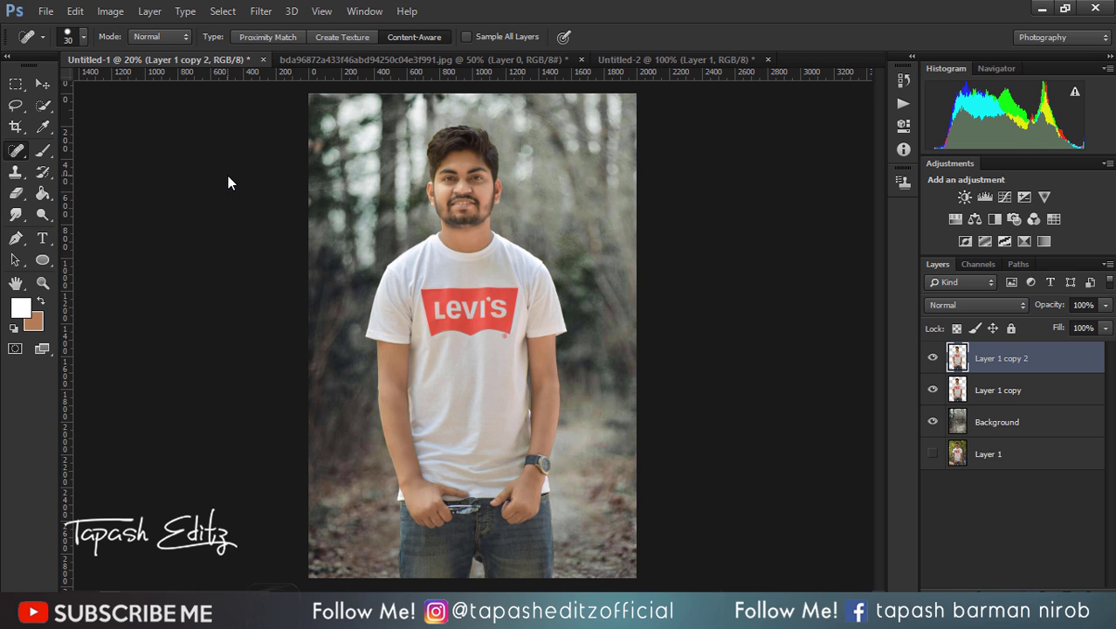
pyautogui.scroll(3, 228, 175)
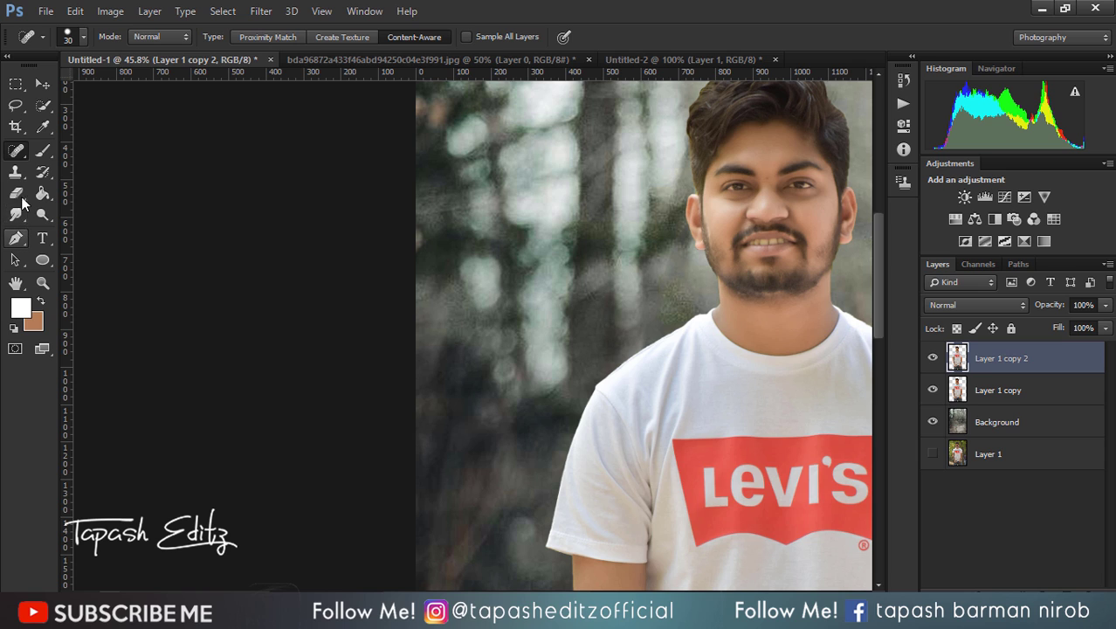
pyautogui.click(19, 197)
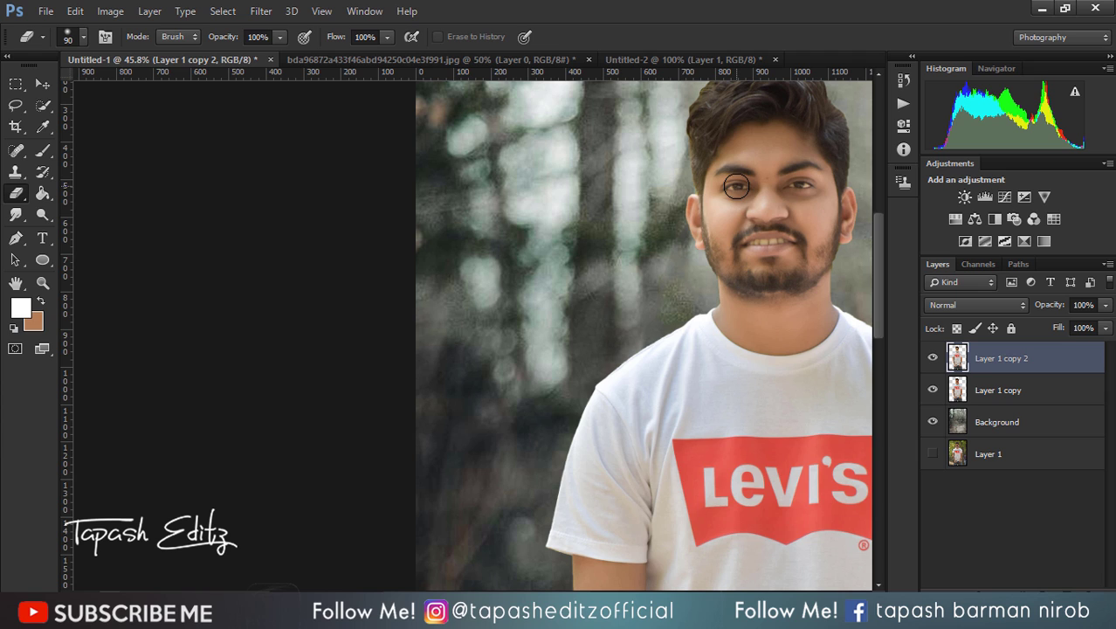
# - Set the eraser size to 54 px
pyautogui.click(69, 36)
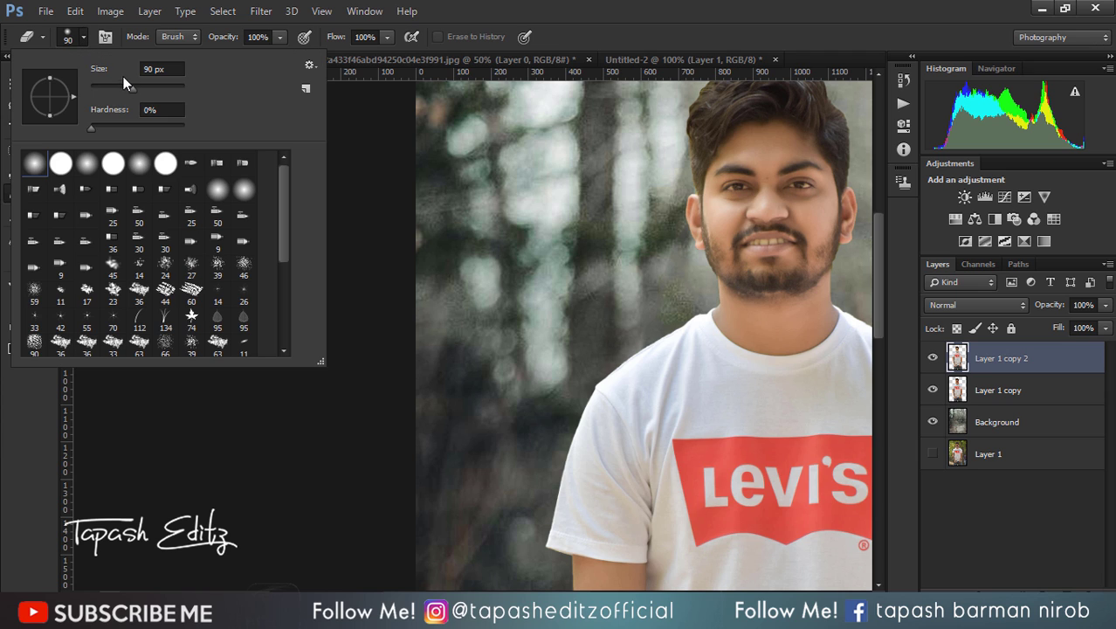
pyautogui.moveTo(123, 83); pyautogui.dragTo(116, 92)
pyautogui.press('Return')
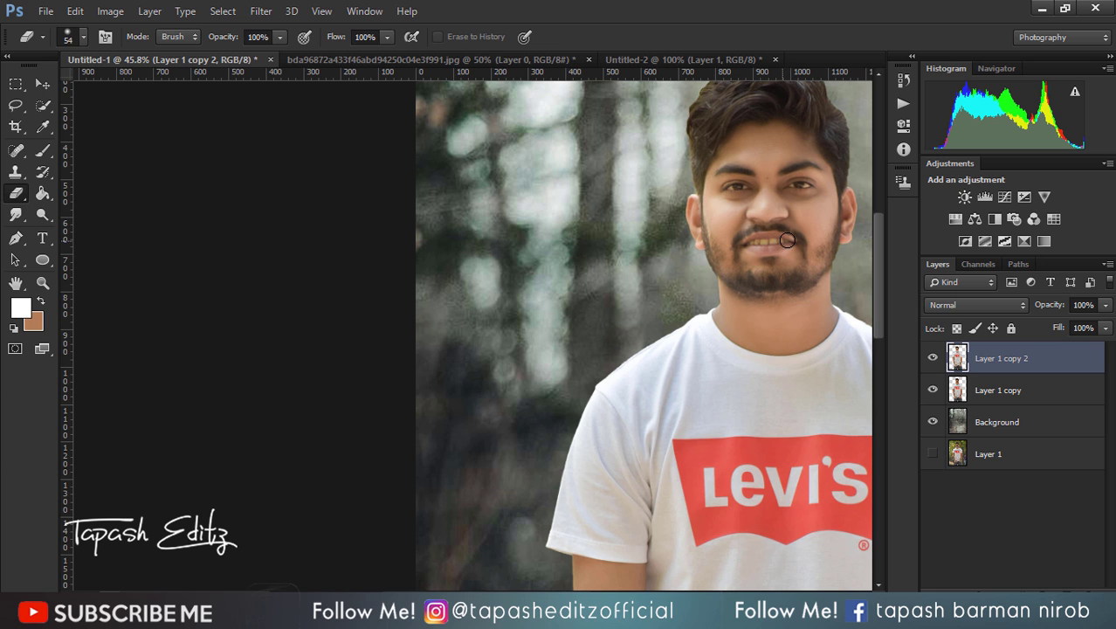
pyautogui.scroll(-2, 786, 240)
pyautogui.scroll(-2, 803, 246)
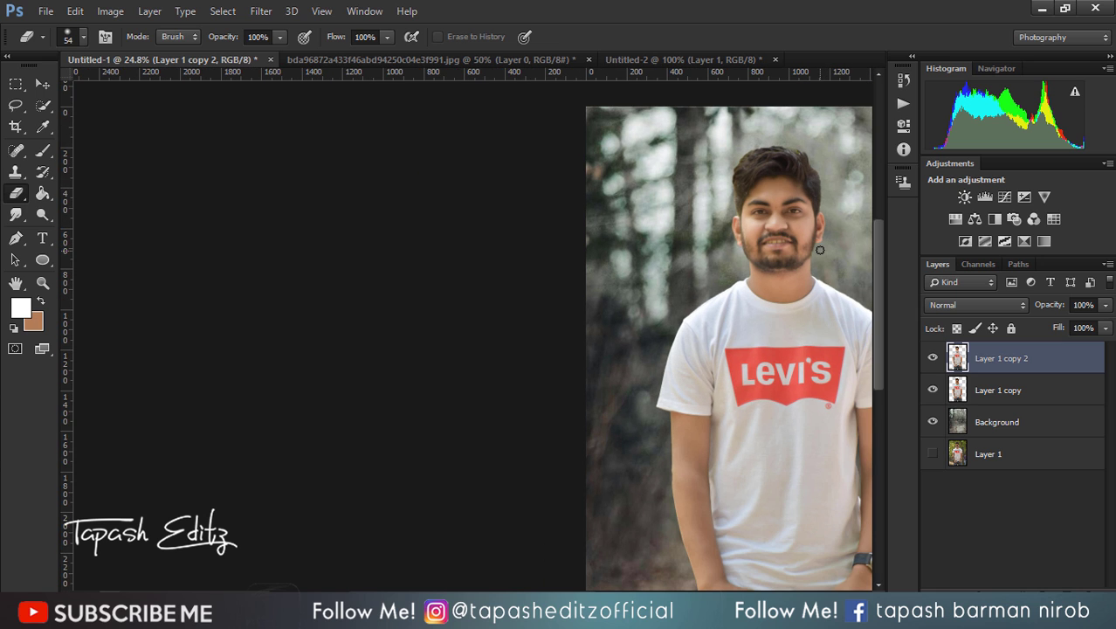
pyautogui.scroll(-1, 816, 249)
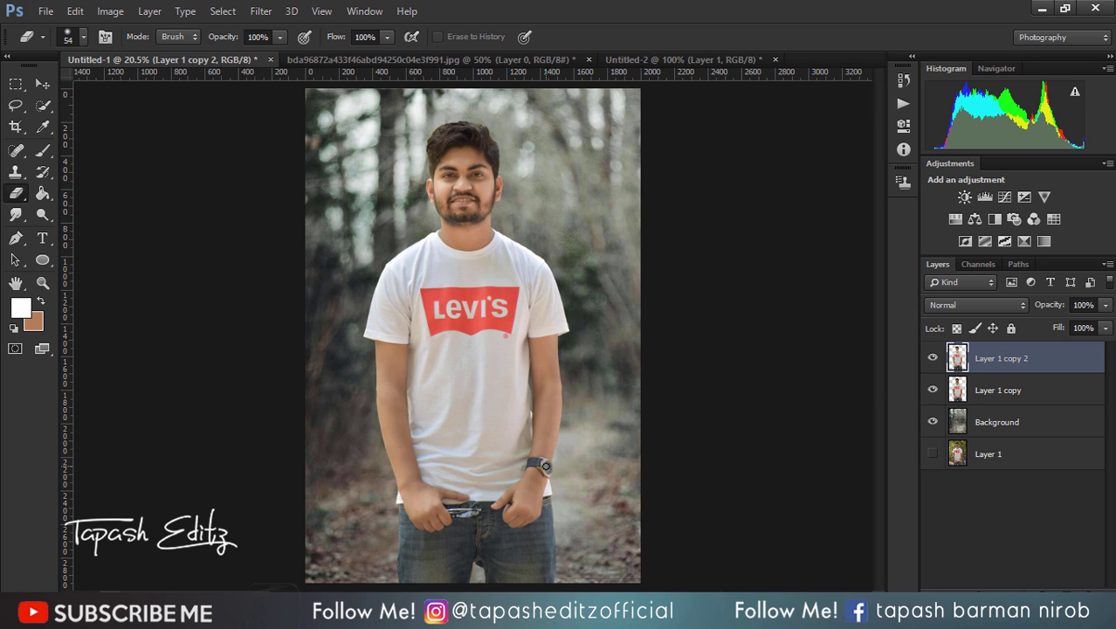
# - Toggle Layer 1 copy 2's visibility to compare, then merge it down into Layer 1 copy
pyautogui.click(933, 358)
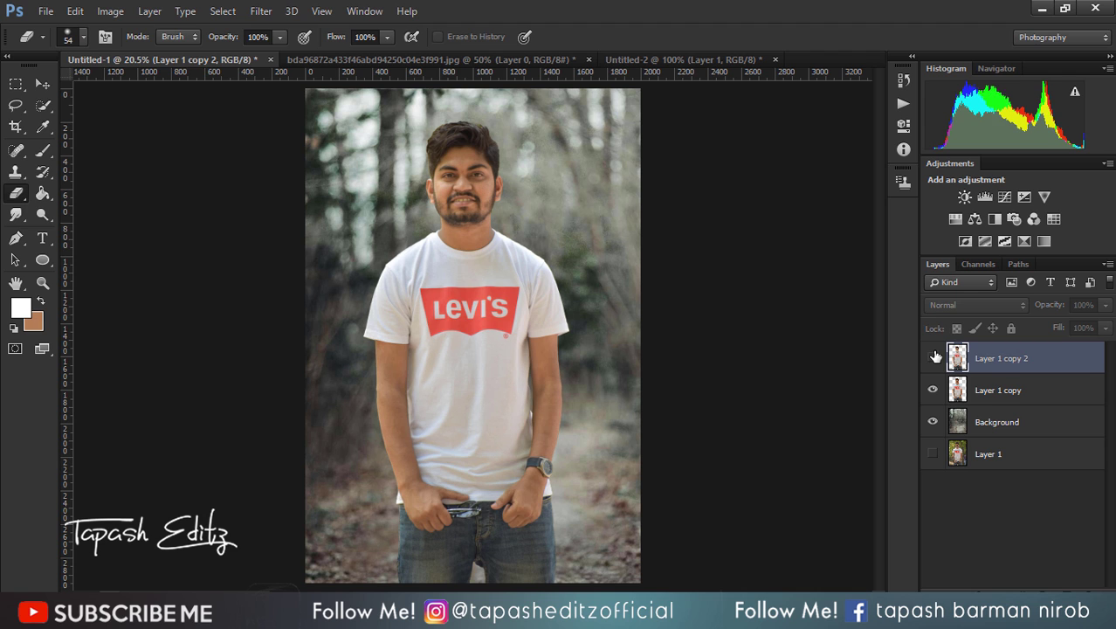
pyautogui.click(934, 357)
pyautogui.rightClick(1014, 365)
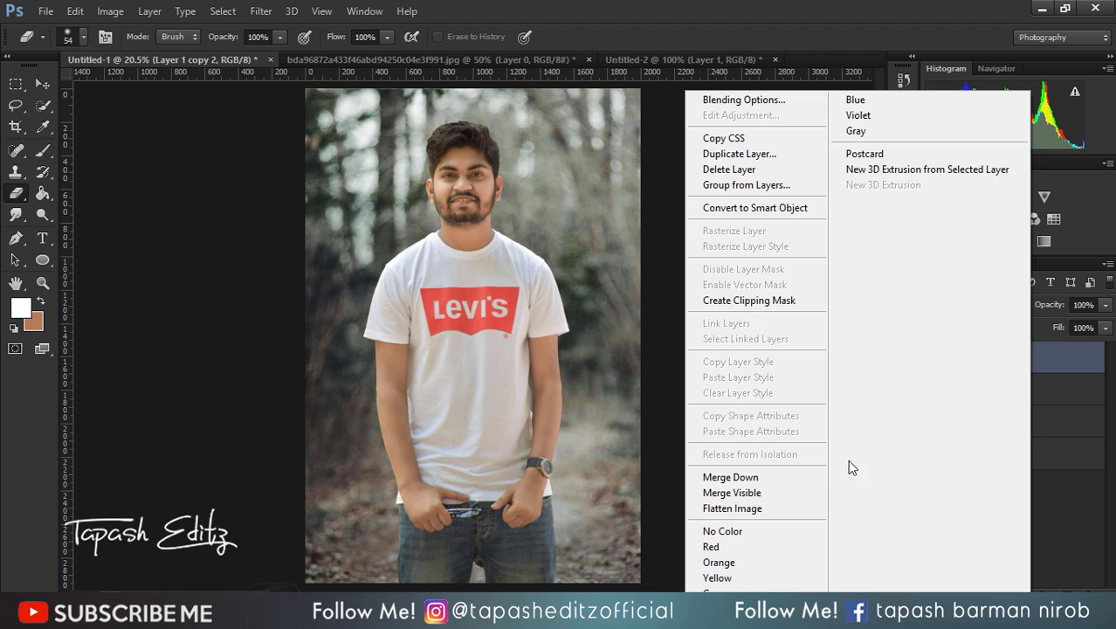
pyautogui.click(794, 478)
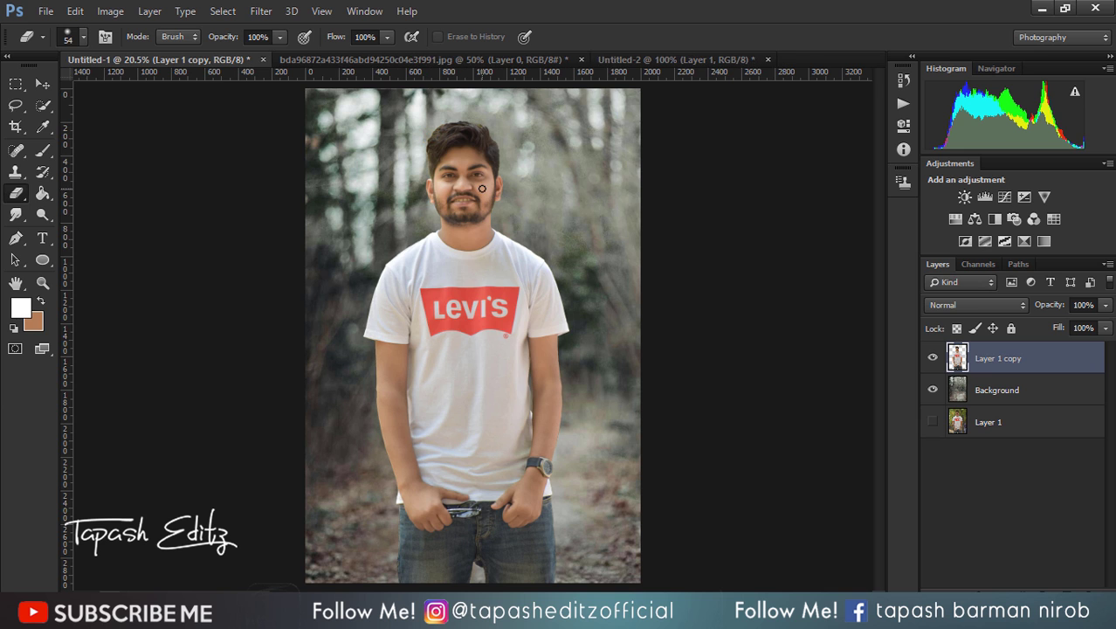
pyautogui.scroll(-2, 481, 187)
pyautogui.scroll(3, 482, 187)
pyautogui.scroll(4, 481, 187)
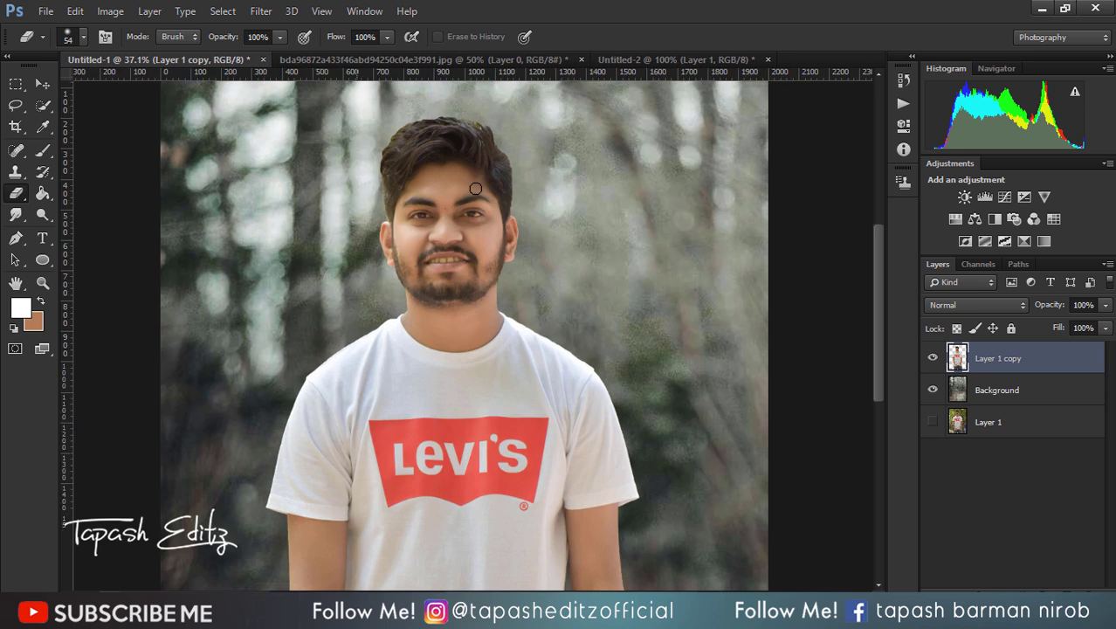
pyautogui.scroll(4, 478, 188)
pyautogui.scroll(3, 475, 189)
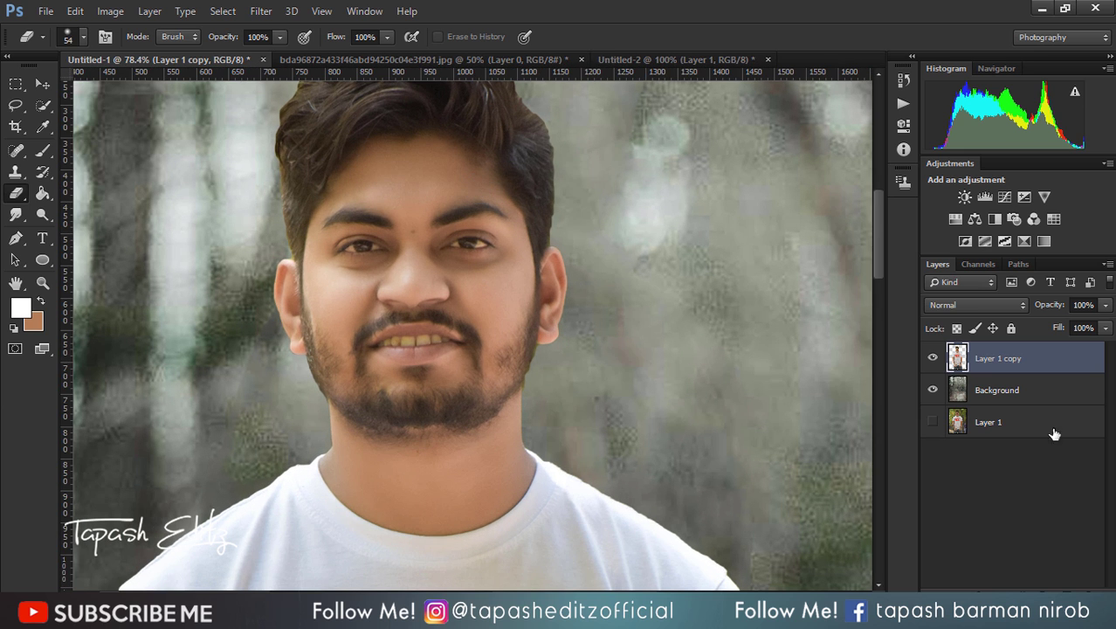
# - Create Layer 2, switch to the Brush tool, and lower the layer opacity to 71%
pyautogui.click(1047, 576)
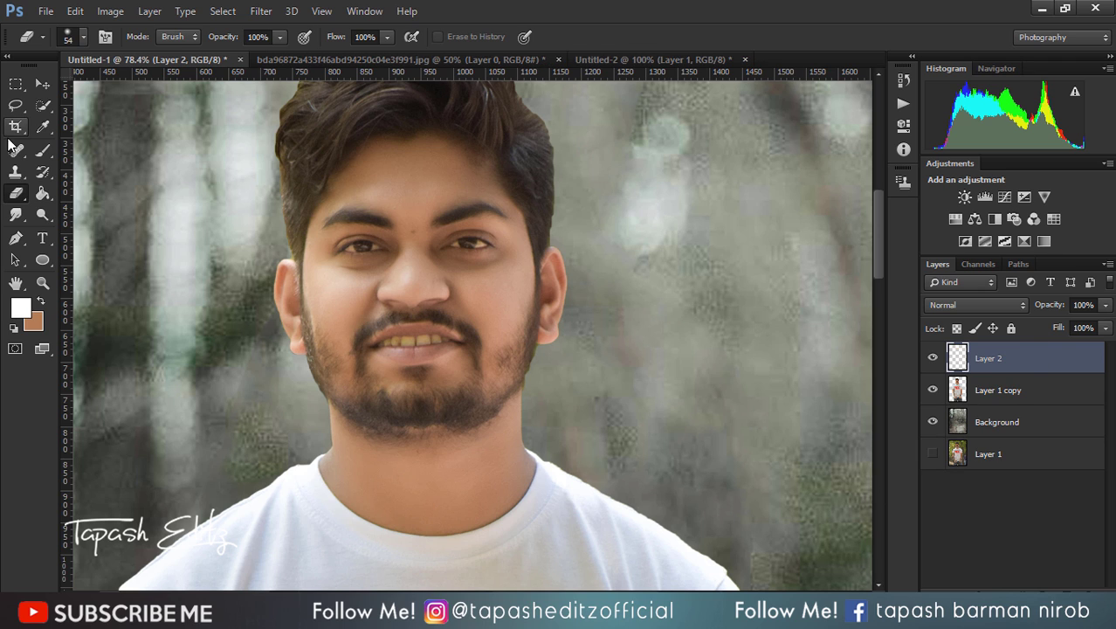
pyautogui.click(43, 150)
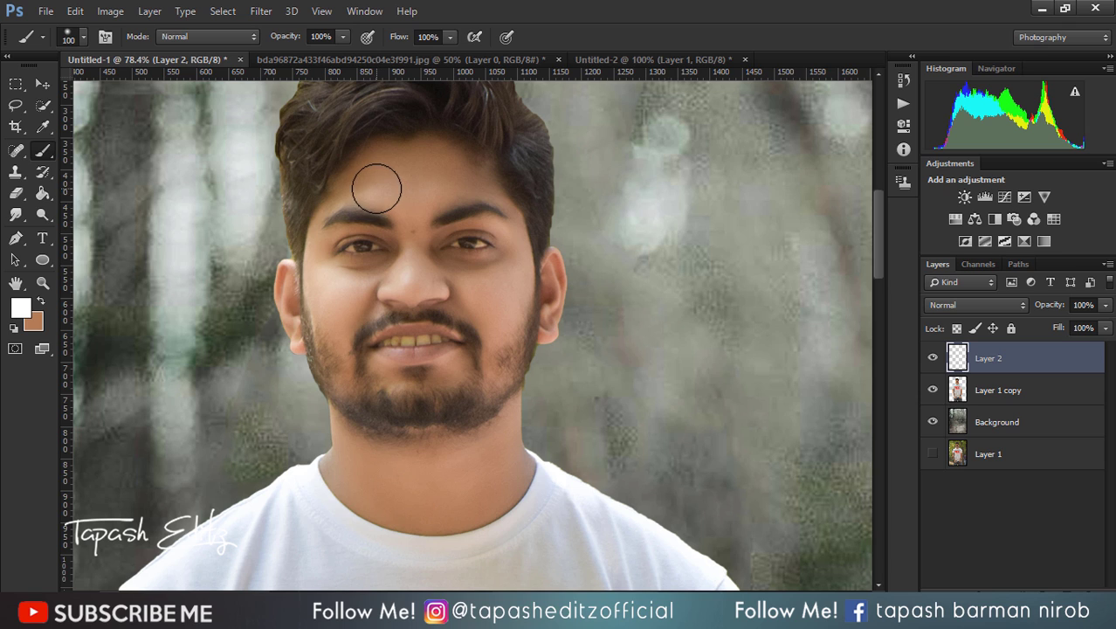
pyautogui.click(1105, 305)
pyautogui.moveTo(1102, 323); pyautogui.dragTo(1080, 323)
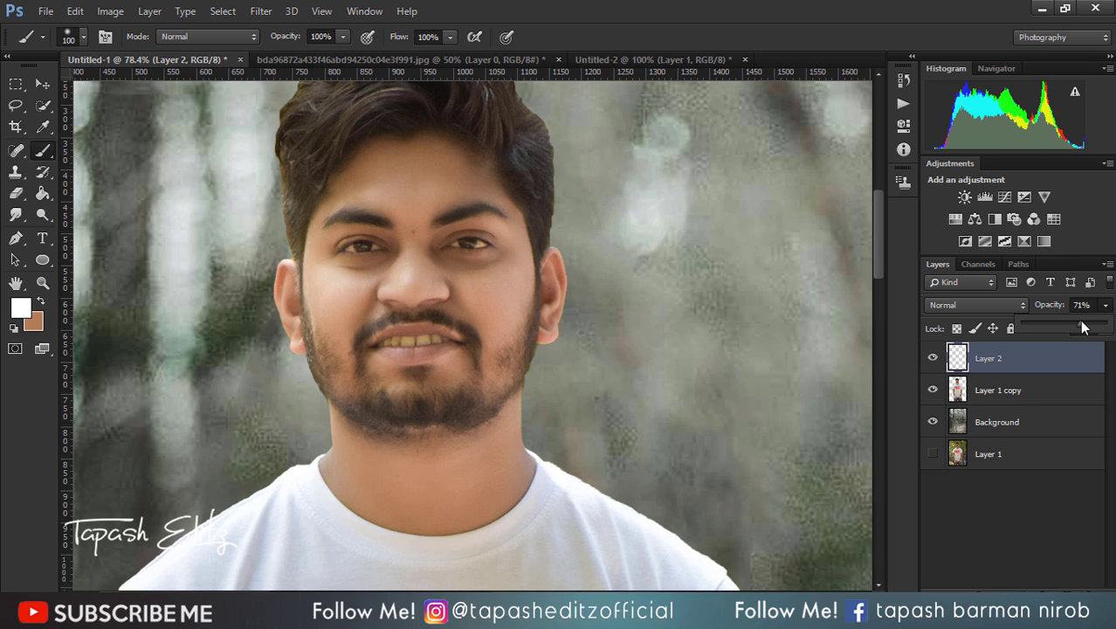
# - At 61% opacity, sample skin tones and paint over the forehead and under the left eye
pyautogui.keyDown('alt'); pyautogui.click(377, 186); pyautogui.keyUp('alt')
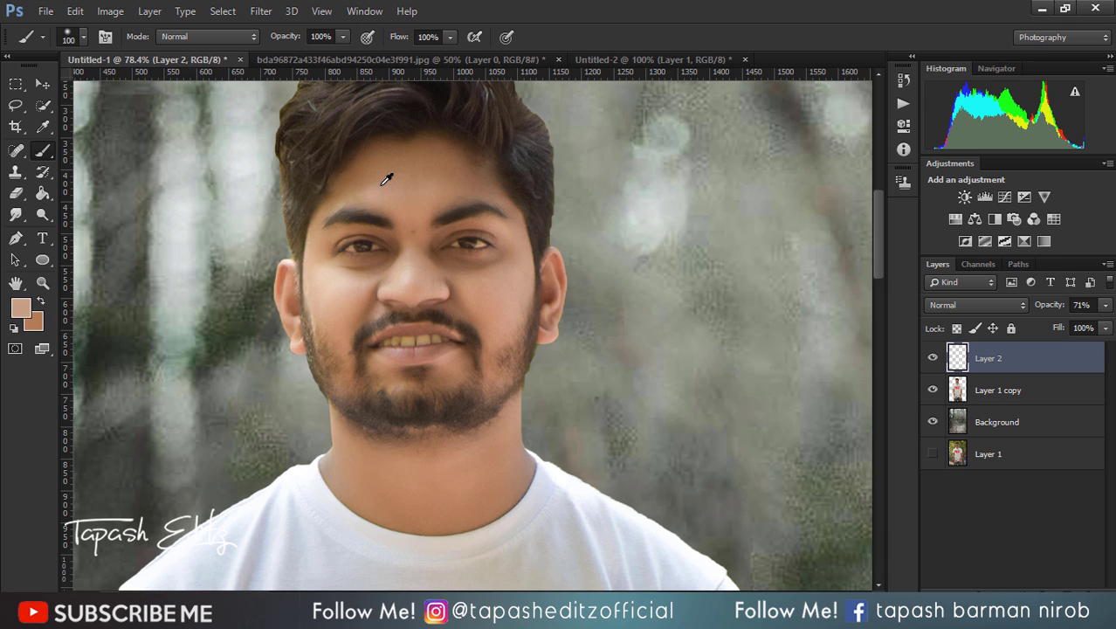
pyautogui.moveTo(376, 192)
pyautogui.mouseDown()
pyautogui.moveTo(439, 166)
pyautogui.moveTo(404, 167)
pyautogui.mouseUp()
pyautogui.click(1105, 307)
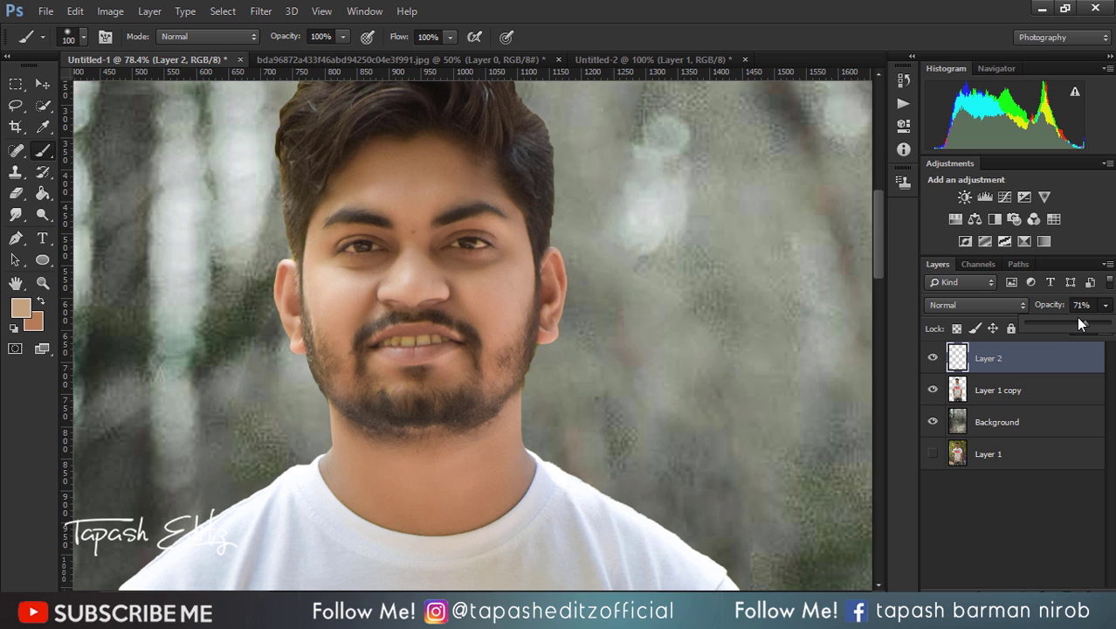
pyautogui.keyDown('alt'); pyautogui.click(375, 179); pyautogui.keyUp('alt')
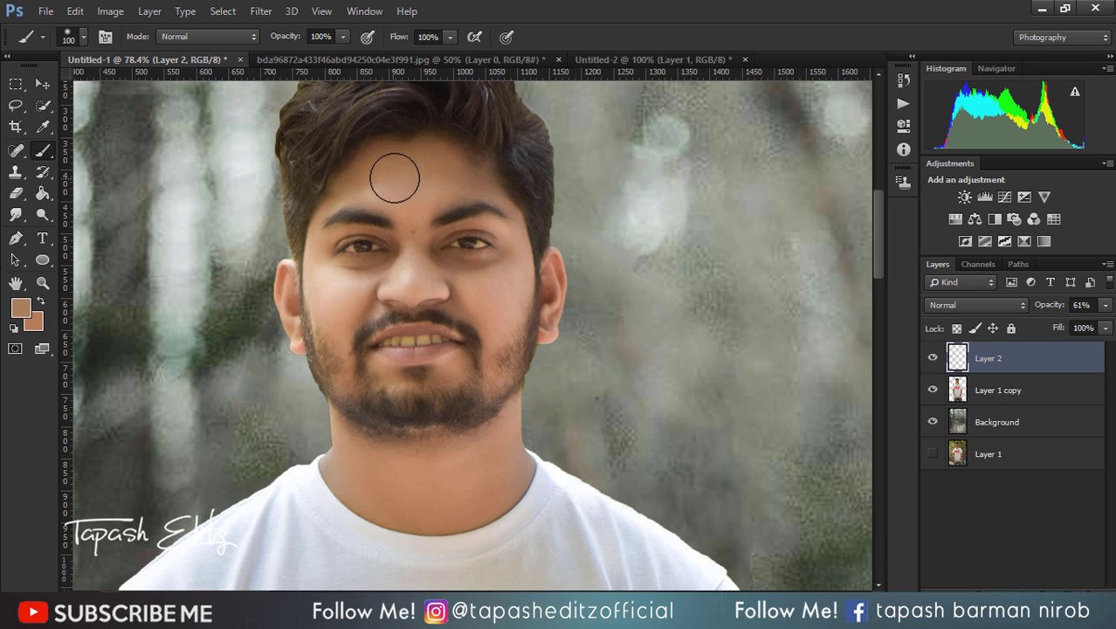
pyautogui.keyDown('alt'); pyautogui.click(468, 175); pyautogui.keyUp('alt')
pyautogui.press('[')
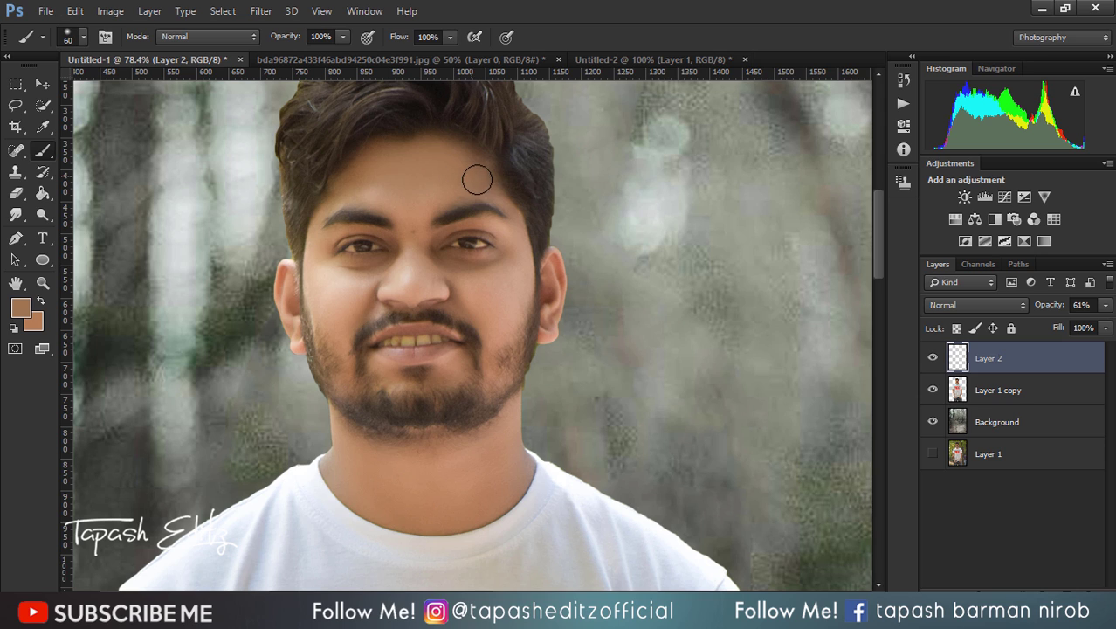
pyautogui.keyDown('alt'); pyautogui.click(489, 288); pyautogui.keyUp('alt')
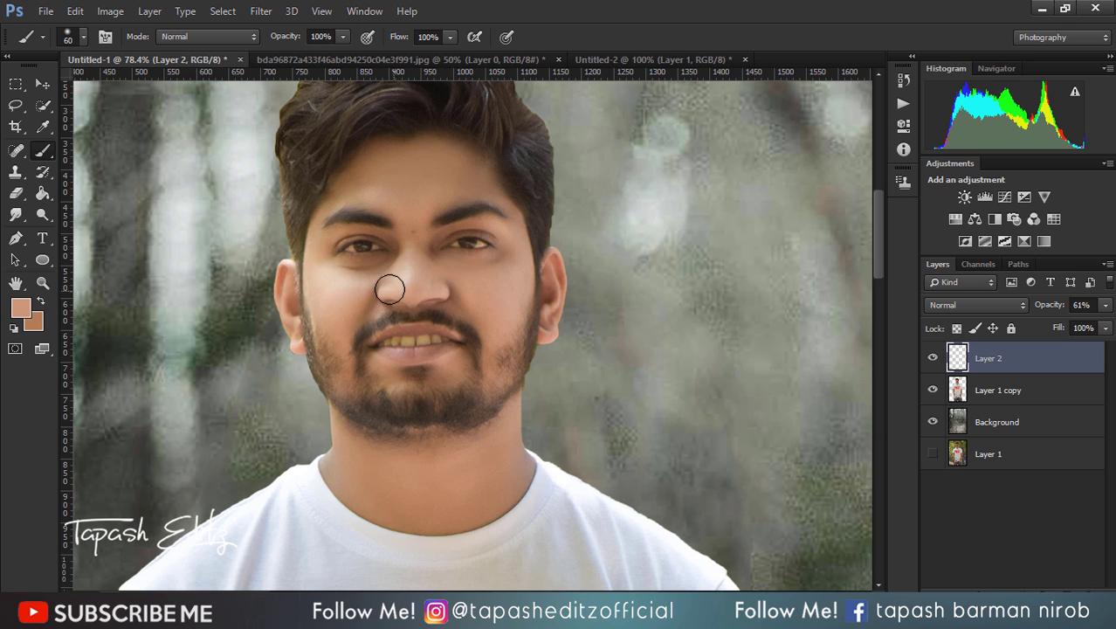
pyautogui.keyDown('alt'); pyautogui.click(353, 277); pyautogui.keyUp('alt')
pyautogui.moveTo(380, 269)
pyautogui.mouseDown()
pyautogui.moveTo(341, 269)
pyautogui.moveTo(354, 275)
pyautogui.mouseUp()
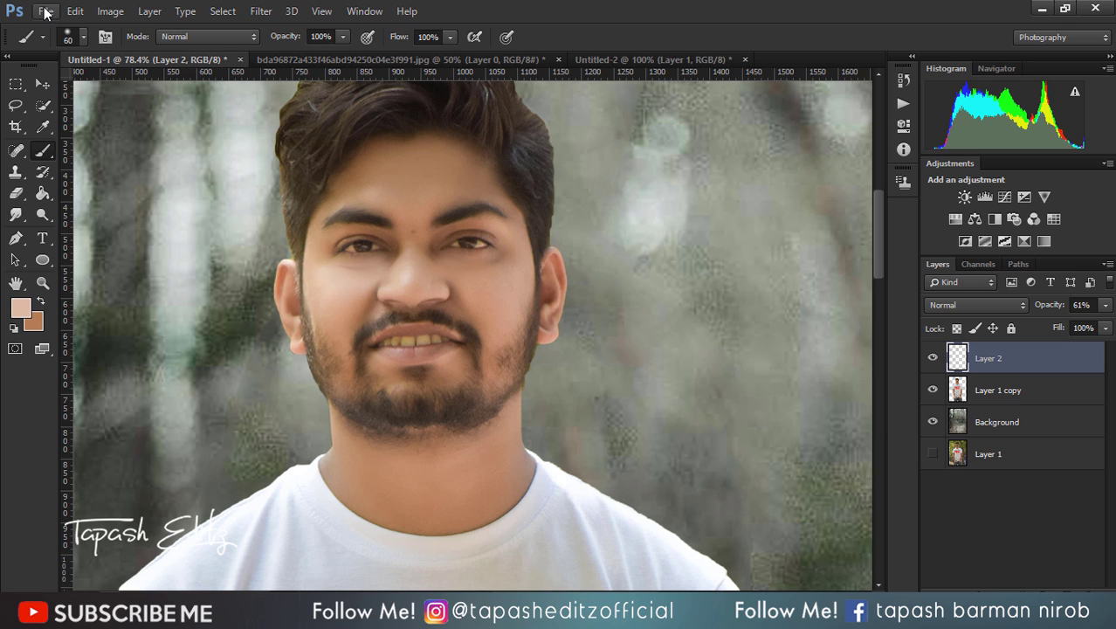
# - Step back four brush strokes, shrink the brush, and sample a darker cheek tone
pyautogui.click(75, 11)
pyautogui.click(109, 42)
pyautogui.click(75, 10)
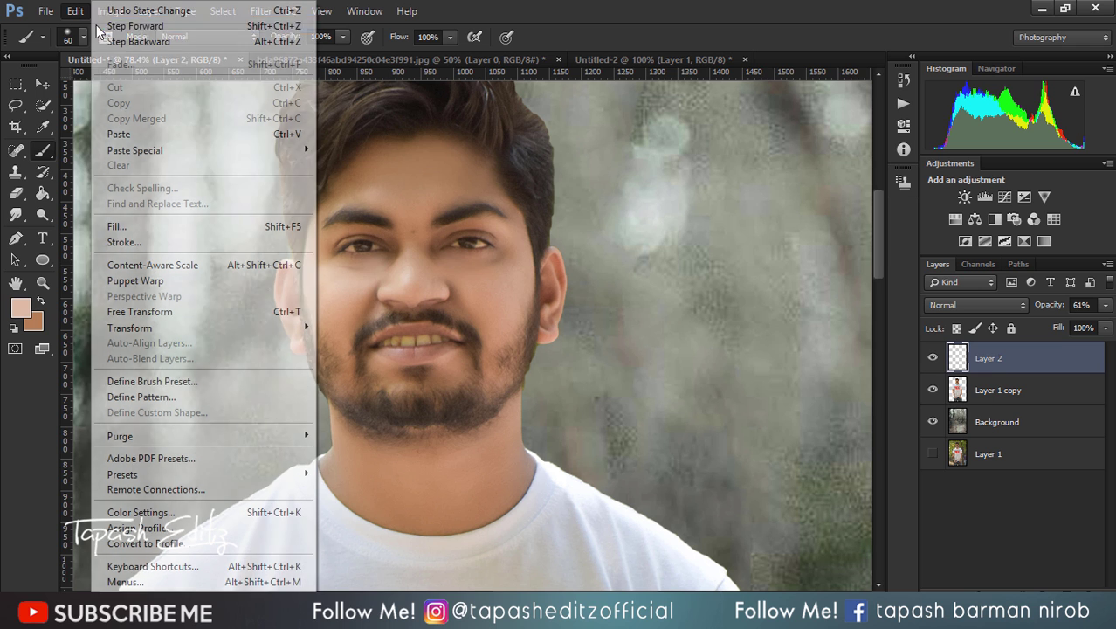
pyautogui.click(111, 41)
pyautogui.click(75, 11)
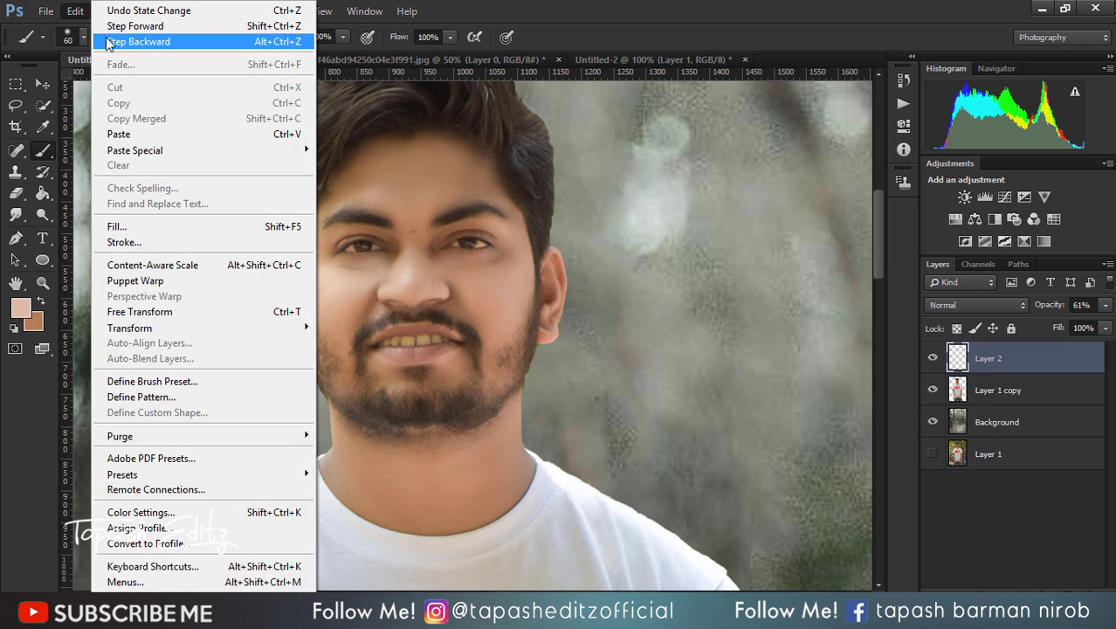
pyautogui.click(111, 42)
pyautogui.click(75, 10)
pyautogui.click(111, 41)
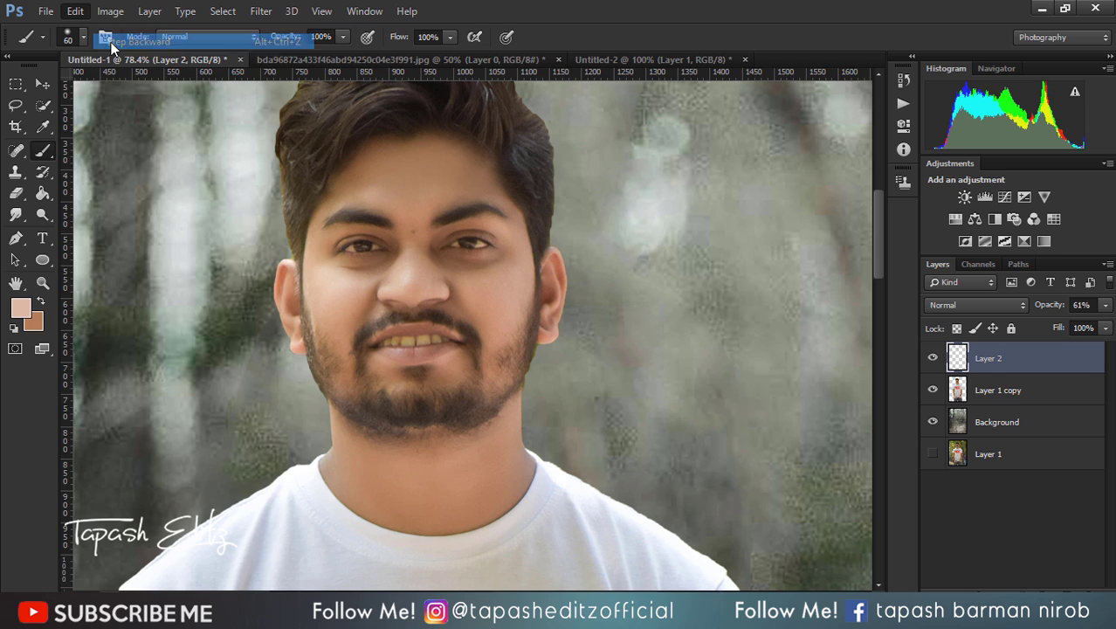
pyautogui.press('[')
pyautogui.press('[')
pyautogui.press('[')
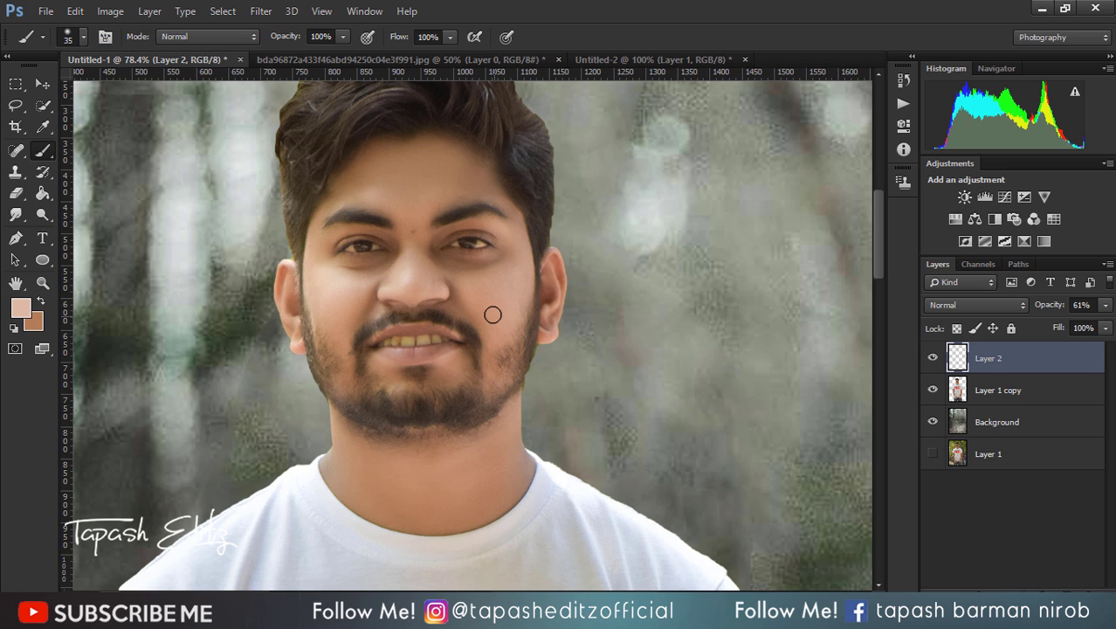
pyautogui.keyDown('alt'); pyautogui.click(487, 304); pyautogui.keyUp('alt')
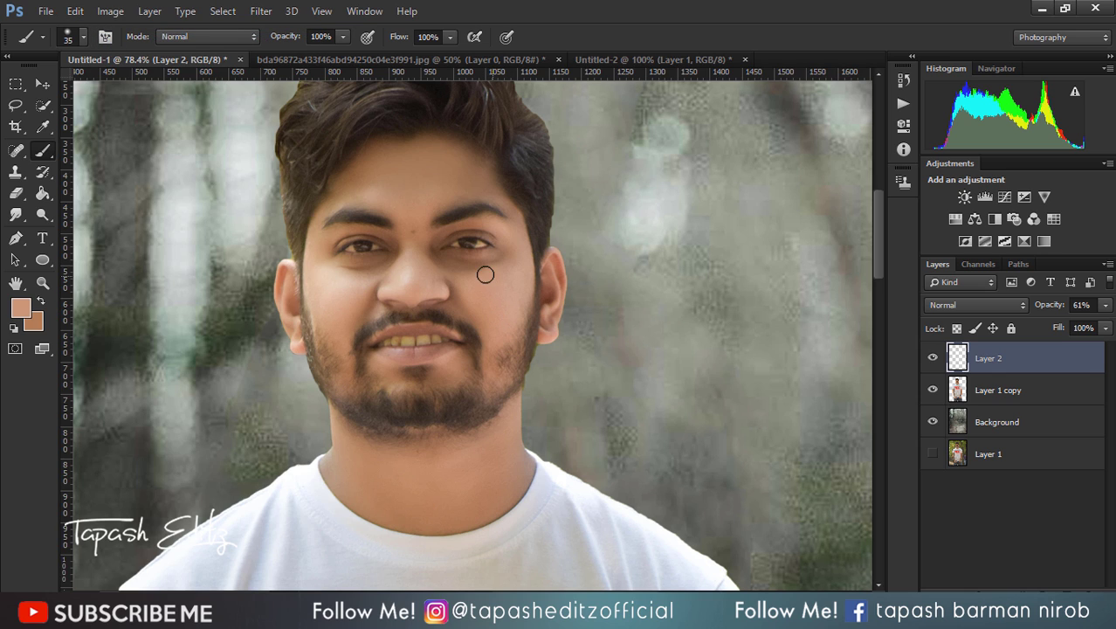
# - Darken a small cheek patch, then add a new Layer 3 at 28% opacity
pyautogui.moveTo(461, 272); pyautogui.dragTo(494, 271)
pyautogui.click(1072, 590)
pyautogui.click(1106, 306)
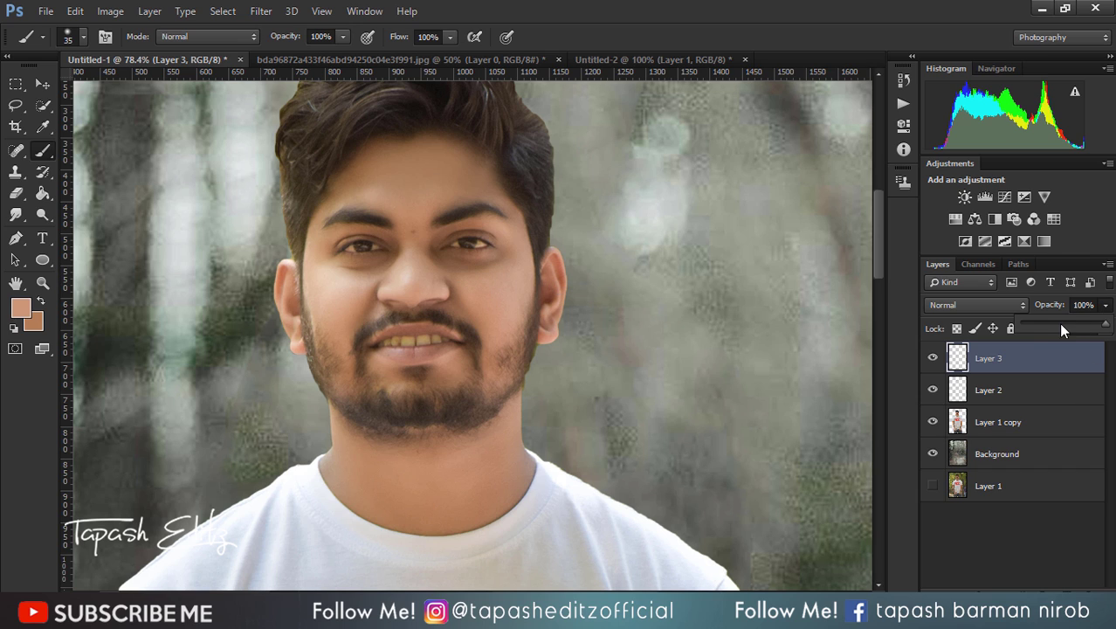
pyautogui.click(500, 272)
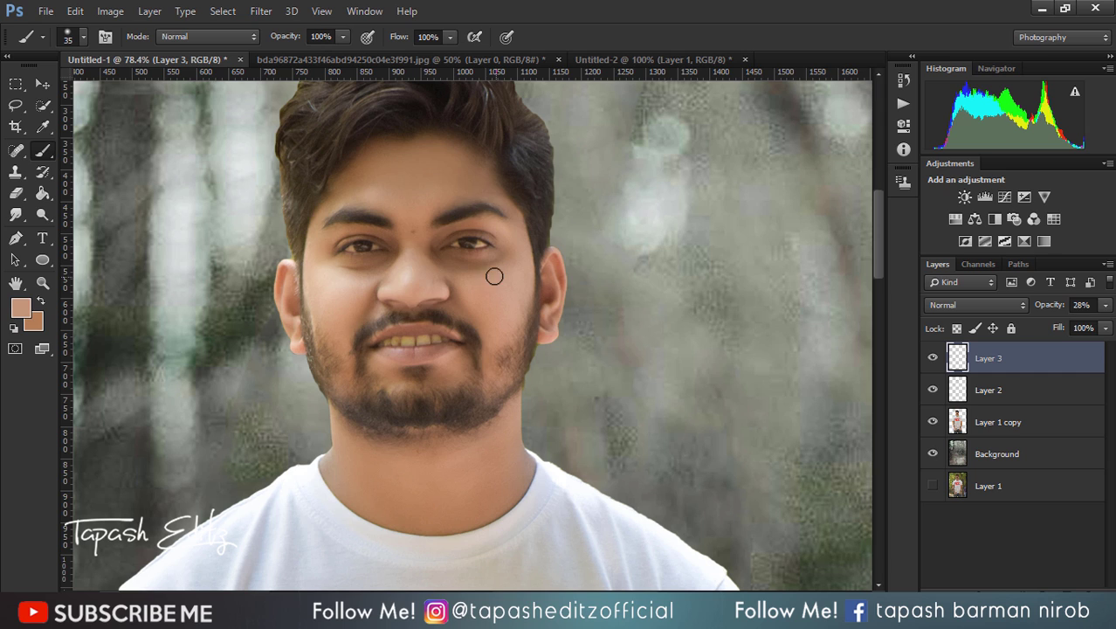
# - Sample several skin tones across the face and zoom out to view the photo
pyautogui.keyDown('alt'); pyautogui.click(338, 277); pyautogui.keyUp('alt')
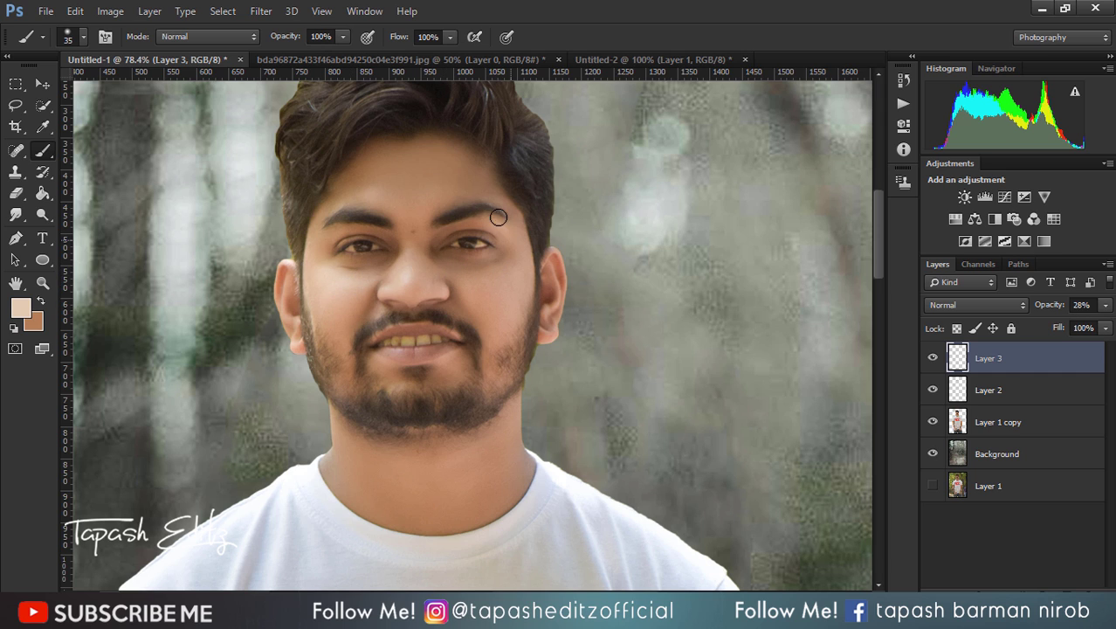
pyautogui.keyDown('alt'); pyautogui.click(469, 173); pyautogui.keyUp('alt')
pyautogui.keyDown('alt'); pyautogui.click(515, 223); pyautogui.keyUp('alt')
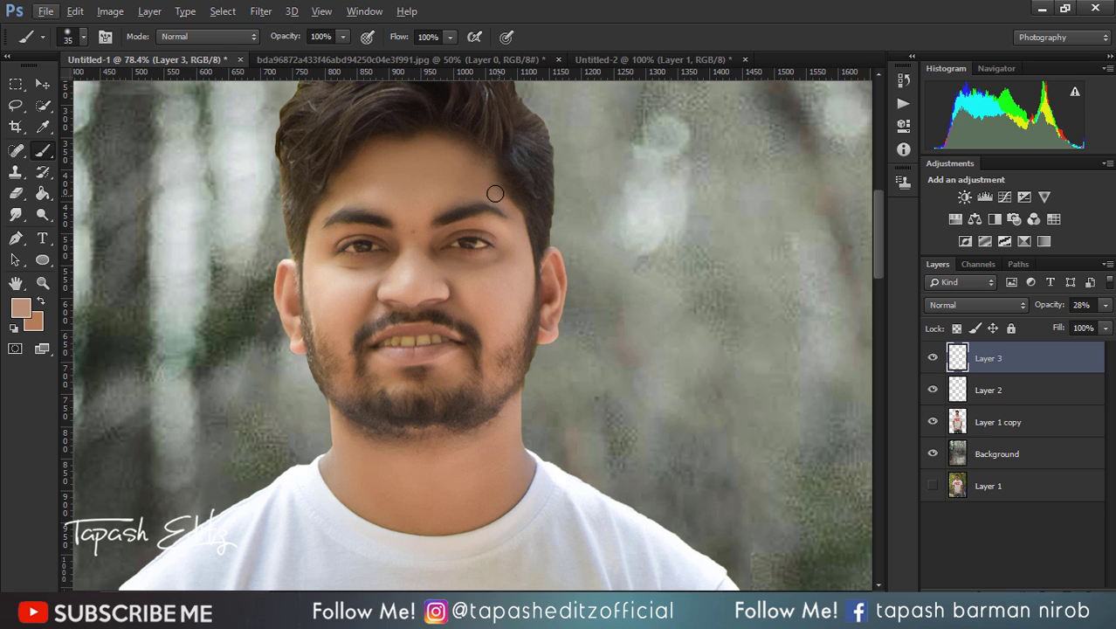
pyautogui.keyDown('alt'); pyautogui.click(466, 172); pyautogui.keyUp('alt')
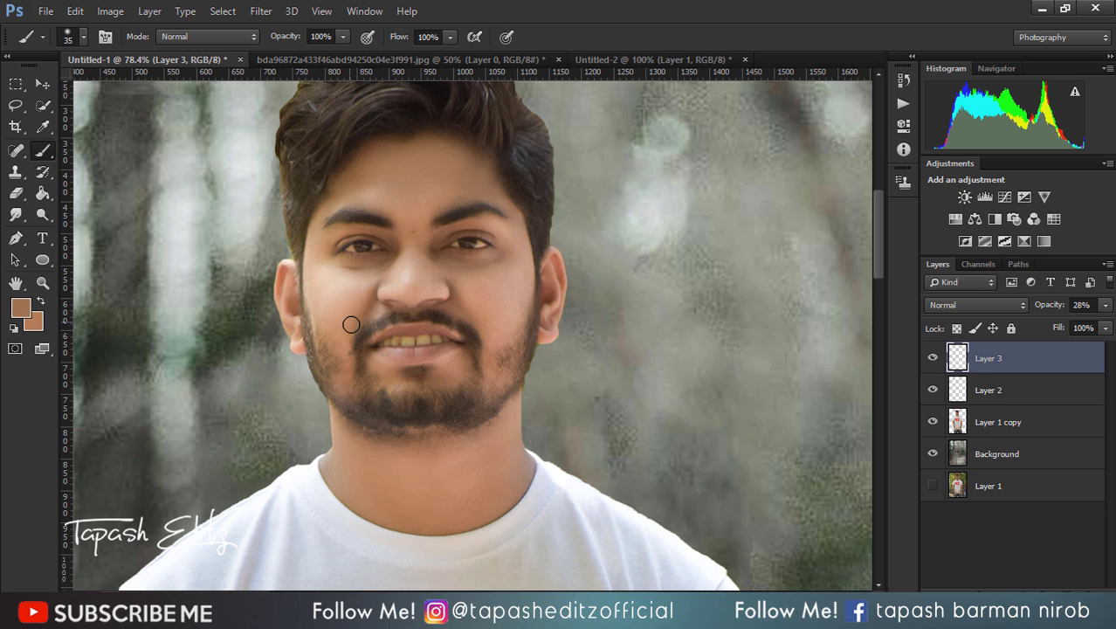
pyautogui.scroll(-3, 351, 324)
pyautogui.scroll(-3, 375, 332)
pyautogui.scroll(-3, 411, 341)
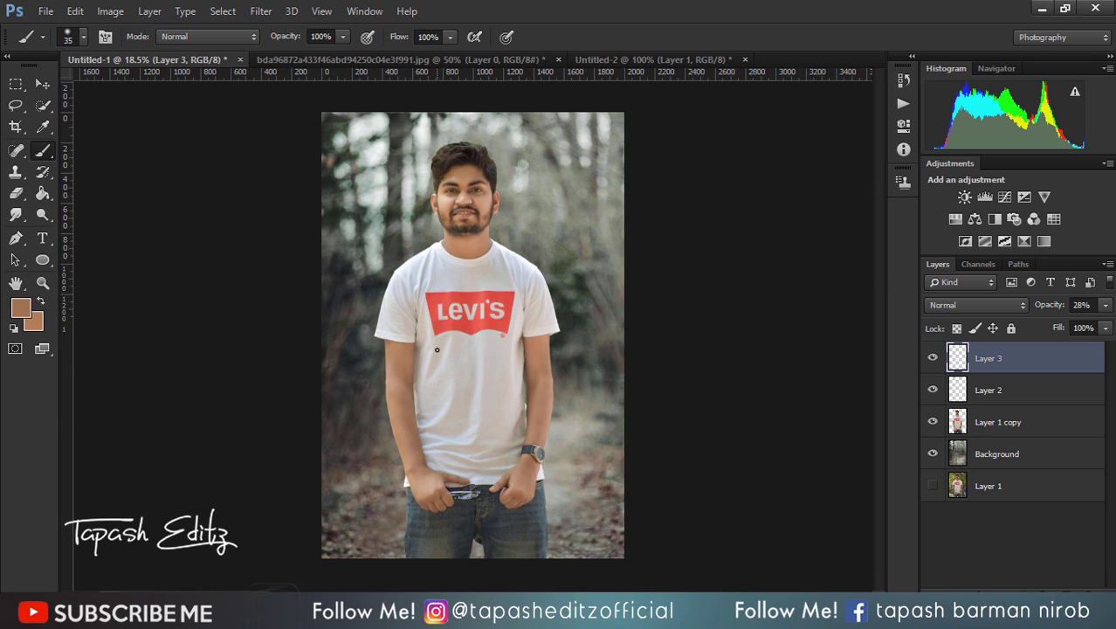
pyautogui.scroll(1, 437, 349)
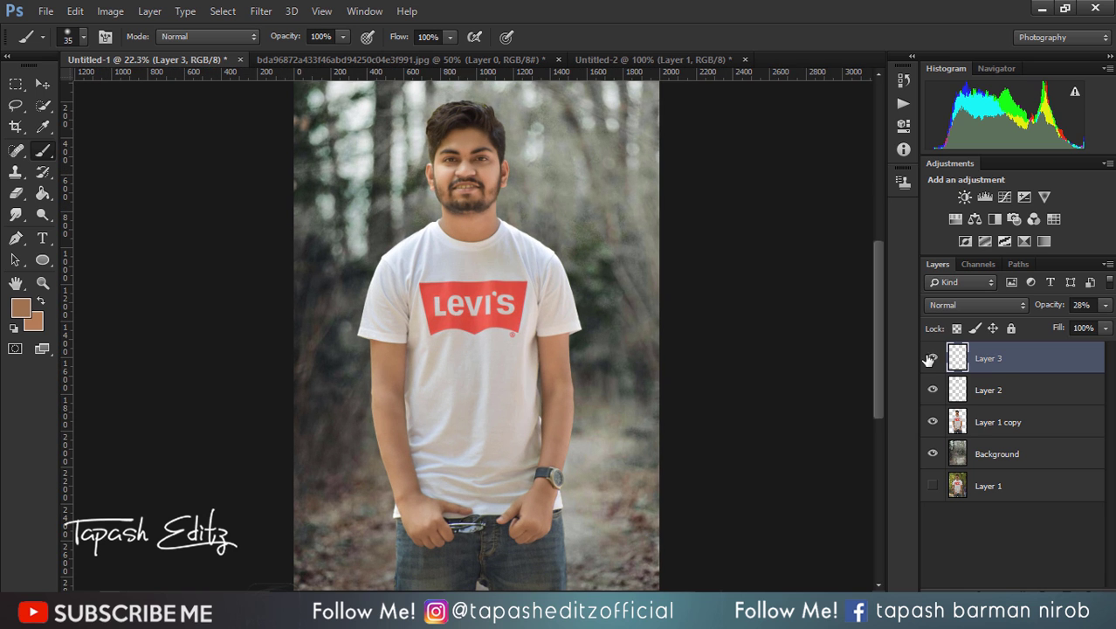
# - Merge Layer 3 into Layer 2, then Layer 2 into Layer 1 copy
pyautogui.rightClick(1016, 367)
pyautogui.click(797, 473)
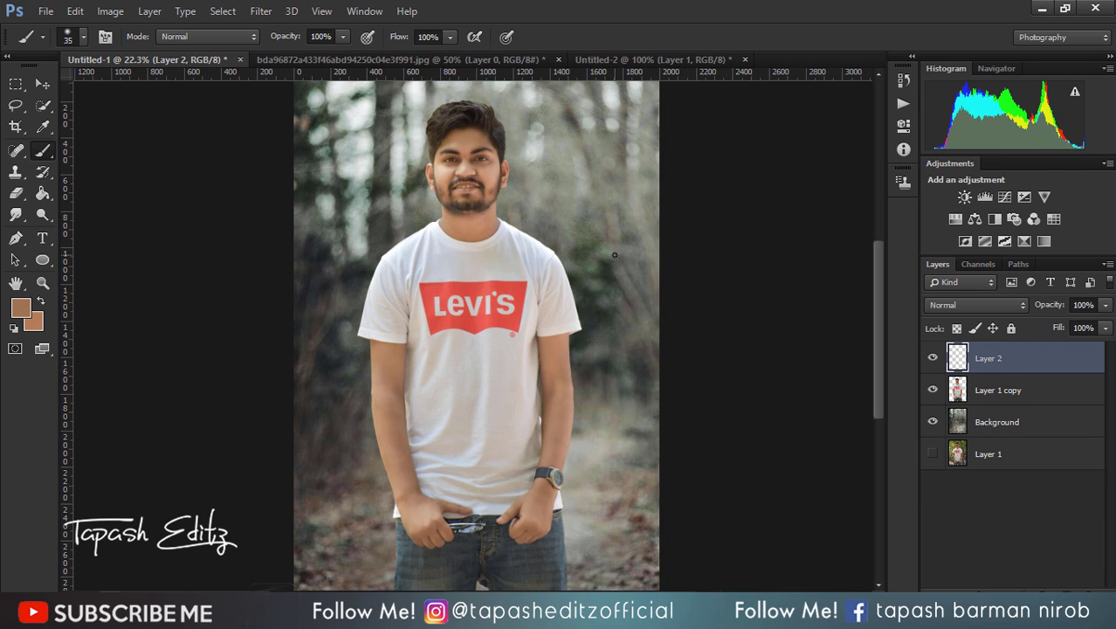
pyautogui.scroll(1, 449, 87)
pyautogui.scroll(5, 449, 87)
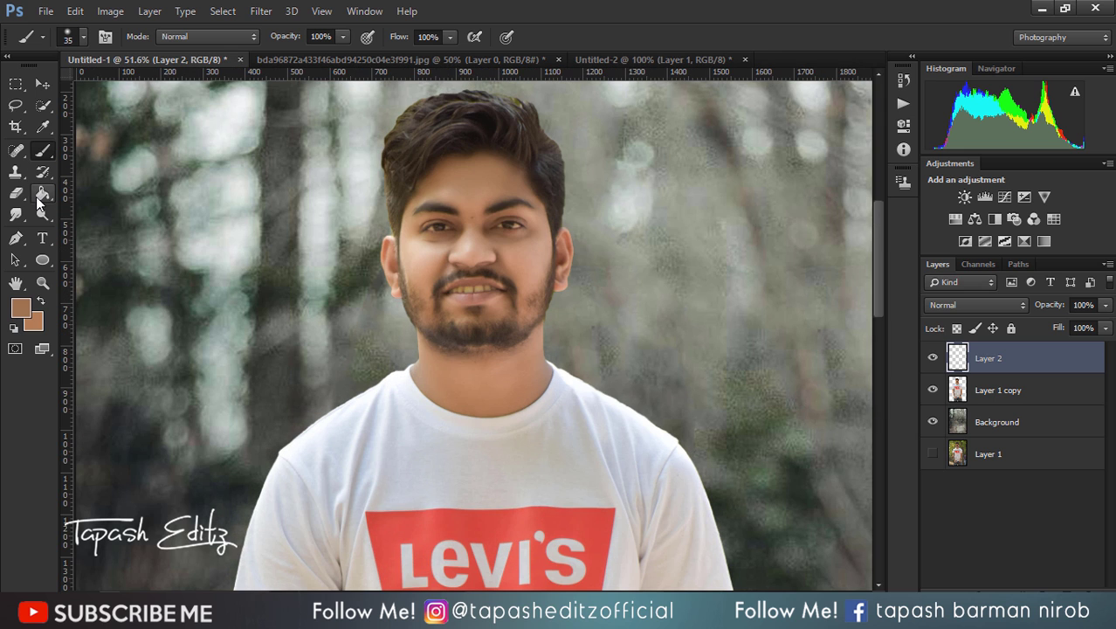
pyautogui.rightClick(1003, 360)
pyautogui.click(699, 474)
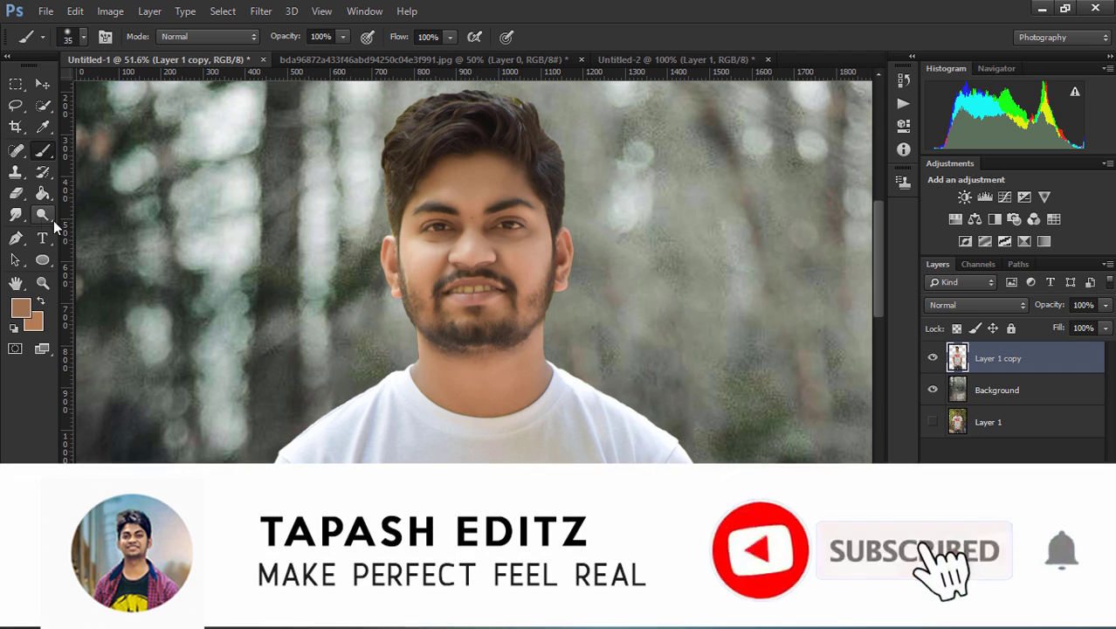
# - Set up the smudge brush at 26% strength and size 70, then zoom to fit the image
pyautogui.click(16, 214)
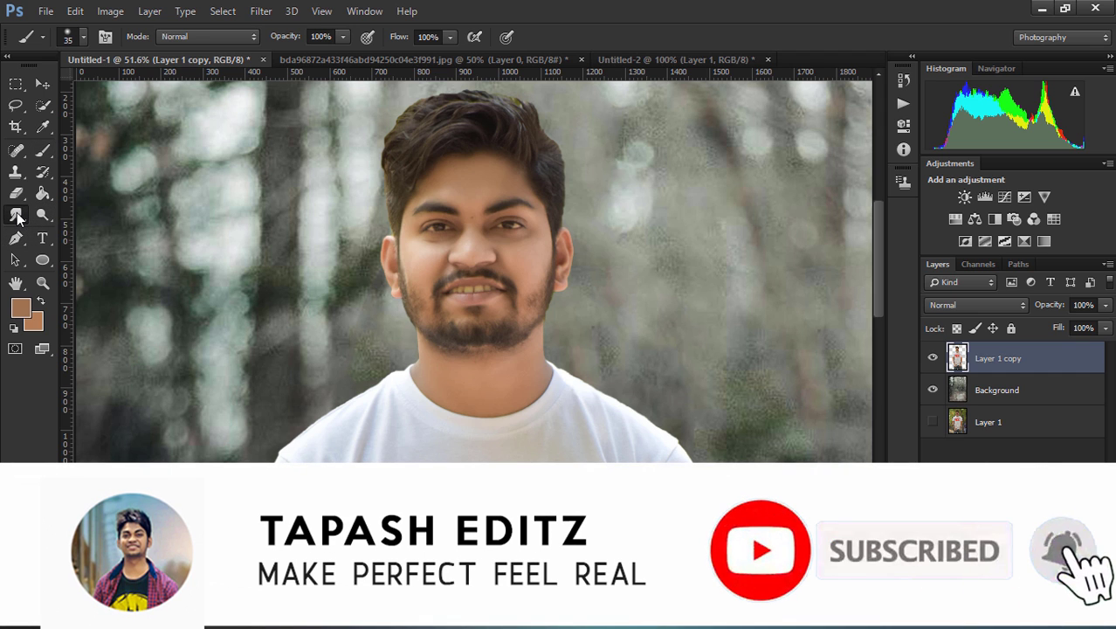
pyautogui.click(62, 33)
pyautogui.scroll(-5, 206, 278)
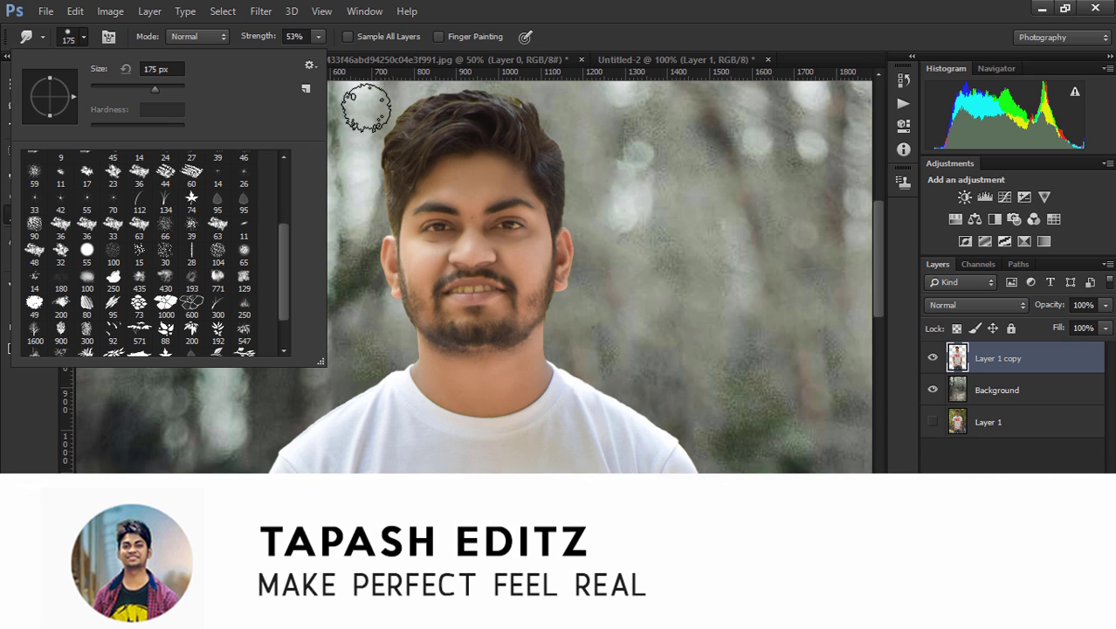
pyautogui.press('Return')
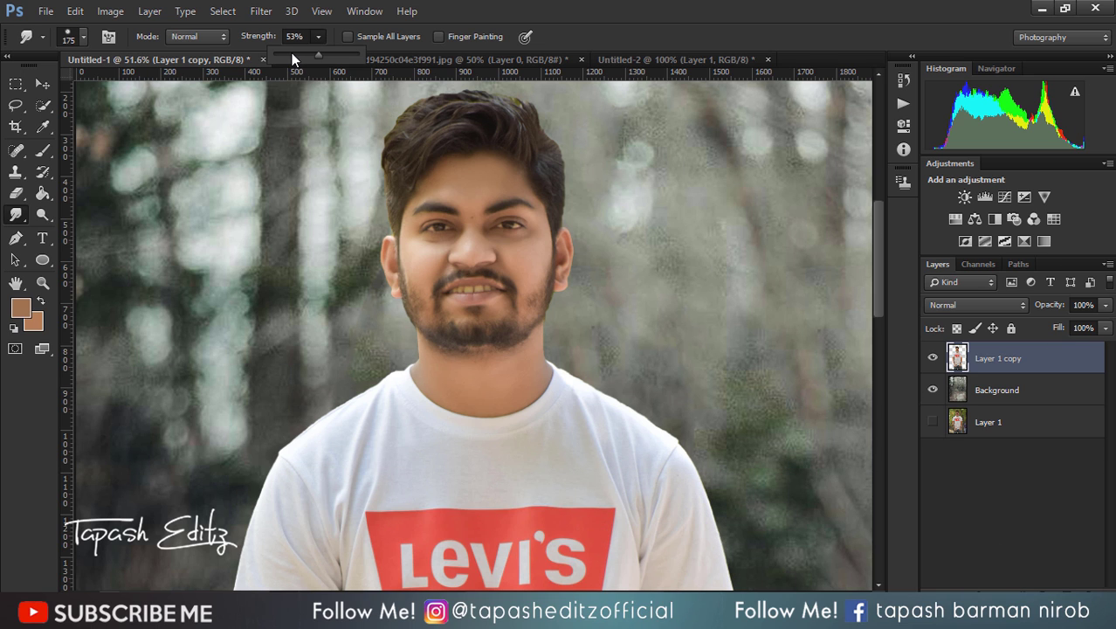
pyautogui.press('2')
pyautogui.press('6')
pyautogui.press('[')
pyautogui.press('[')
pyautogui.press('[')
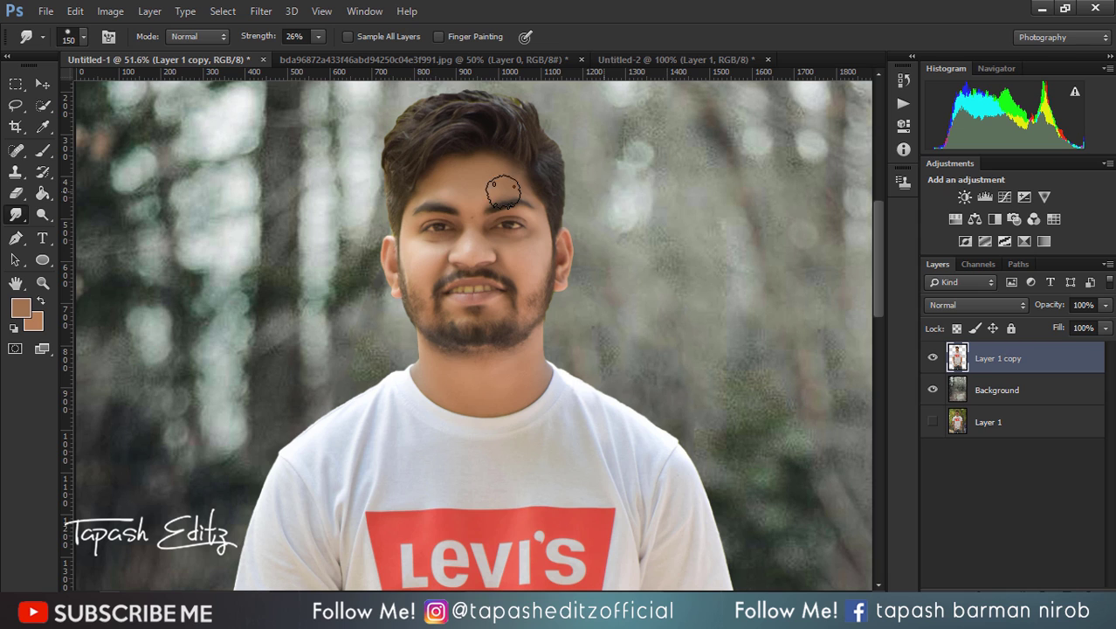
pyautogui.press('[')
pyautogui.press('[')
pyautogui.press('[')
pyautogui.scroll(2, 524, 370)
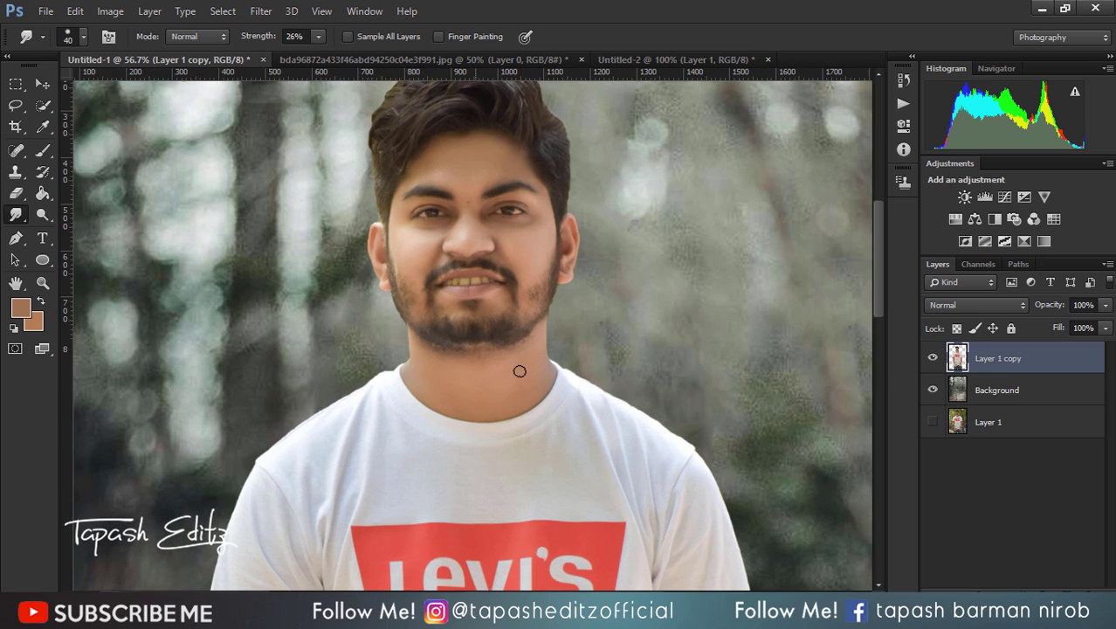
pyautogui.scroll(2, 525, 210)
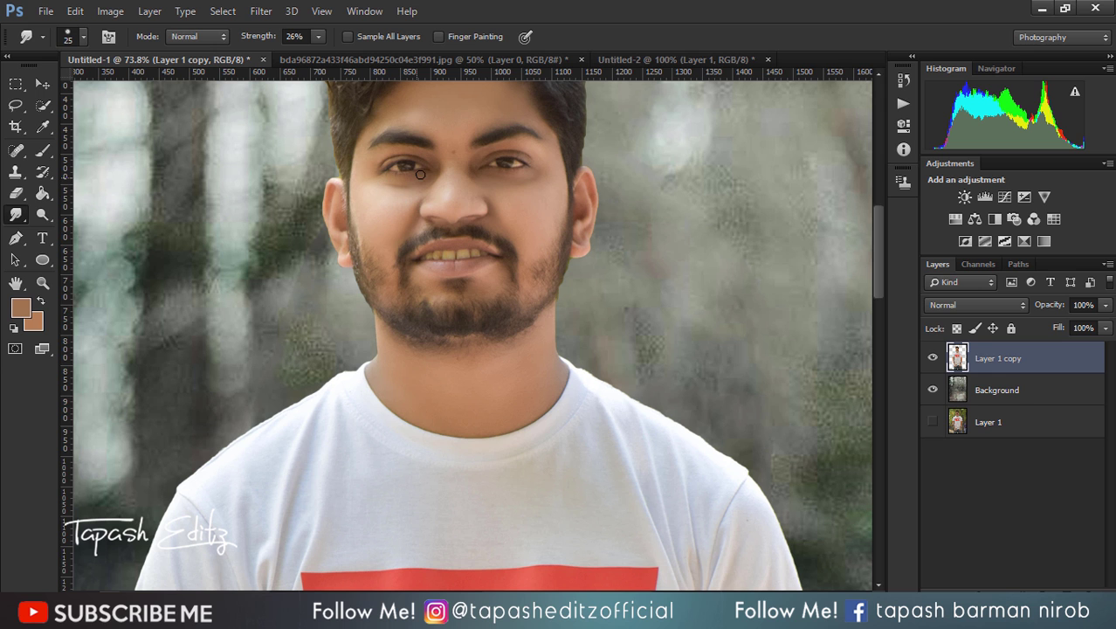
pyautogui.scroll(-2, 440, 183)
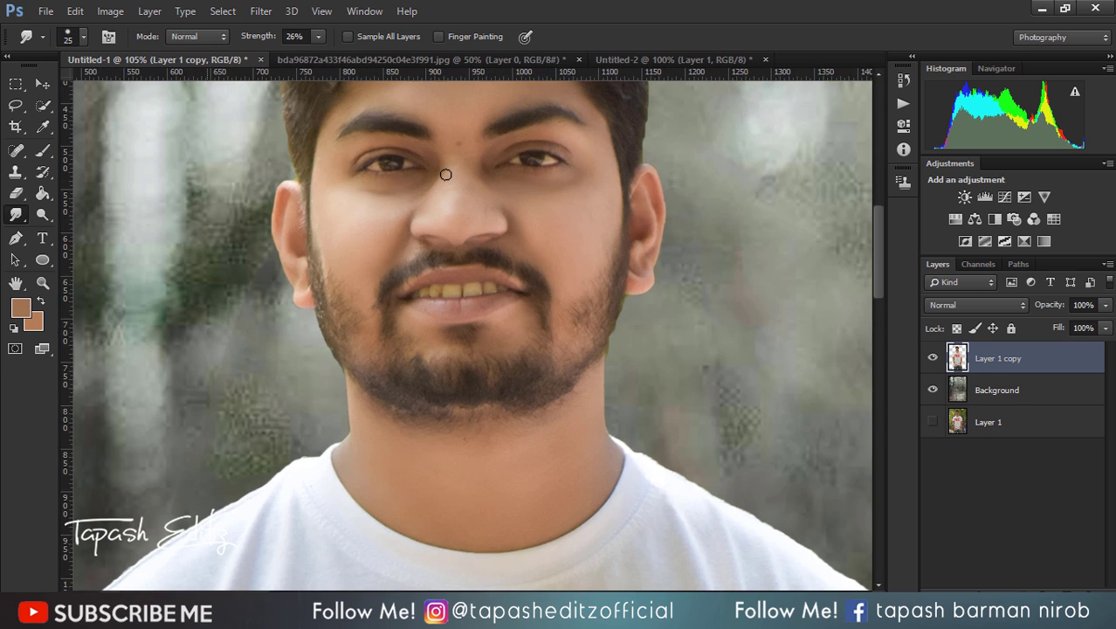
pyautogui.scroll(-3, 441, 179)
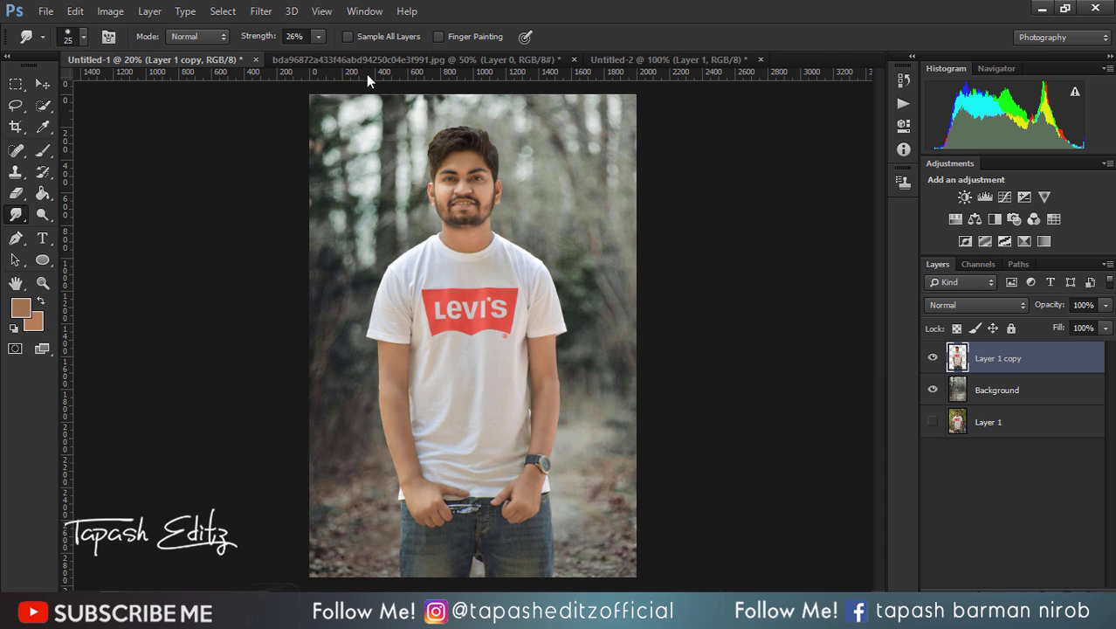
# - In Untitled-2, quick-select the spiky hair including its tips, and mask Layer 1 to it
pyautogui.click(640, 61)
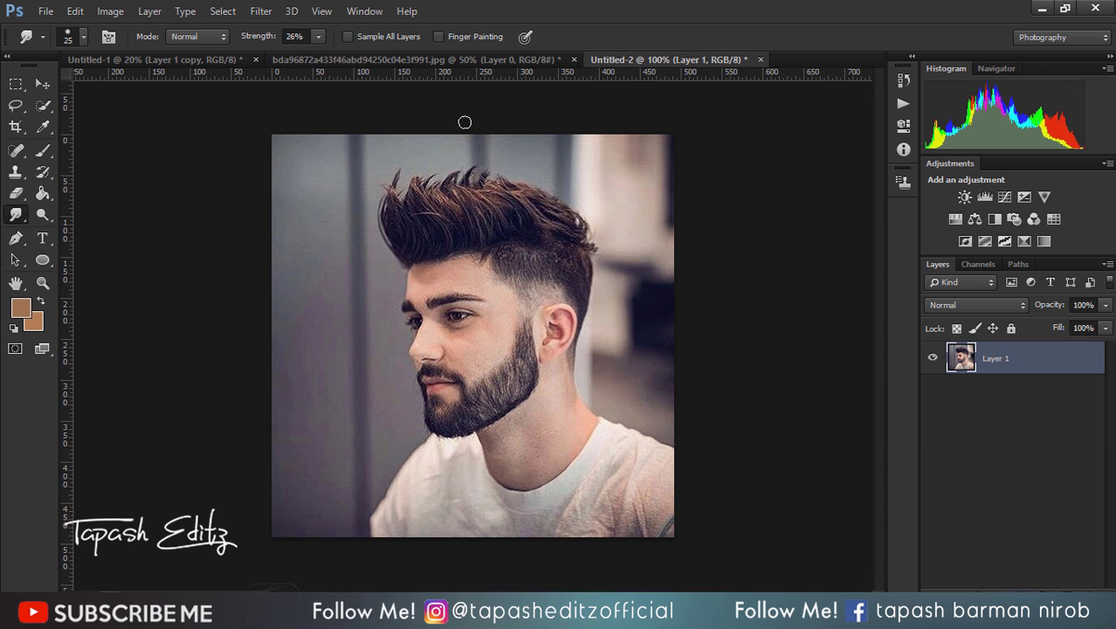
pyautogui.click(48, 107)
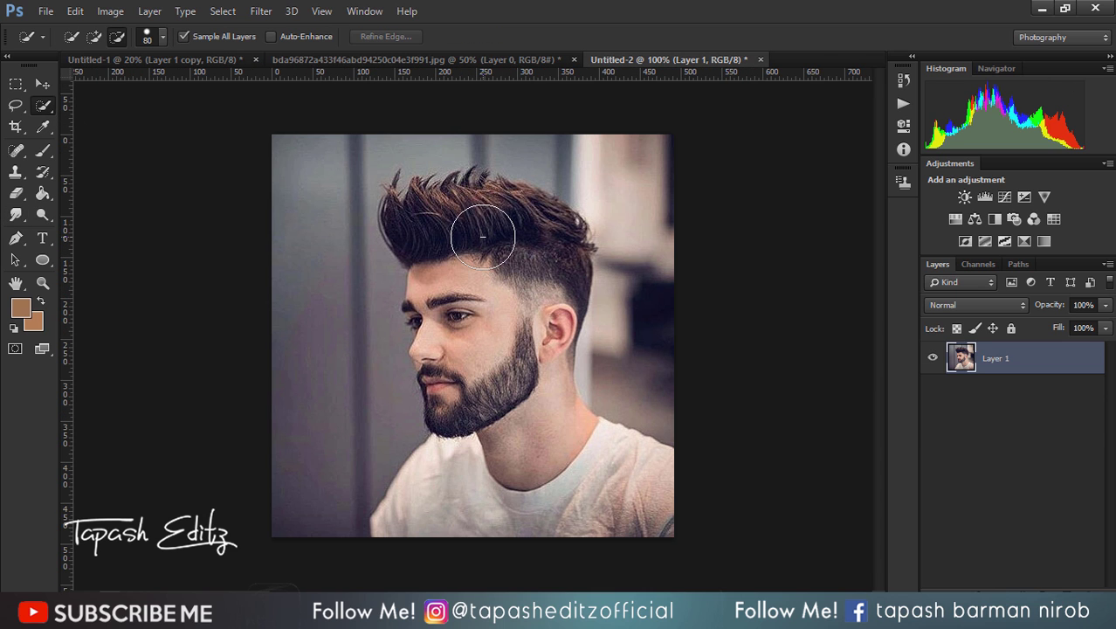
pyautogui.press('[')
pyautogui.press('[')
pyautogui.press('[')
pyautogui.moveTo(424, 218); pyautogui.dragTo(461, 207)
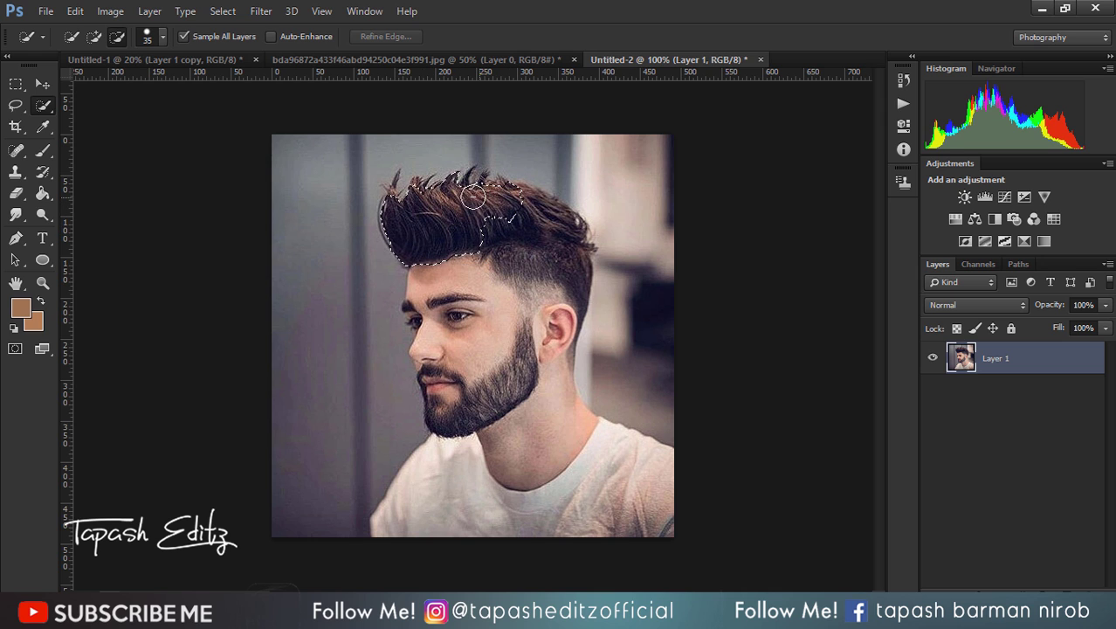
pyautogui.moveTo(461, 207); pyautogui.dragTo(511, 205)
pyautogui.press('[')
pyautogui.press('[')
pyautogui.press('[')
pyautogui.press('[')
pyautogui.moveTo(394, 185); pyautogui.dragTo(420, 190)
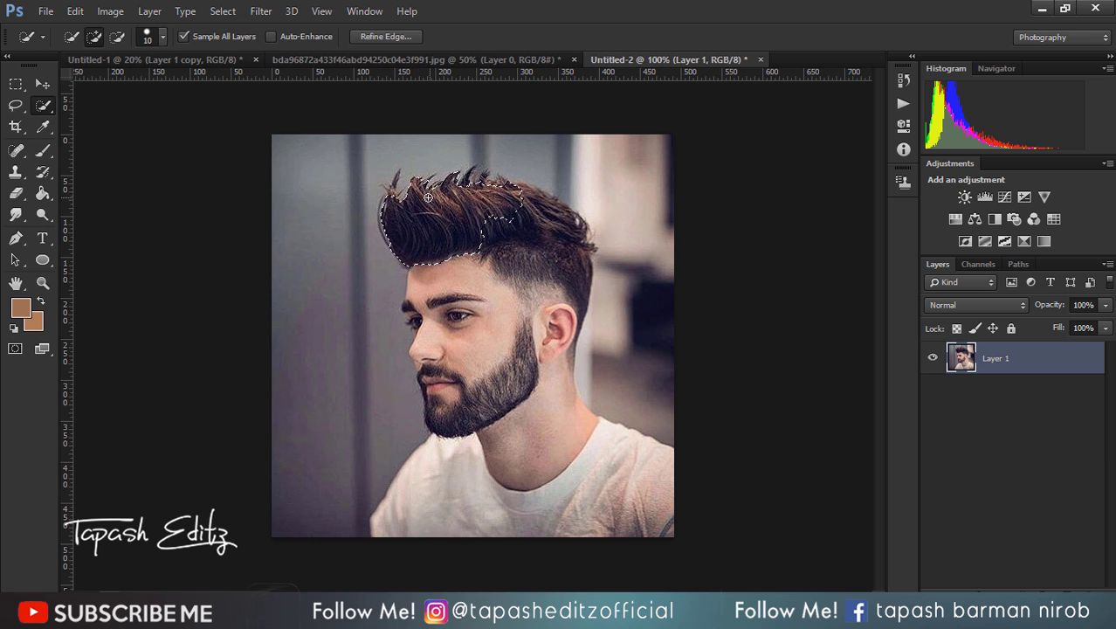
pyautogui.moveTo(428, 197); pyautogui.dragTo(457, 203)
pyautogui.moveTo(516, 222); pyautogui.dragTo(509, 249)
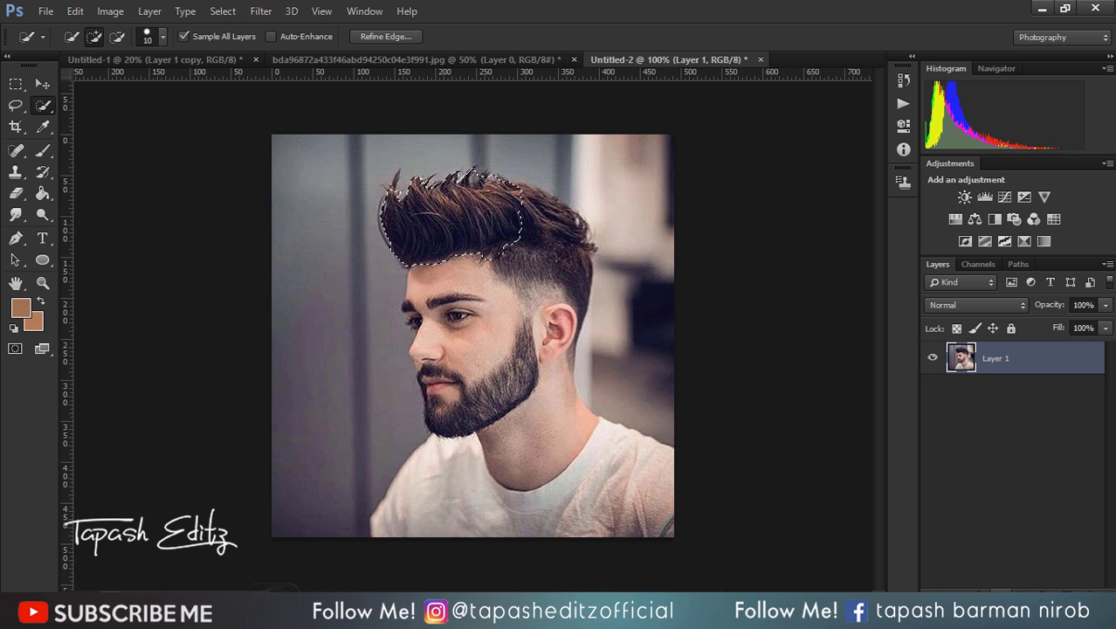
pyautogui.click(995, 603)
# - Refine the hair mask by brushing the tips, with Contrast 21 and adjusted Shift Edge
pyautogui.rightClick(1006, 351)
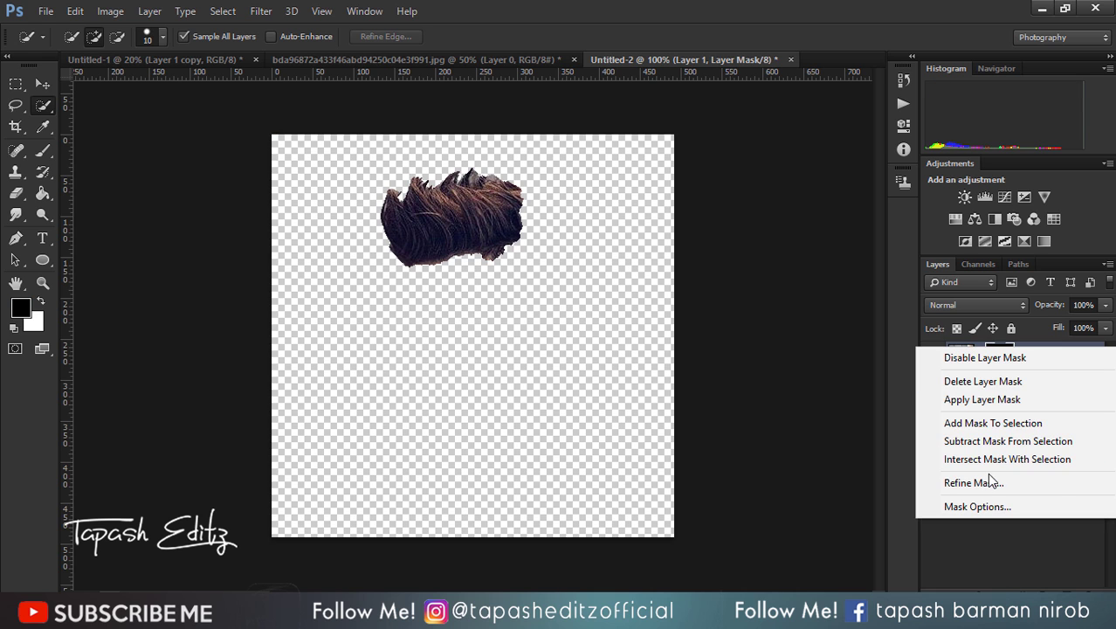
pyautogui.click(960, 478)
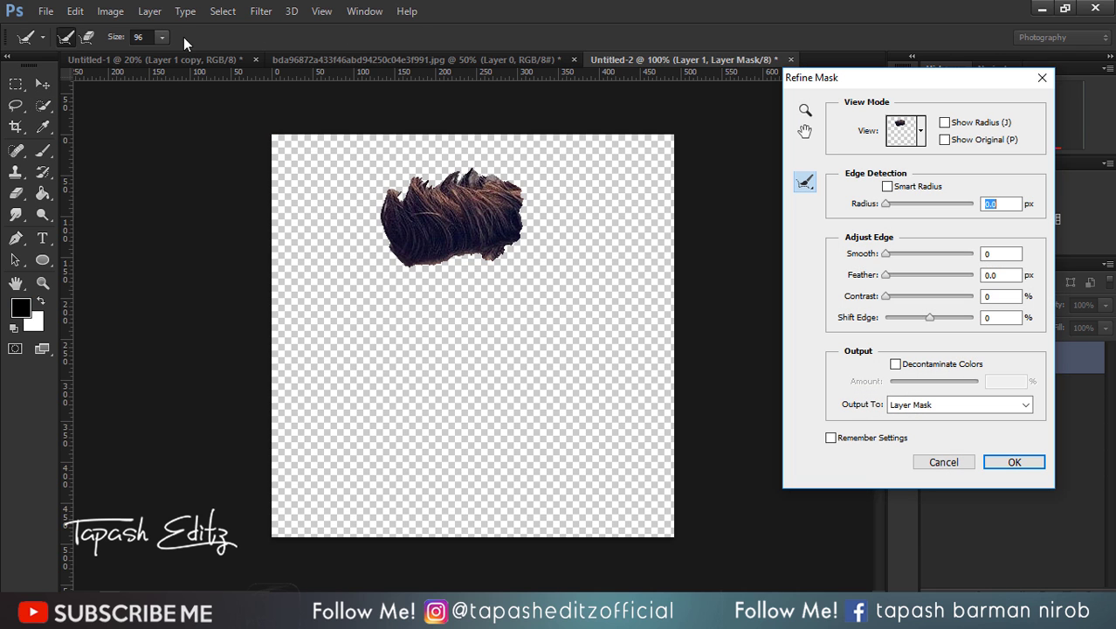
pyautogui.click(162, 37)
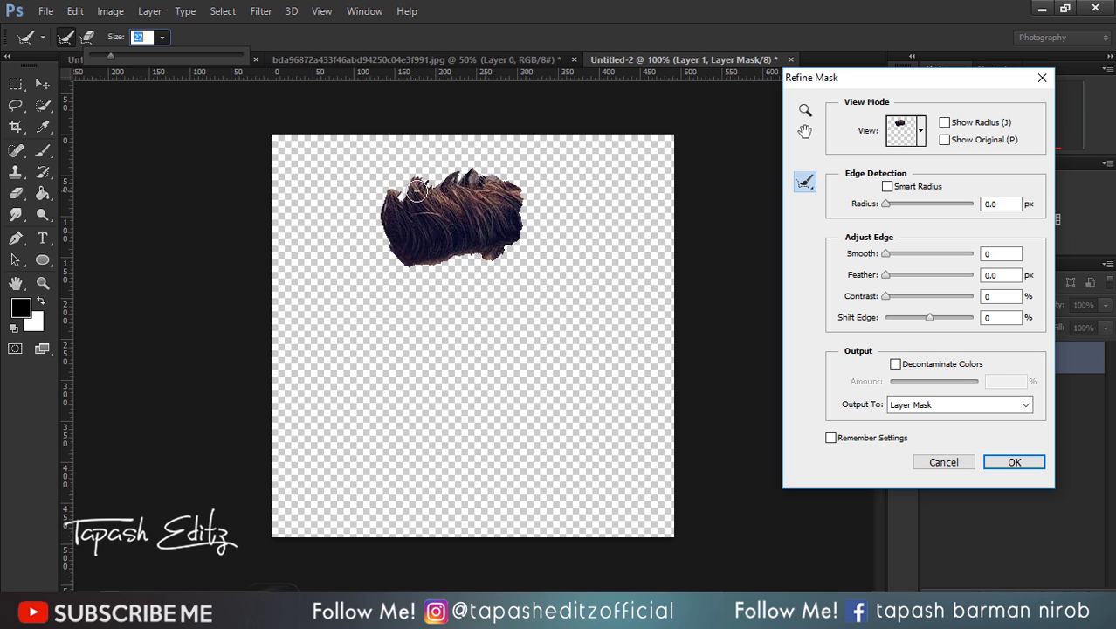
pyautogui.moveTo(393, 192)
pyautogui.mouseDown()
pyautogui.moveTo(504, 176)
pyautogui.moveTo(504, 196)
pyautogui.moveTo(384, 241)
pyautogui.moveTo(417, 267)
pyautogui.mouseUp()
pyautogui.click(915, 297)
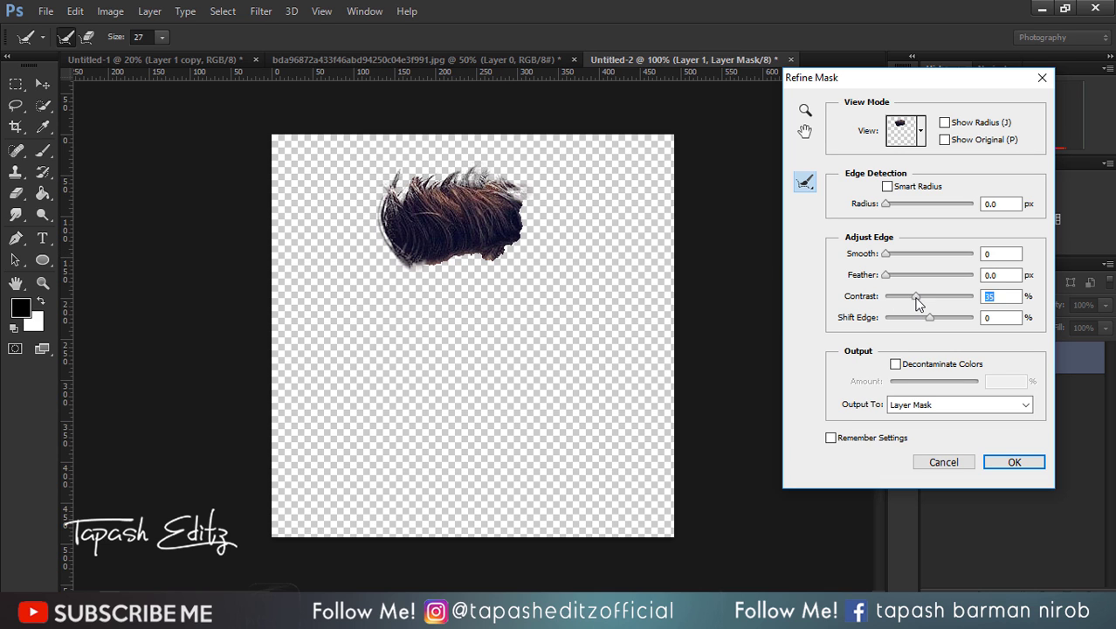
pyautogui.moveTo(917, 300)
pyautogui.mouseDown()
pyautogui.moveTo(906, 301)
pyautogui.moveTo(943, 318)
pyautogui.mouseUp()
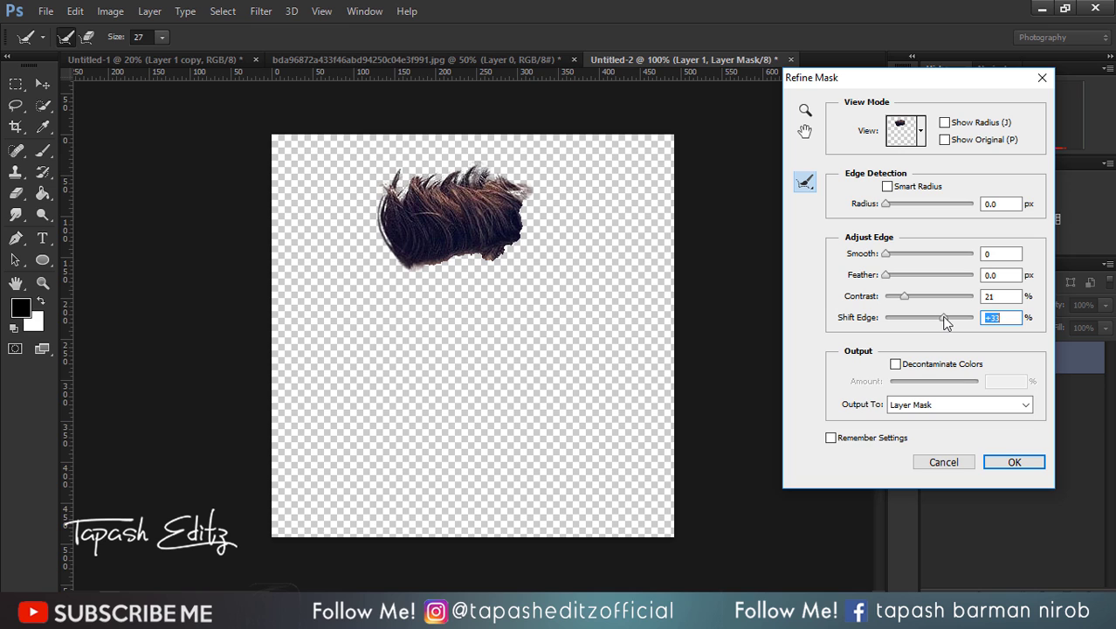
pyautogui.moveTo(952, 317); pyautogui.dragTo(942, 319)
pyautogui.click(1012, 462)
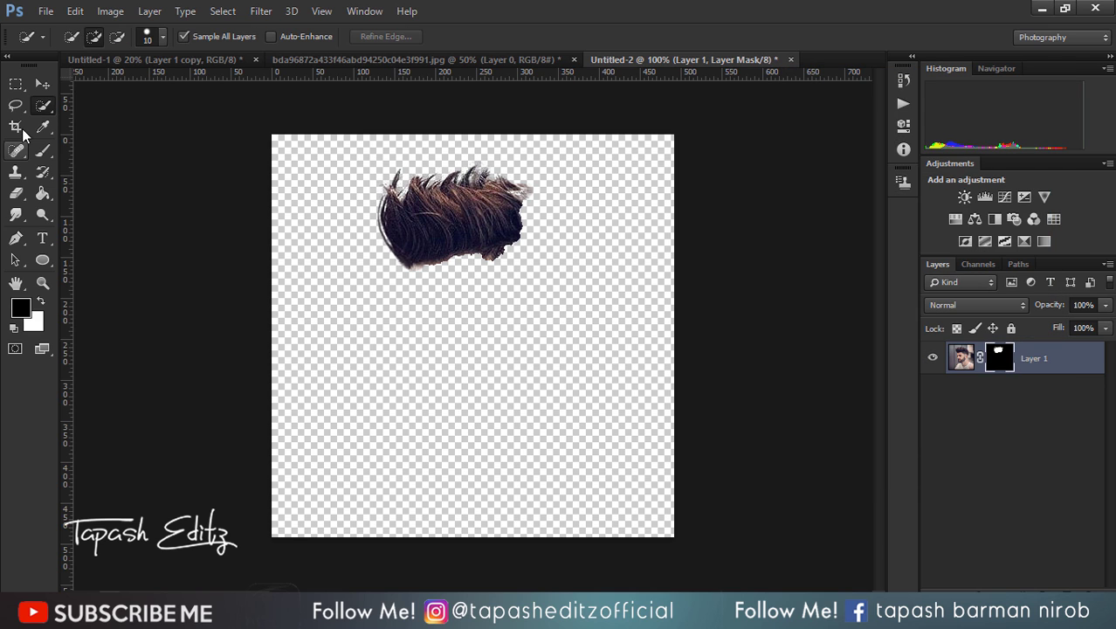
# - Drag the masked hair into the Untitled-1 composite as Layer 2
pyautogui.press('v')
pyautogui.moveTo(420, 203)
pyautogui.mouseDown()
pyautogui.moveTo(426, 169)
pyautogui.moveTo(443, 169)
pyautogui.mouseUp()
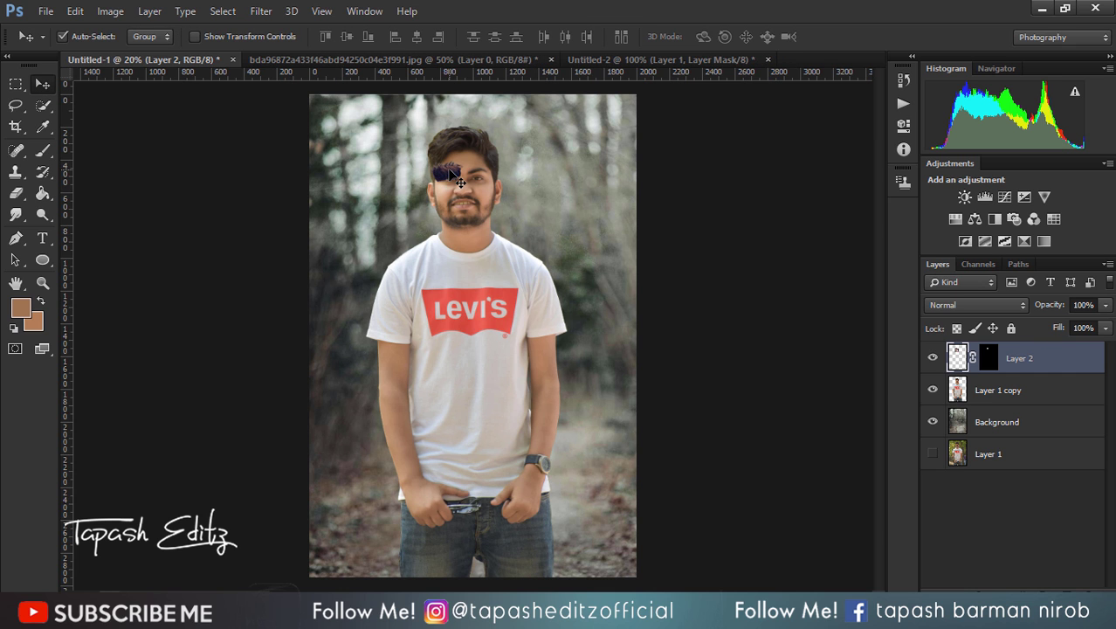
pyautogui.scroll(4, 450, 168)
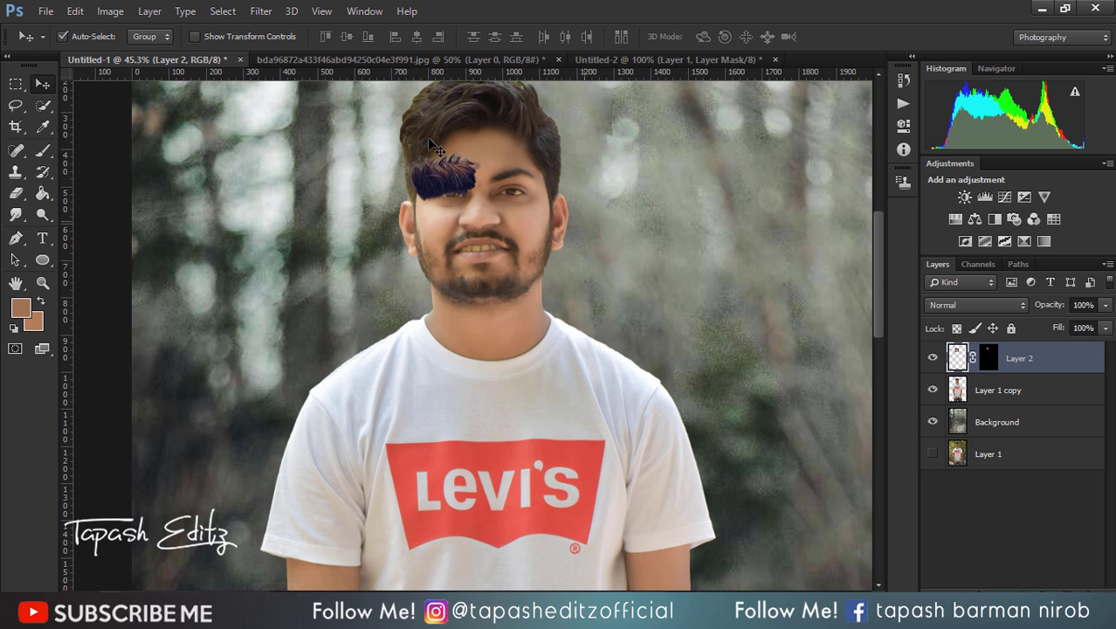
# - Scale the hair to about 156%, flip it horizontally, and commit
pyautogui.click(196, 37)
pyautogui.moveTo(545, 318); pyautogui.dragTo(594, 372)
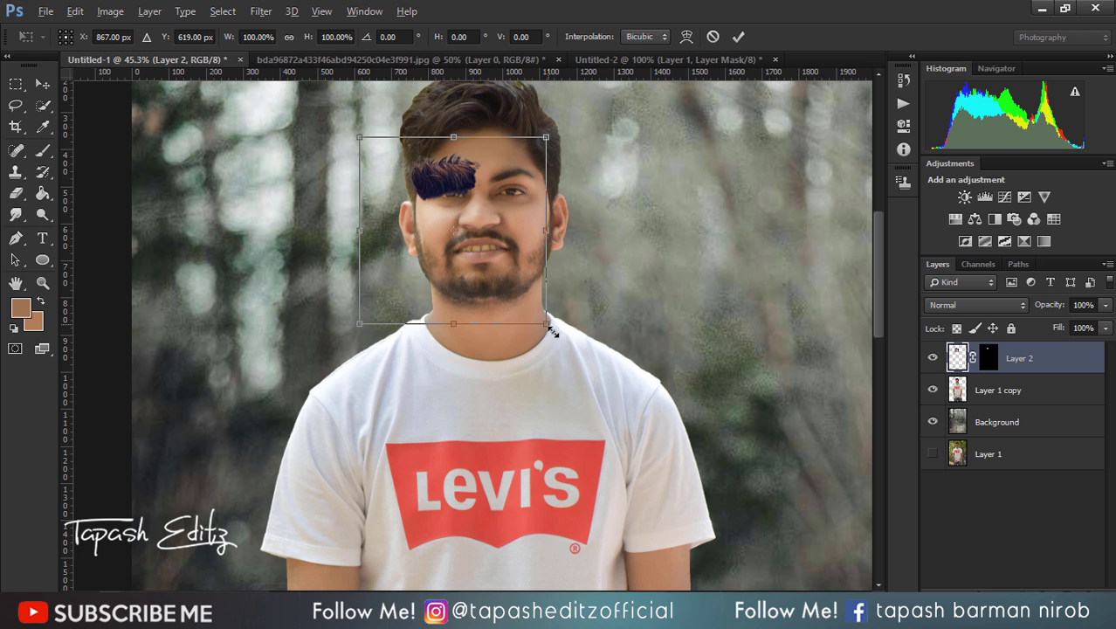
pyautogui.rightClick(524, 270)
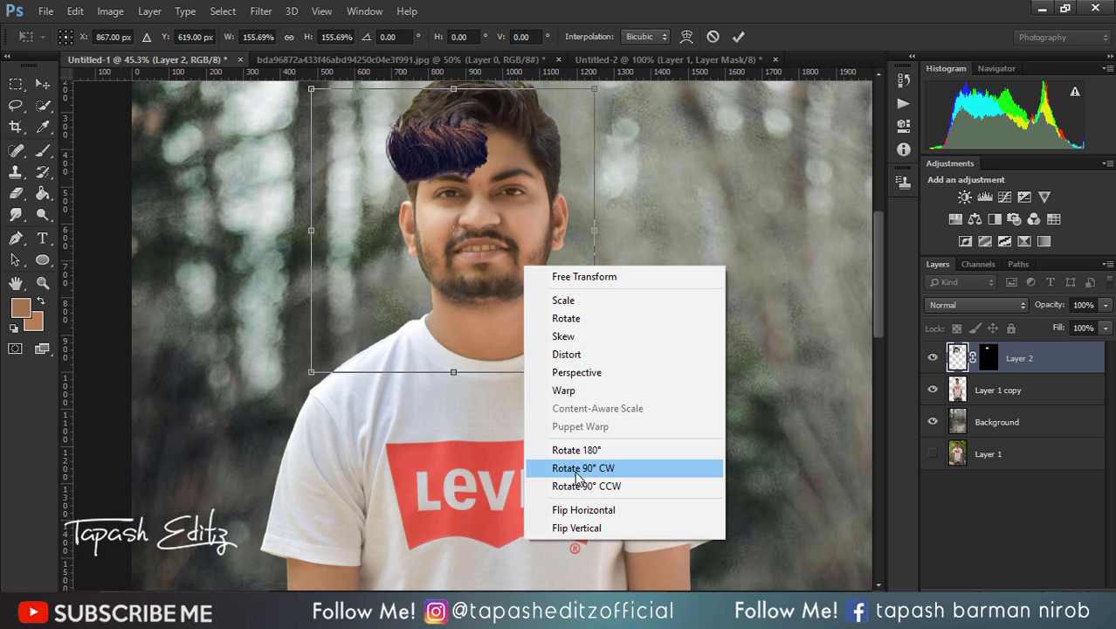
pyautogui.click(604, 509)
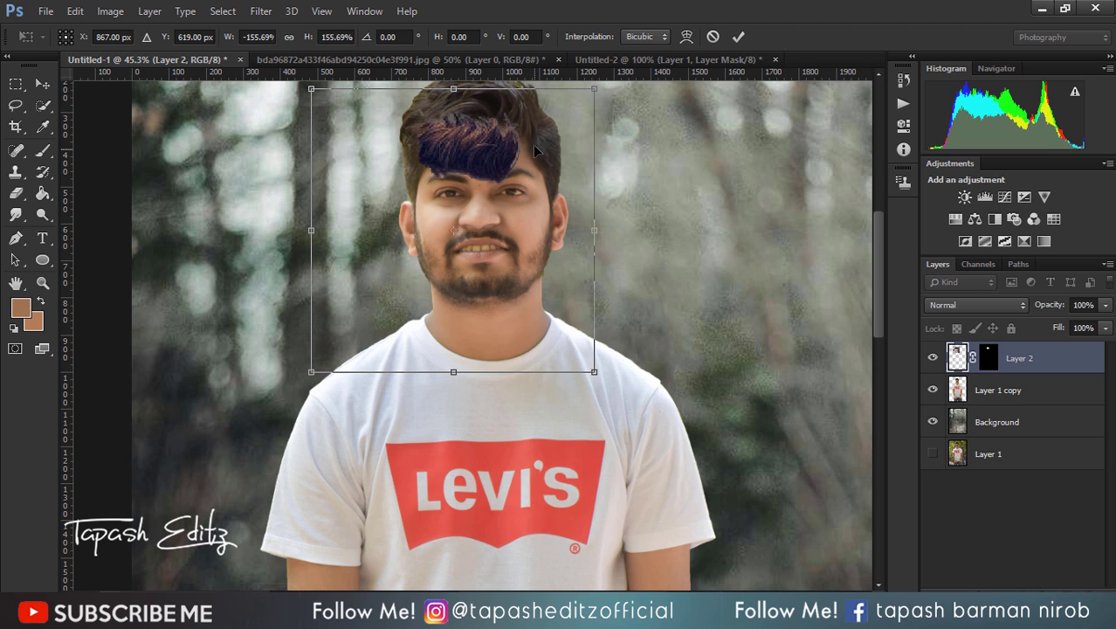
pyautogui.click(738, 36)
# - Scale up the hair, tilt it about 13 degrees, and move it down onto the head
pyautogui.moveTo(877, 267); pyautogui.dragTo(875, 225)
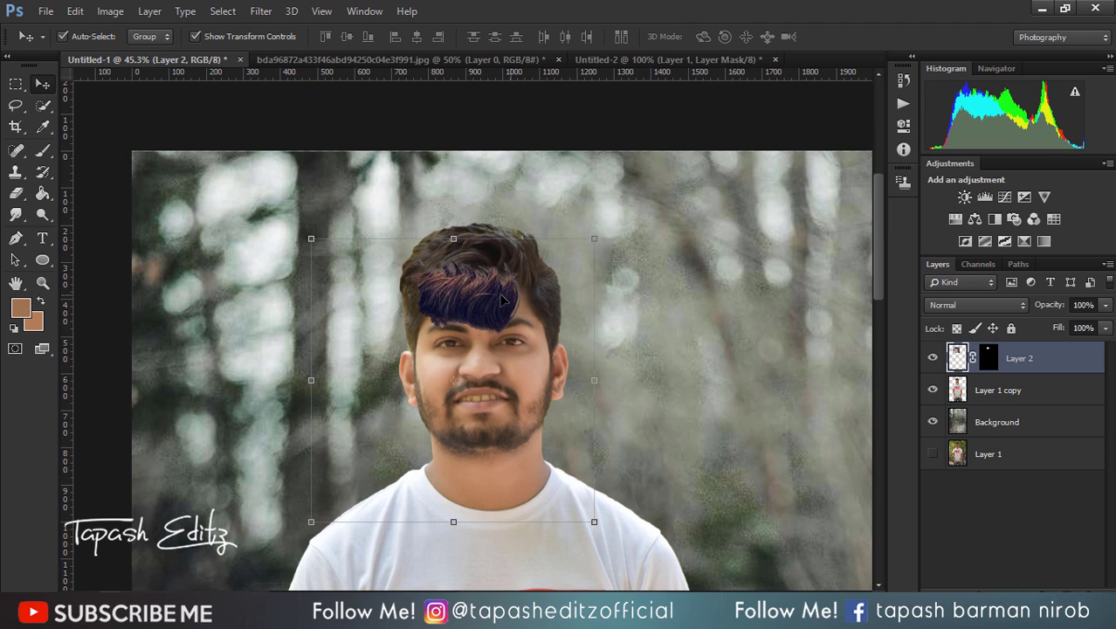
pyautogui.moveTo(499, 295); pyautogui.dragTo(495, 244)
pyautogui.moveTo(546, 182); pyautogui.dragTo(532, 181)
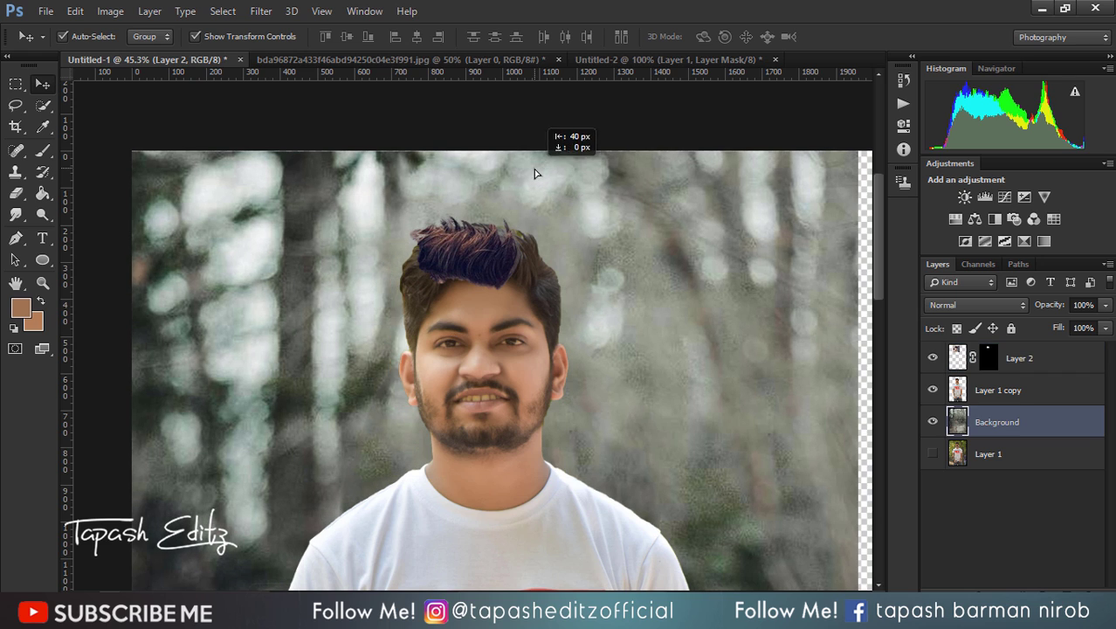
pyautogui.hotkey('ctrl', 'z')
pyautogui.click(1039, 364)
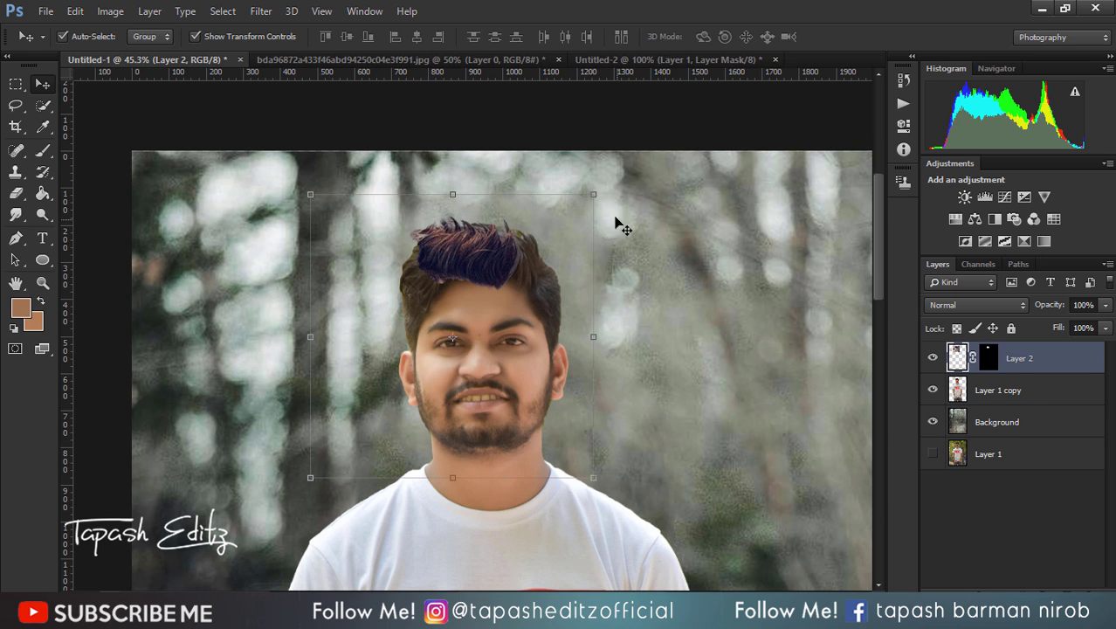
pyautogui.moveTo(592, 196)
pyautogui.mouseDown()
pyautogui.moveTo(646, 164)
pyautogui.moveTo(704, 69)
pyautogui.mouseUp()
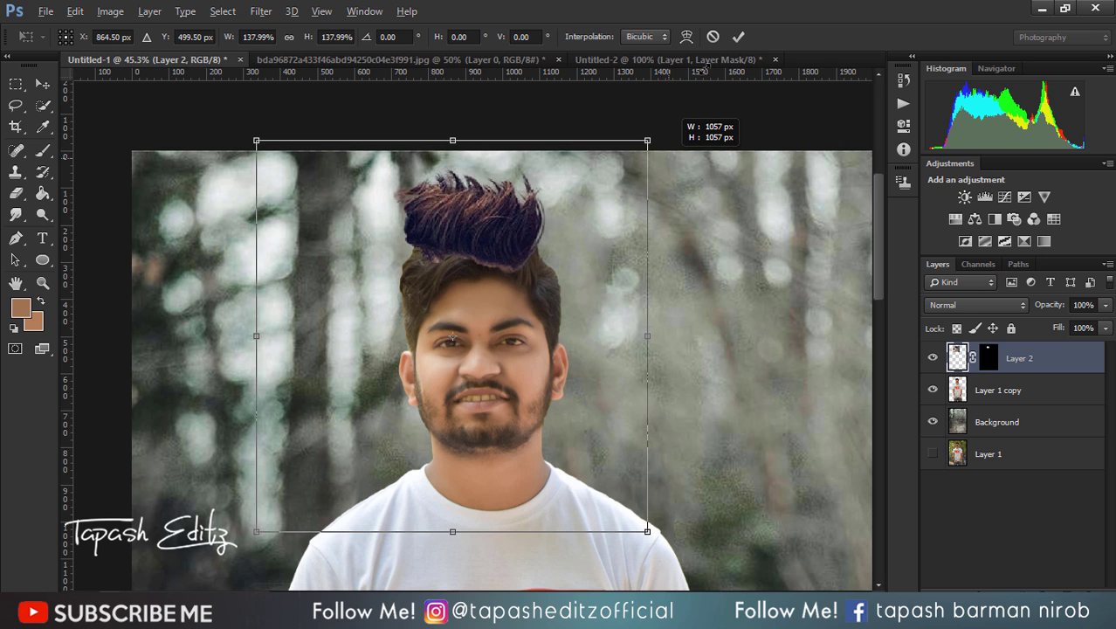
pyautogui.moveTo(557, 115); pyautogui.dragTo(509, 112)
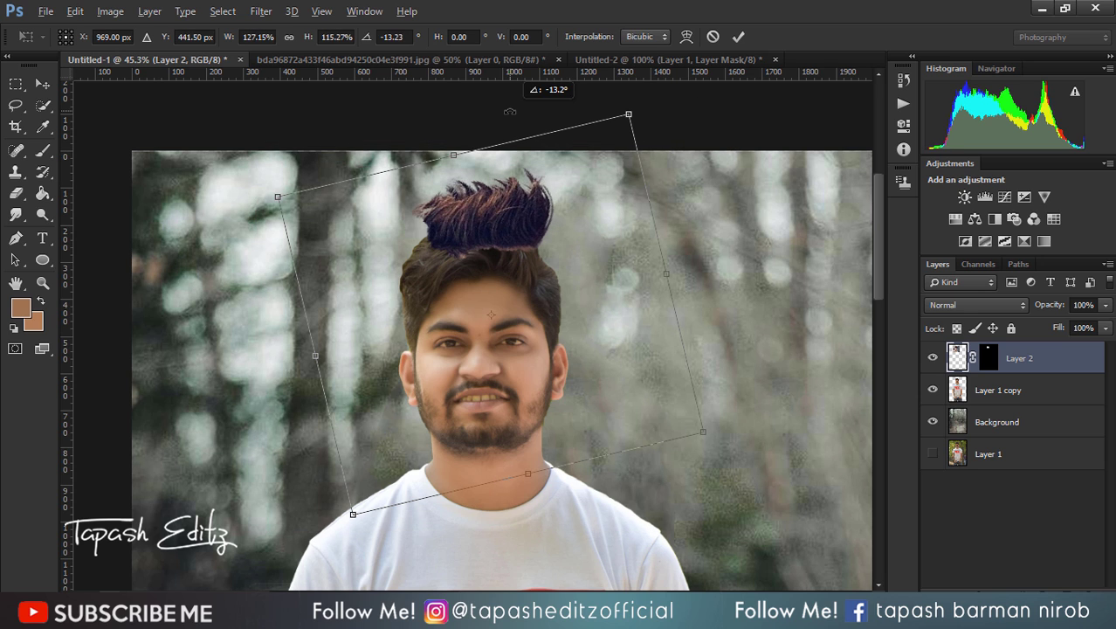
pyautogui.moveTo(498, 222); pyautogui.dragTo(487, 255)
pyautogui.click(738, 36)
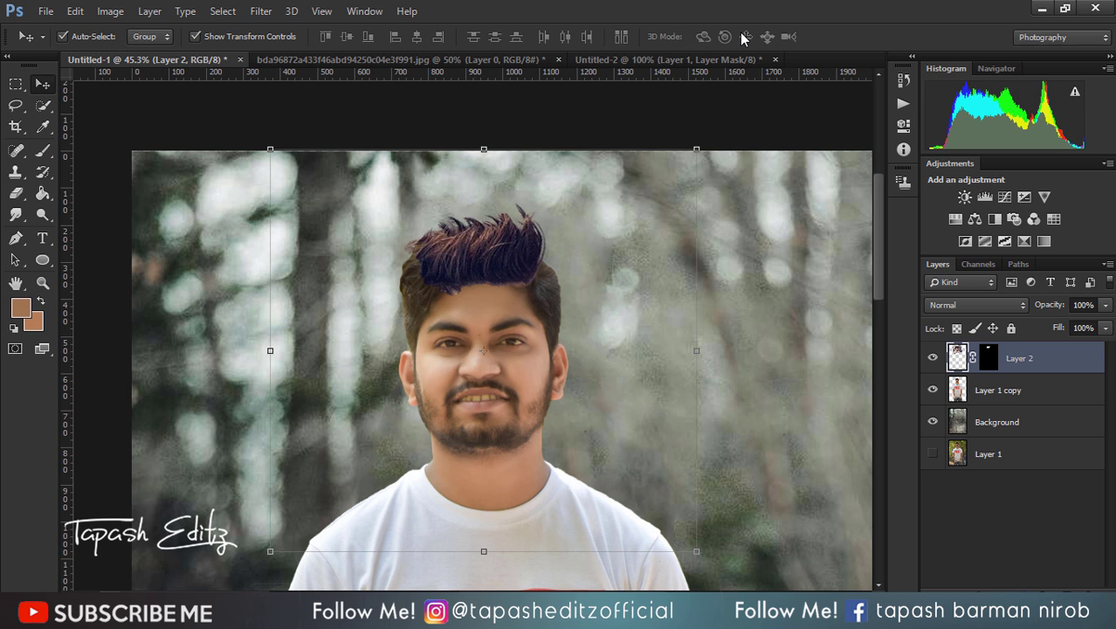
# - Compare against the reference photo and nudge the hair slightly into place
pyautogui.hotkey('alt', 'Tab')
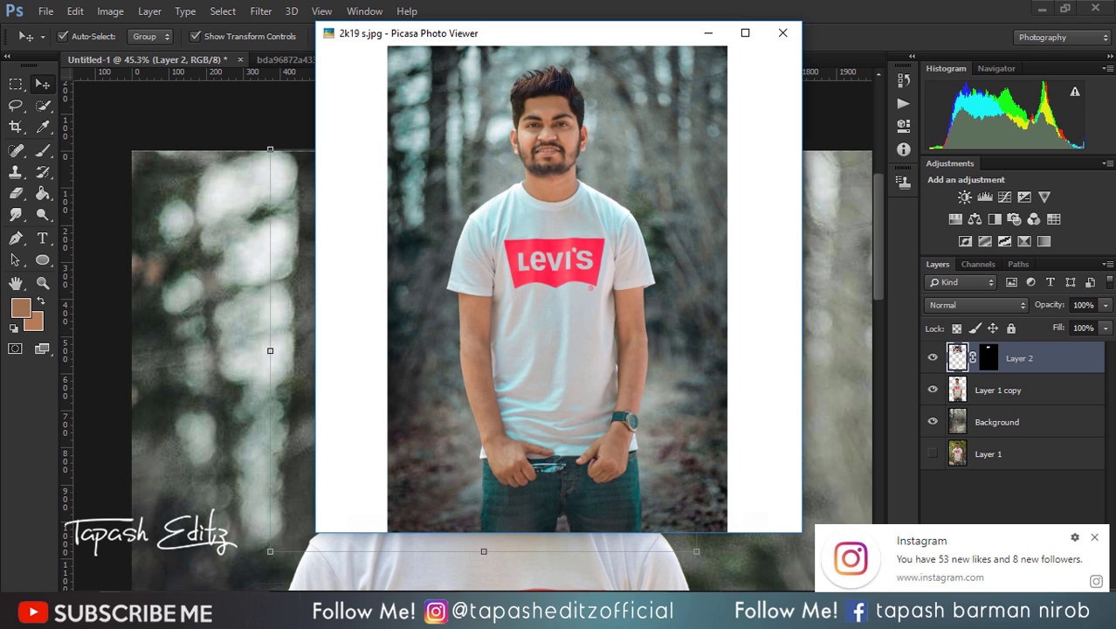
pyautogui.hotkey('alt', 'Tab')
pyautogui.hotkey('alt', 'Tab')
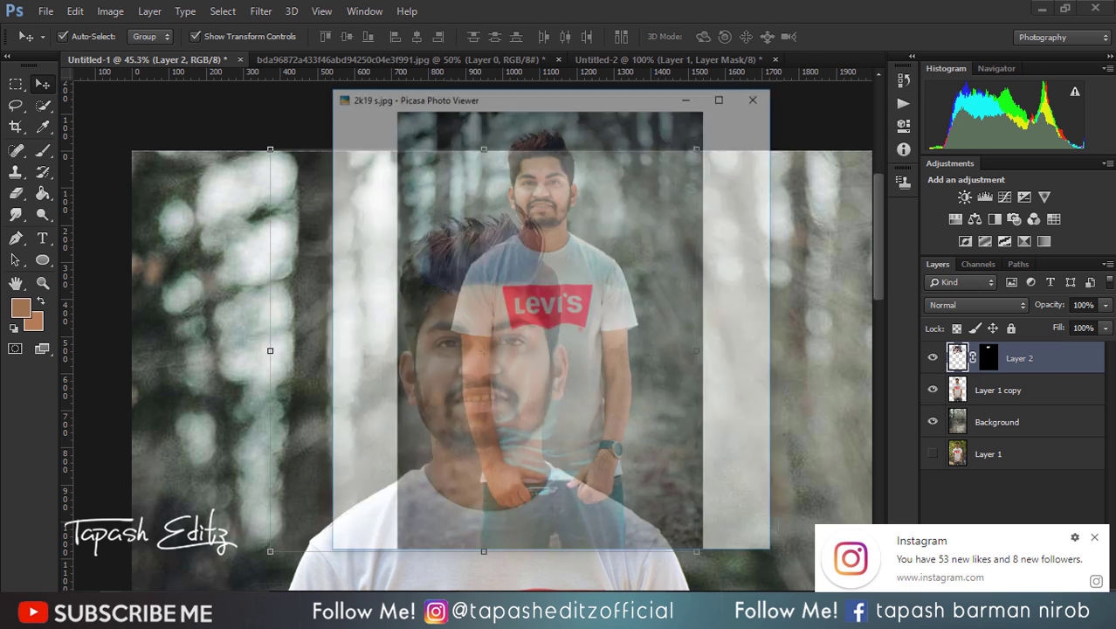
pyautogui.hotkey('alt', 'Tab')
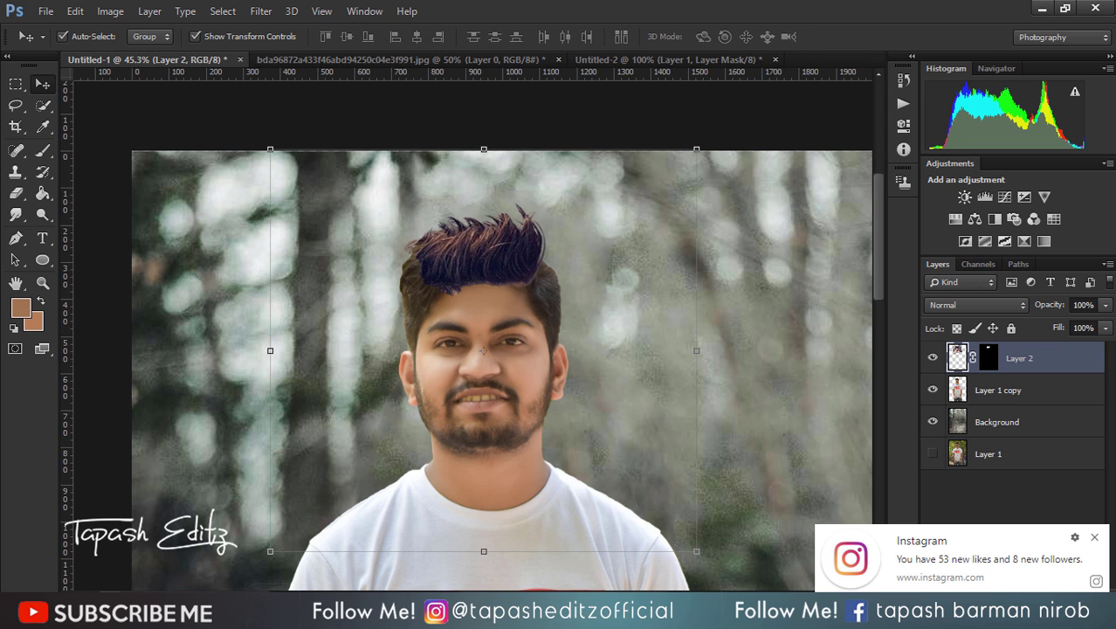
pyautogui.moveTo(486, 268); pyautogui.dragTo(482, 272)
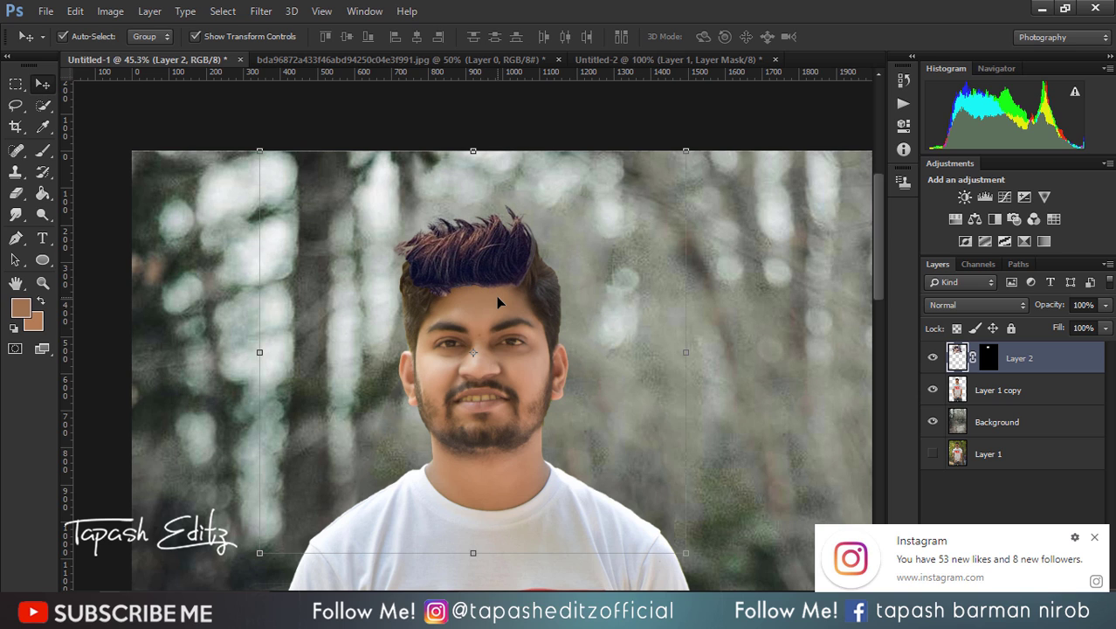
# - Refine the hair mask again with contrast 19, brushing around the hair edge
pyautogui.rightClick(991, 357)
pyautogui.click(978, 486)
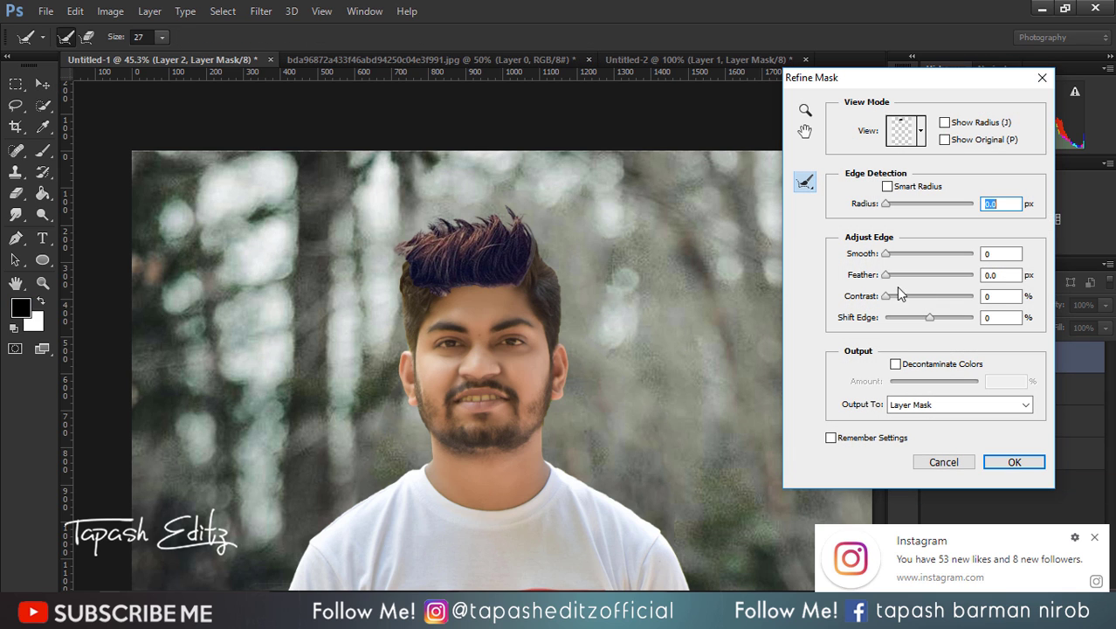
pyautogui.moveTo(898, 294)
pyautogui.mouseDown()
pyautogui.moveTo(903, 301)
pyautogui.moveTo(884, 301)
pyautogui.moveTo(931, 318)
pyautogui.mouseUp()
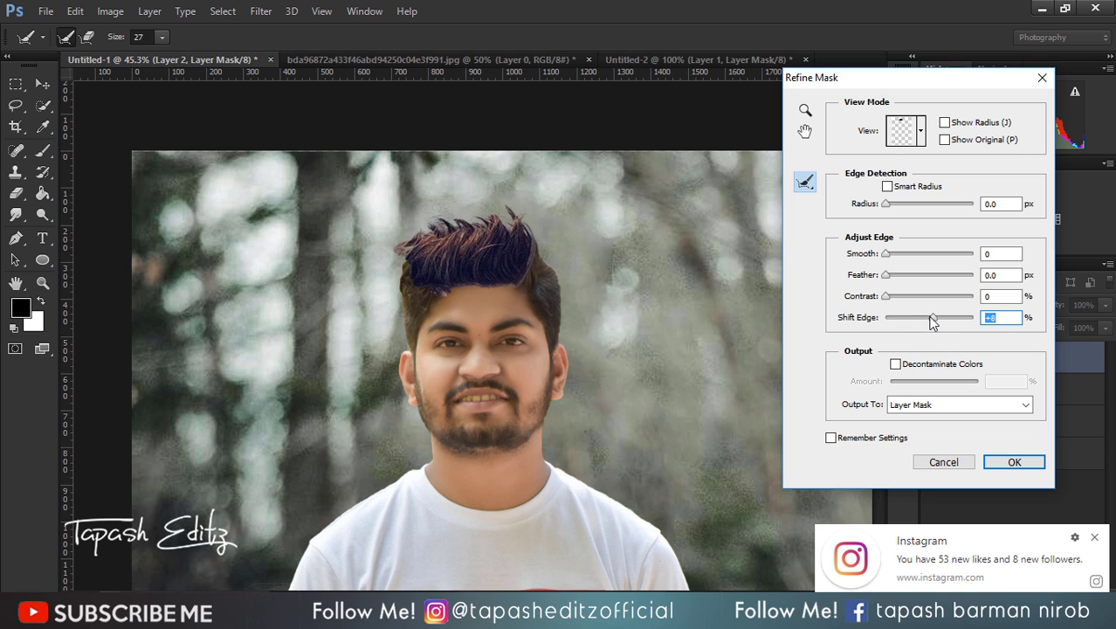
pyautogui.moveTo(406, 242); pyautogui.dragTo(449, 217)
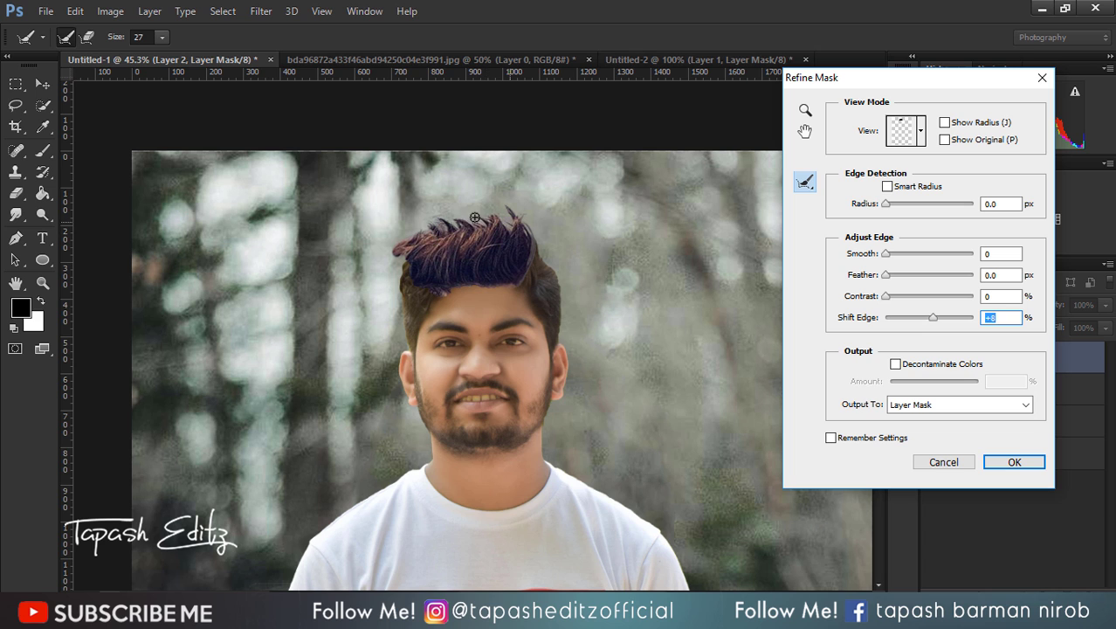
pyautogui.click(961, 465)
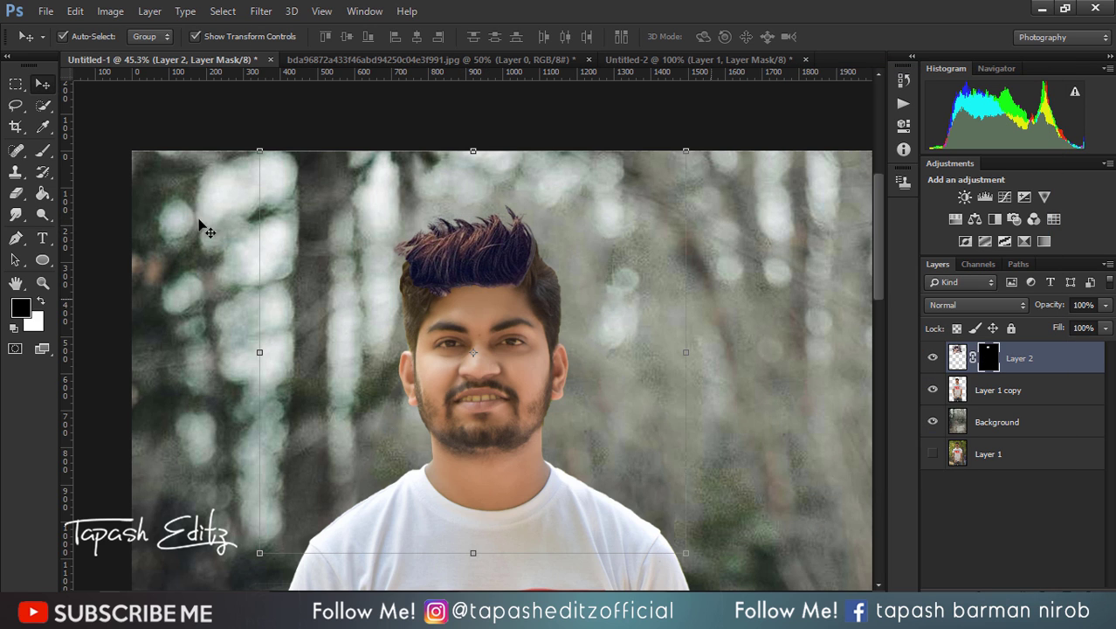
# - Paint more hair in along the hairline on Layer 2's mask, then target the layer pixels
pyautogui.click(43, 150)
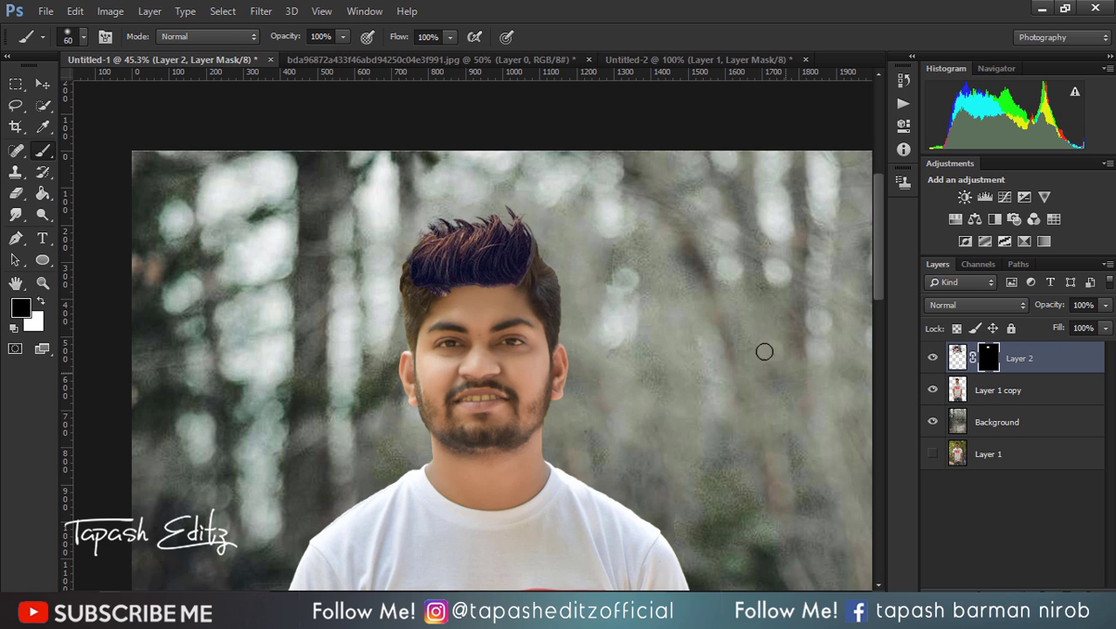
pyautogui.moveTo(427, 297); pyautogui.dragTo(518, 289)
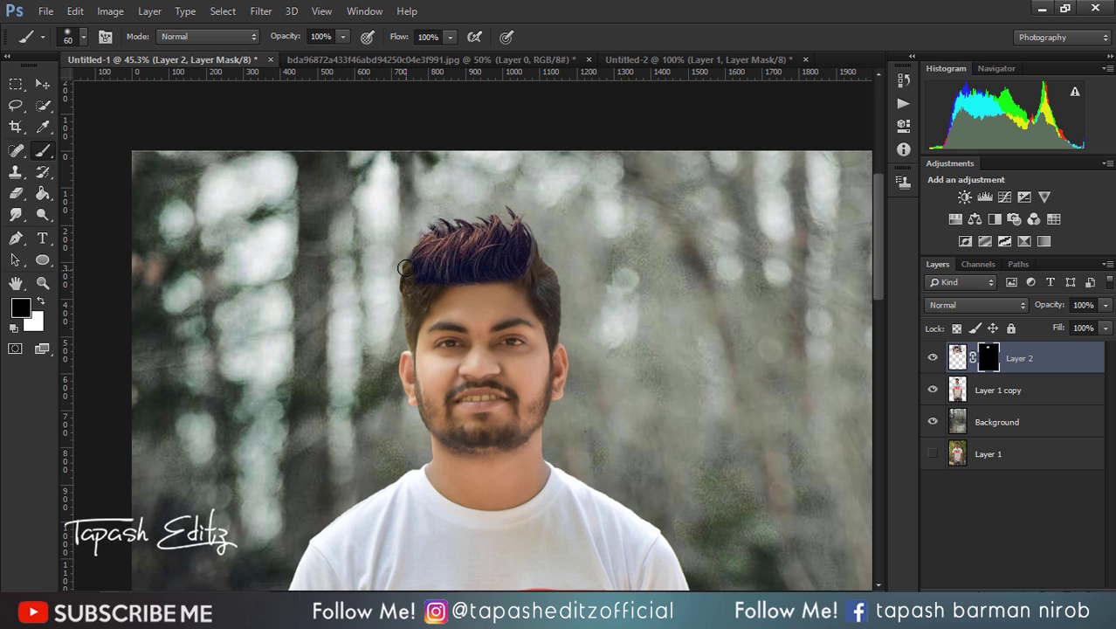
pyautogui.click(959, 356)
# - Warm the purple hair to brown with Color Balance, Yellow–Blue at -41
pyautogui.click(110, 10)
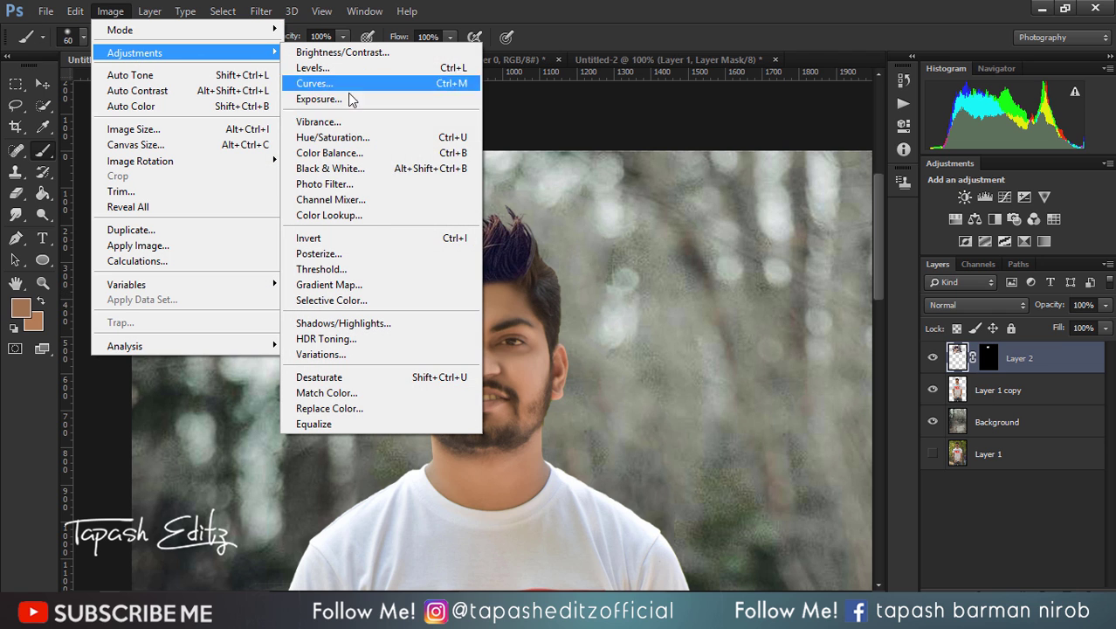
pyautogui.click(336, 153)
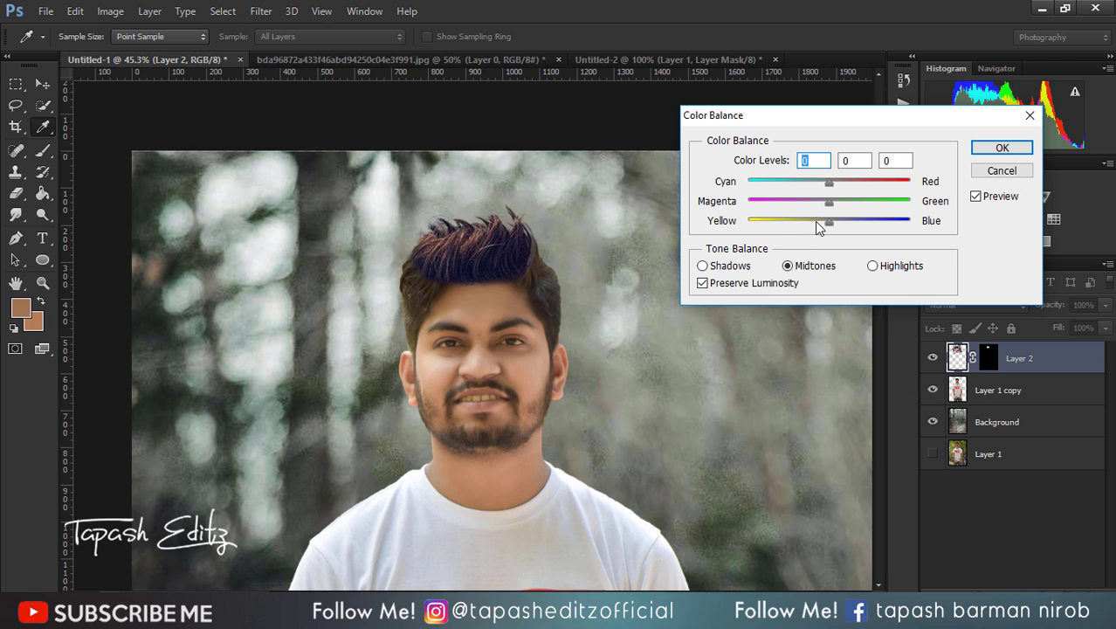
pyautogui.moveTo(826, 221); pyautogui.dragTo(795, 220)
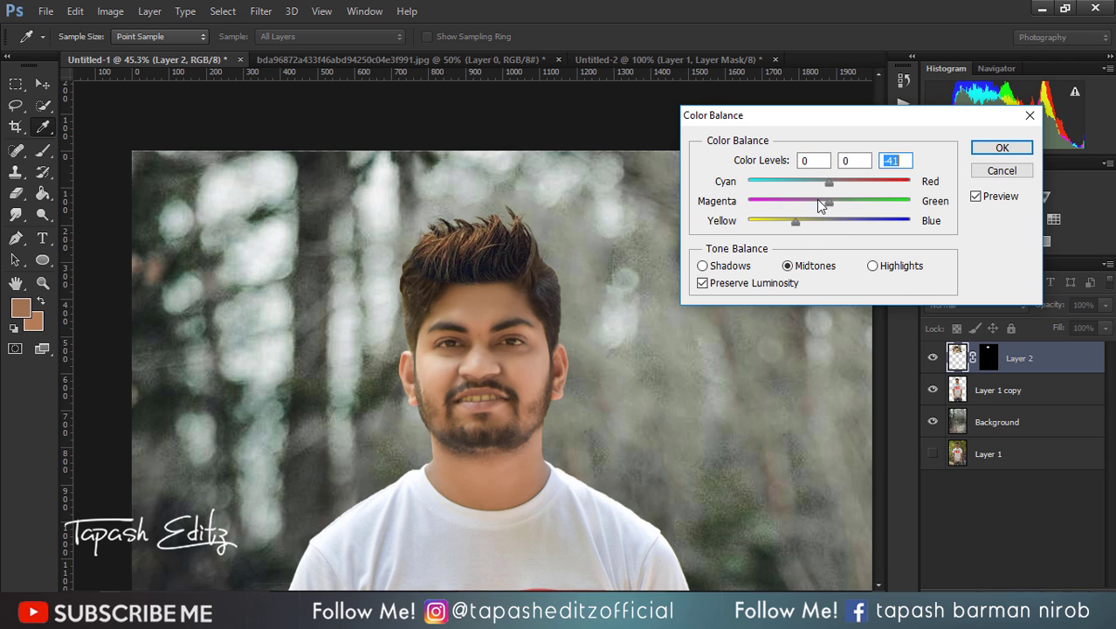
pyautogui.moveTo(827, 201)
pyautogui.mouseDown()
pyautogui.moveTo(841, 202)
pyautogui.moveTo(828, 203)
pyautogui.mouseUp()
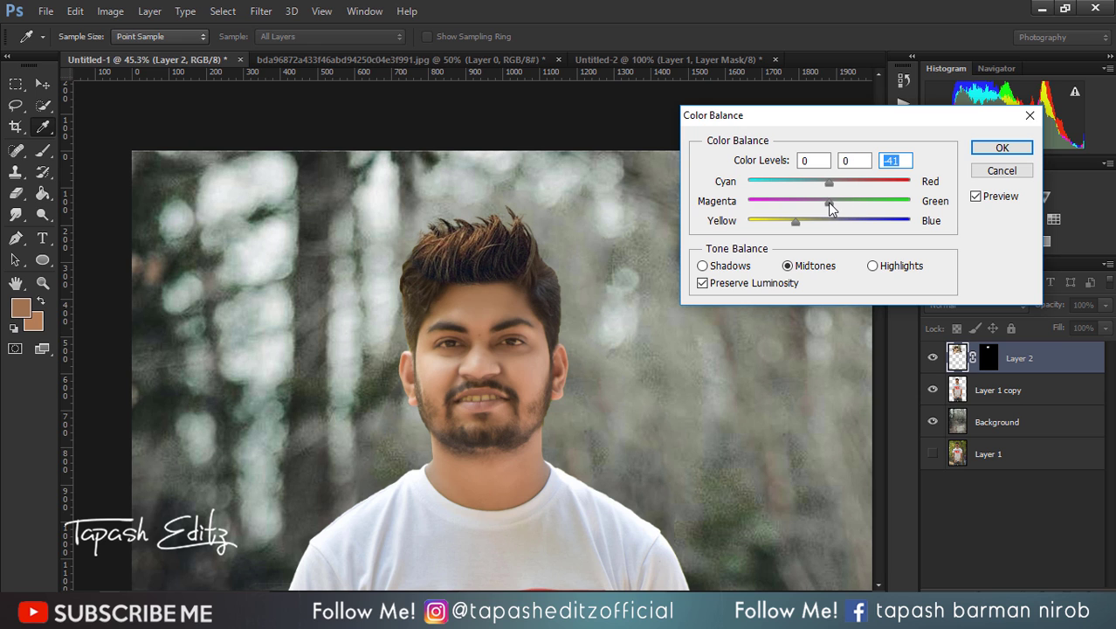
pyautogui.click(1003, 148)
# - Enlarge the brush and paint across the left side of the hair
pyautogui.press(']')
pyautogui.press(']')
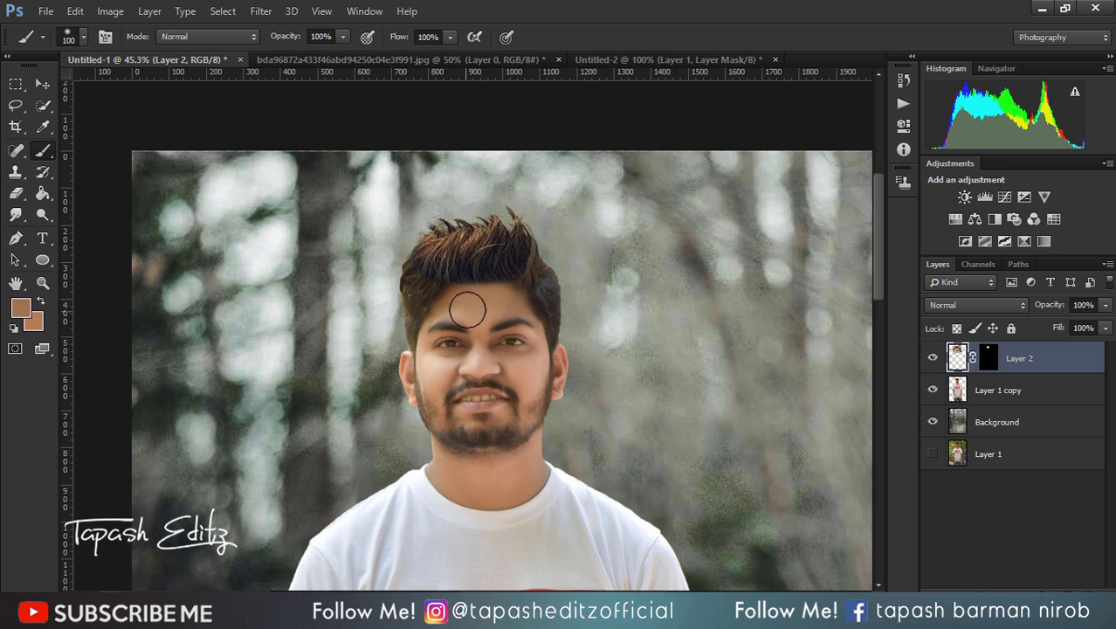
pyautogui.press(']')
pyautogui.press(']')
pyautogui.press(']')
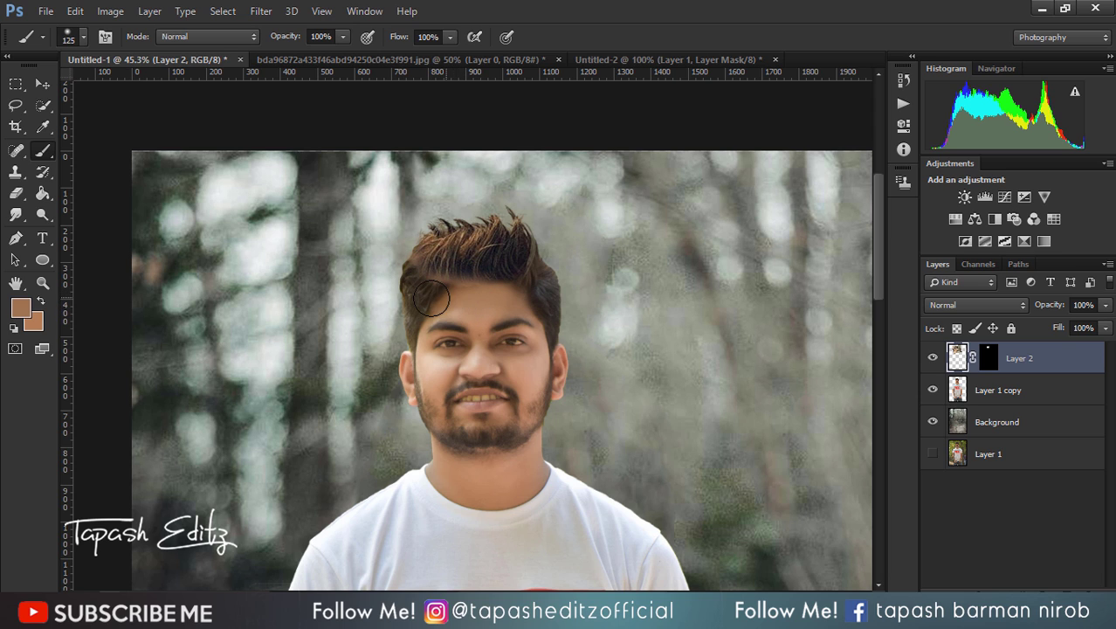
pyautogui.moveTo(404, 280); pyautogui.dragTo(437, 270)
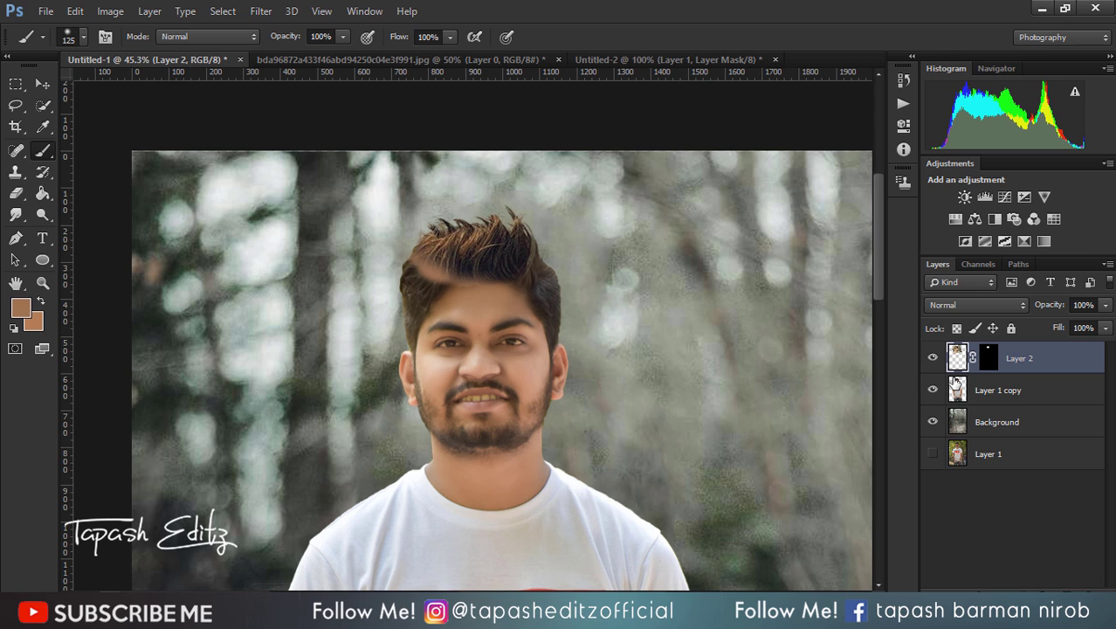
# - Step backward six times to remove the stray strokes, then reset colours on the hair mask
pyautogui.click(75, 11)
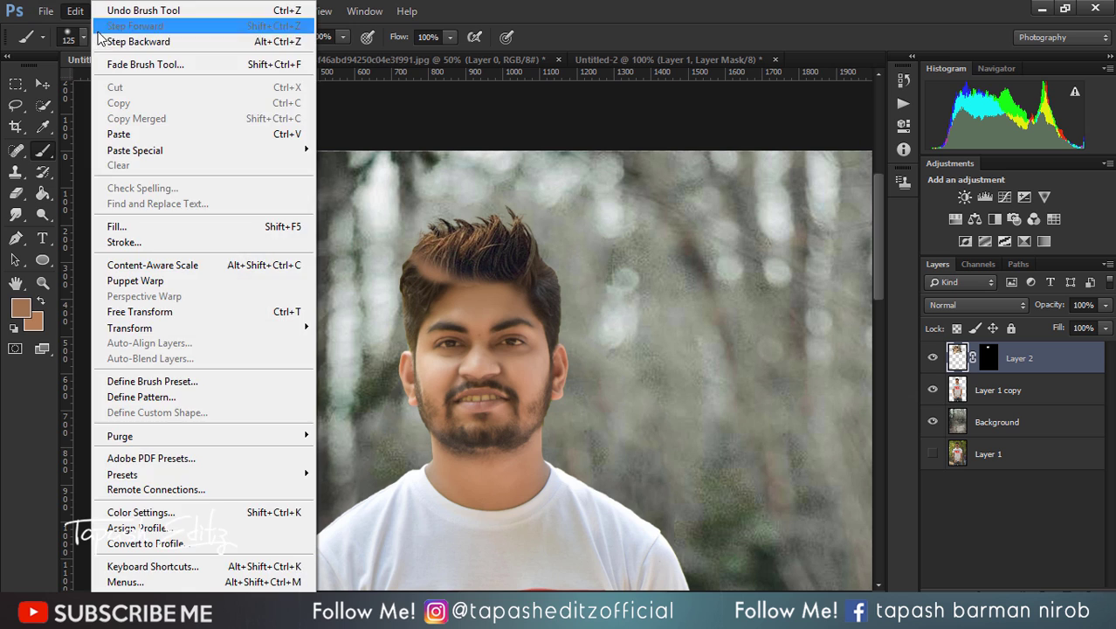
pyautogui.click(112, 43)
pyautogui.click(75, 11)
pyautogui.click(112, 42)
pyautogui.click(75, 10)
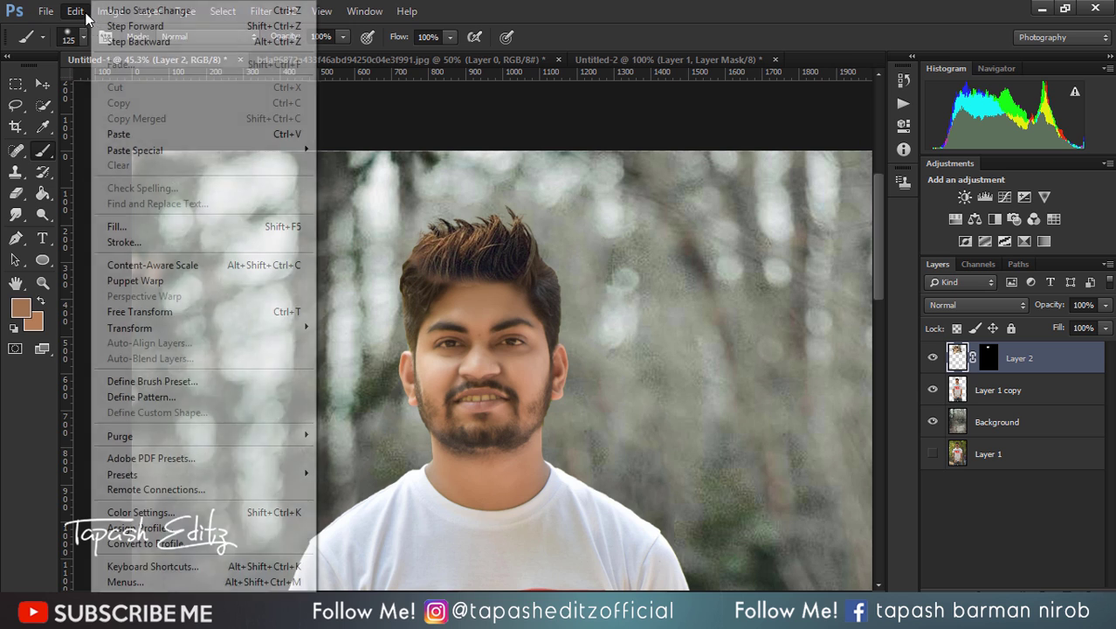
pyautogui.click(108, 41)
pyautogui.click(76, 11)
pyautogui.click(107, 41)
pyautogui.click(76, 10)
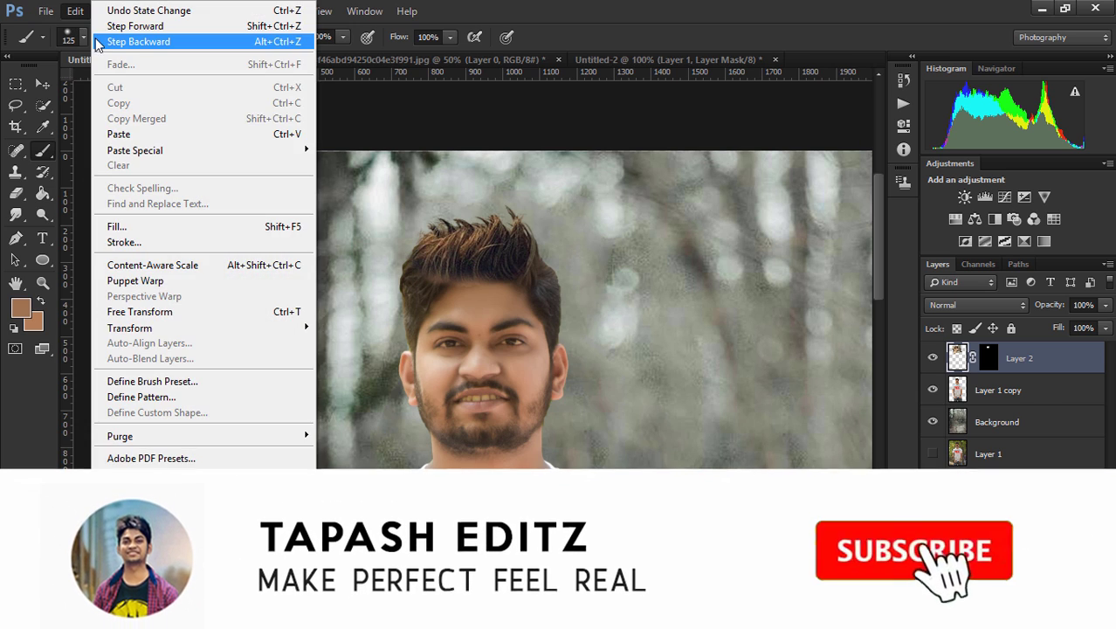
pyautogui.click(104, 43)
pyautogui.click(76, 11)
pyautogui.click(100, 41)
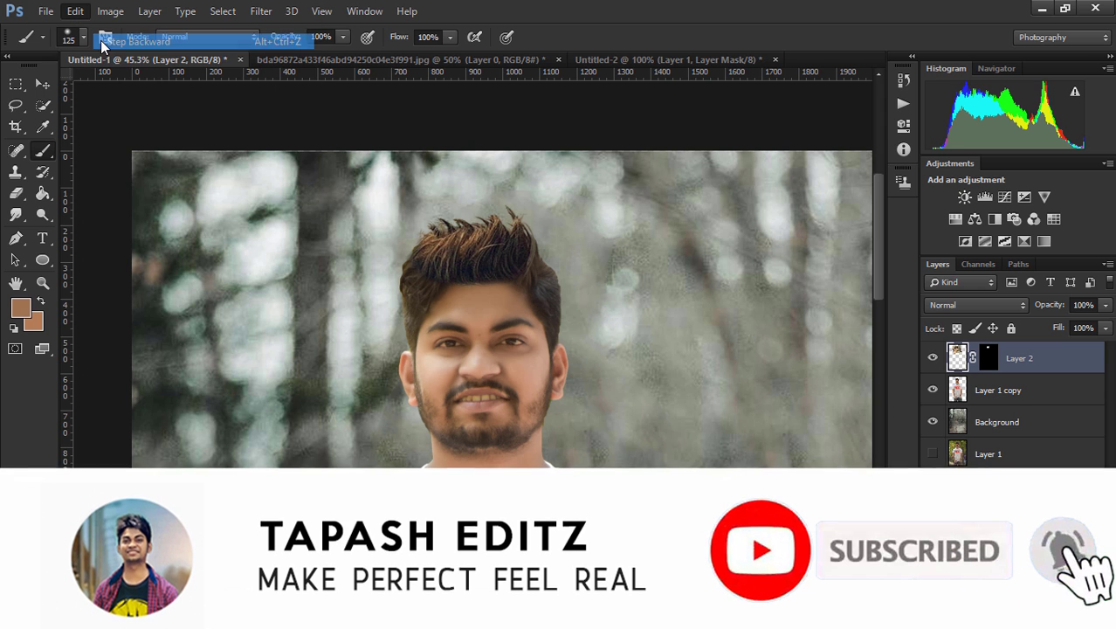
pyautogui.click(988, 358)
pyautogui.press('d')
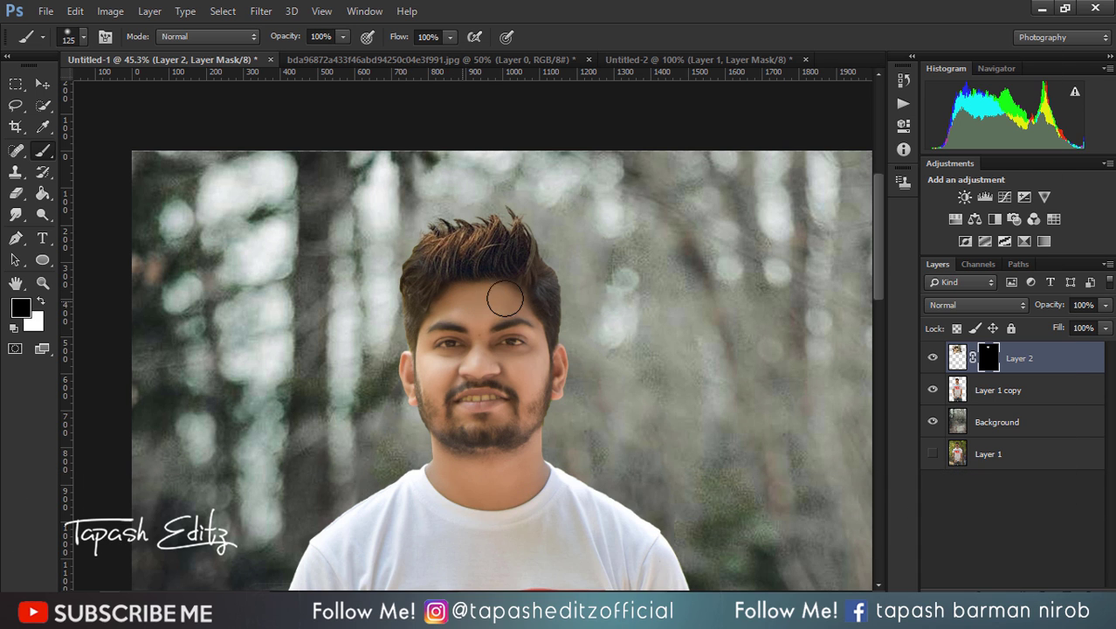
# - Apply Layer 2's mask permanently to the hair
pyautogui.keyDown('alt'); pyautogui.scroll(-3, 324, 332); pyautogui.keyUp('alt')
pyautogui.keyDown('alt'); pyautogui.scroll(-2, 324, 332); pyautogui.keyUp('alt')
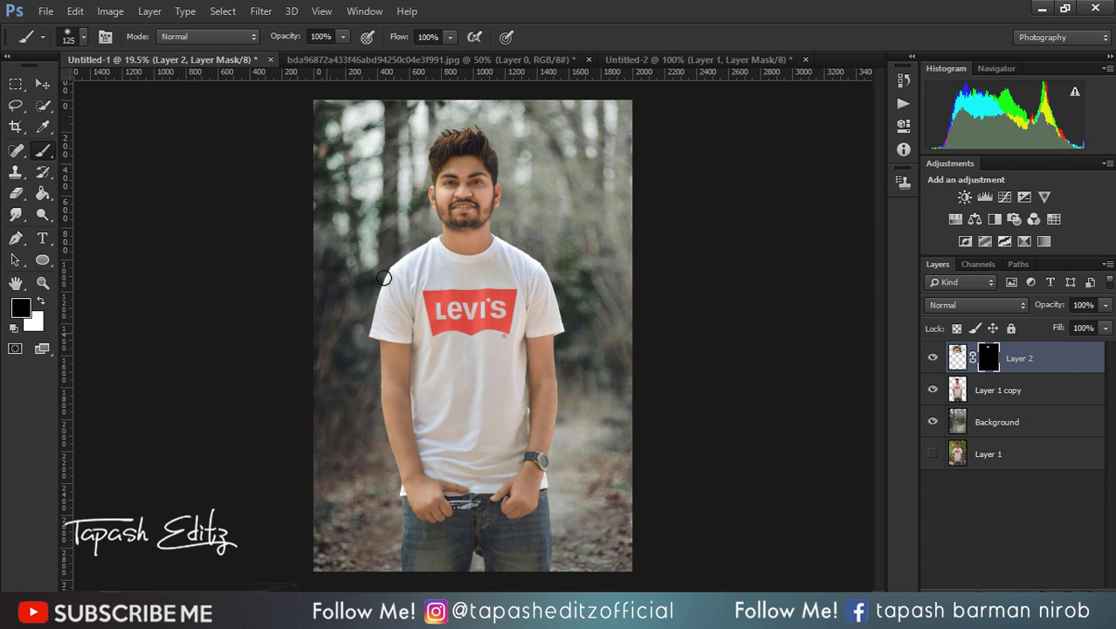
pyautogui.keyDown('alt'); pyautogui.scroll(2, 386, 104); pyautogui.keyUp('alt')
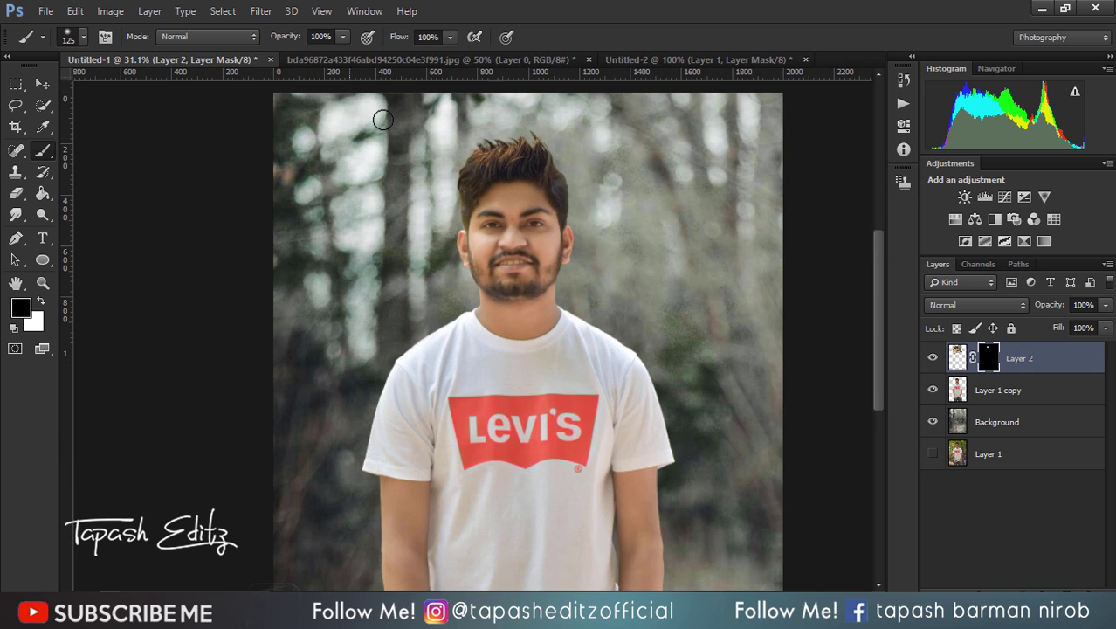
pyautogui.rightClick(994, 361)
pyautogui.click(982, 411)
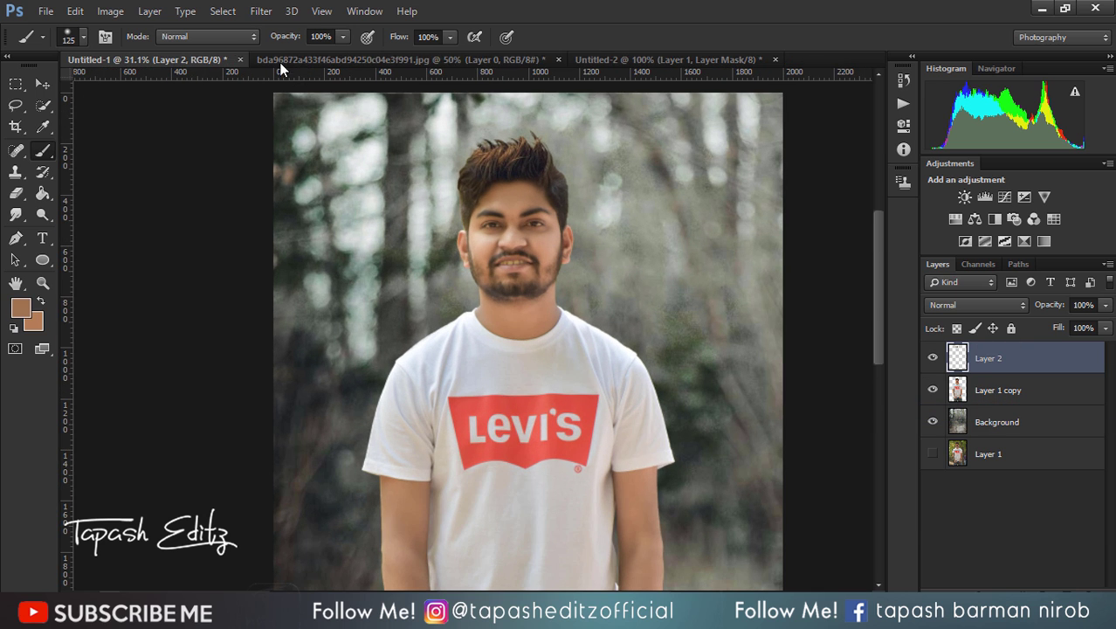
# - Set the hair's Brightness/Contrast to brightness 14 and contrast -6
pyautogui.click(110, 11)
pyautogui.click(384, 54)
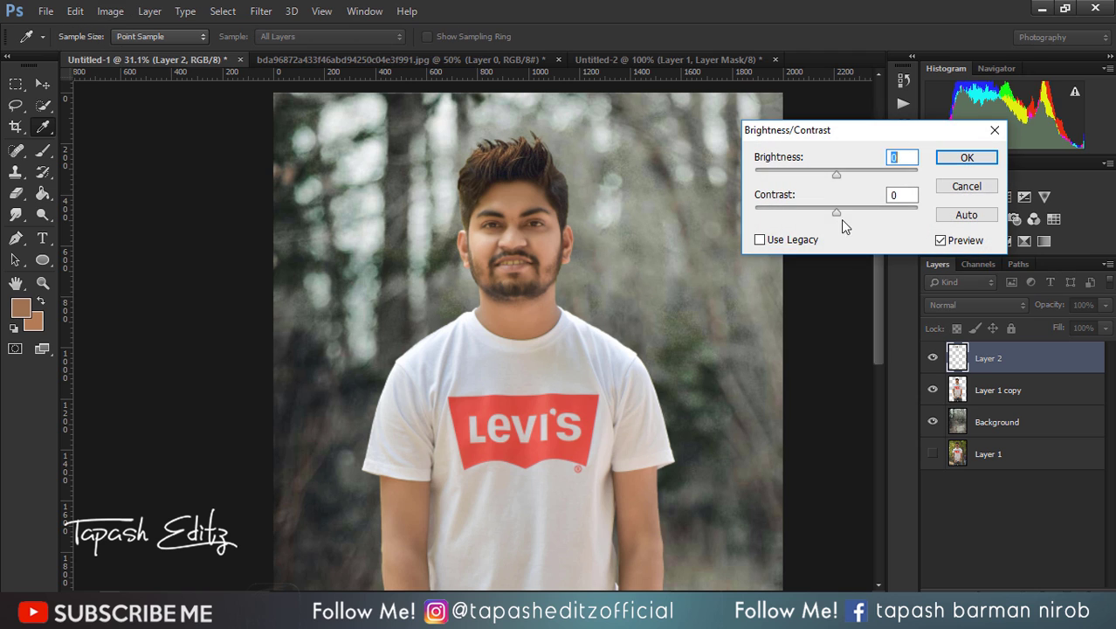
pyautogui.moveTo(844, 213)
pyautogui.mouseDown()
pyautogui.moveTo(802, 209)
pyautogui.moveTo(851, 215)
pyautogui.moveTo(826, 212)
pyautogui.mouseUp()
pyautogui.moveTo(837, 174)
pyautogui.mouseDown()
pyautogui.moveTo(825, 174)
pyautogui.moveTo(865, 175)
pyautogui.moveTo(852, 177)
pyautogui.mouseUp()
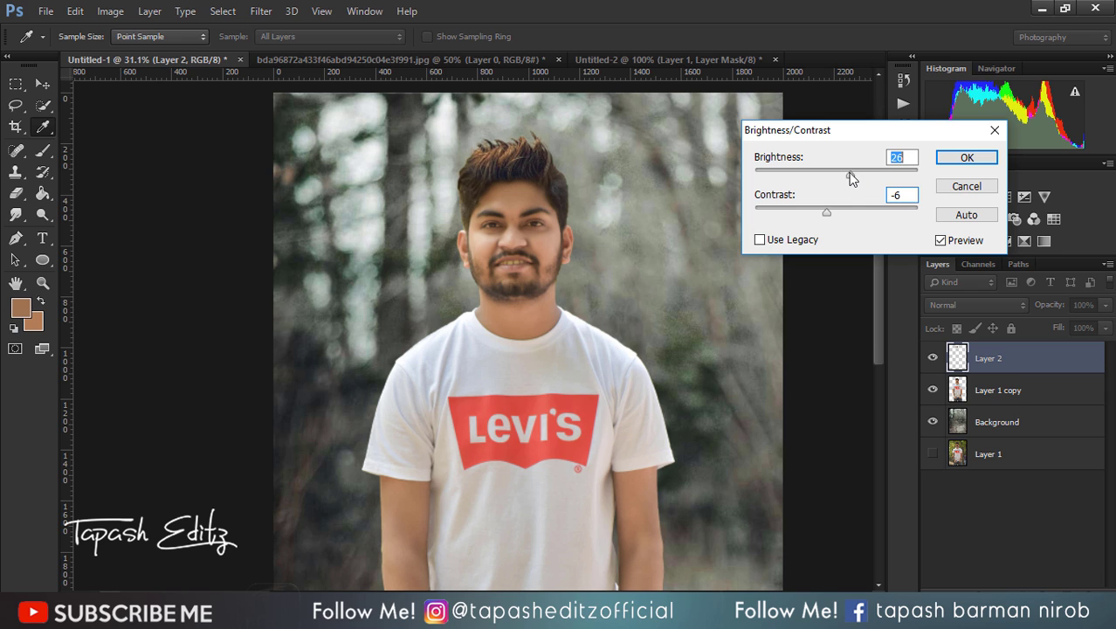
pyautogui.click(961, 157)
pyautogui.click(997, 390)
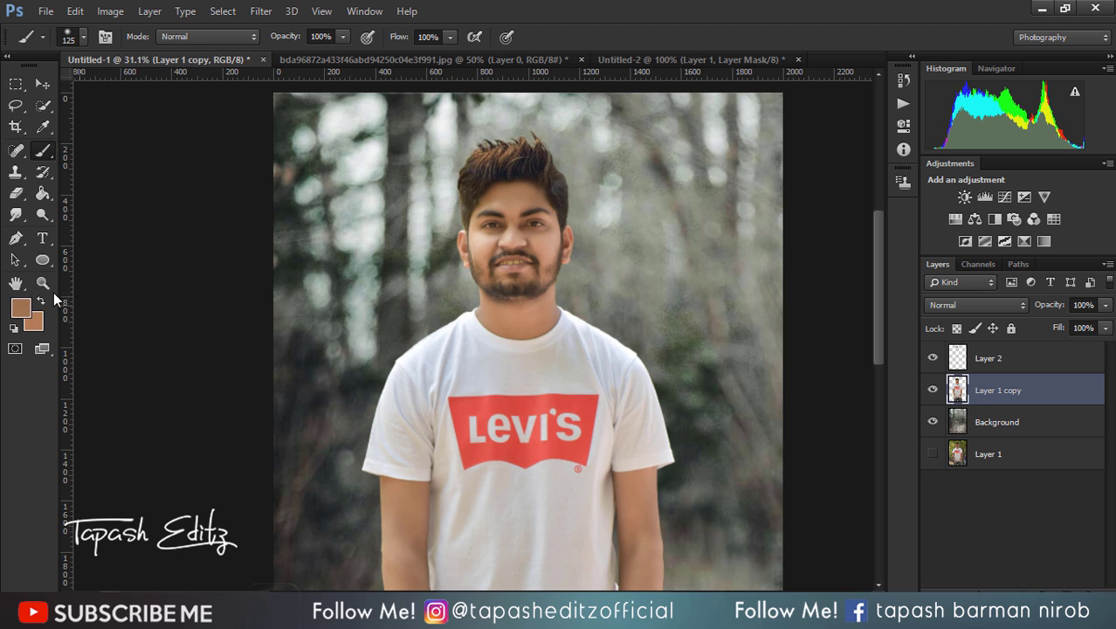
# - Undo the last step and reselect Layer 2
pyautogui.click(16, 194)
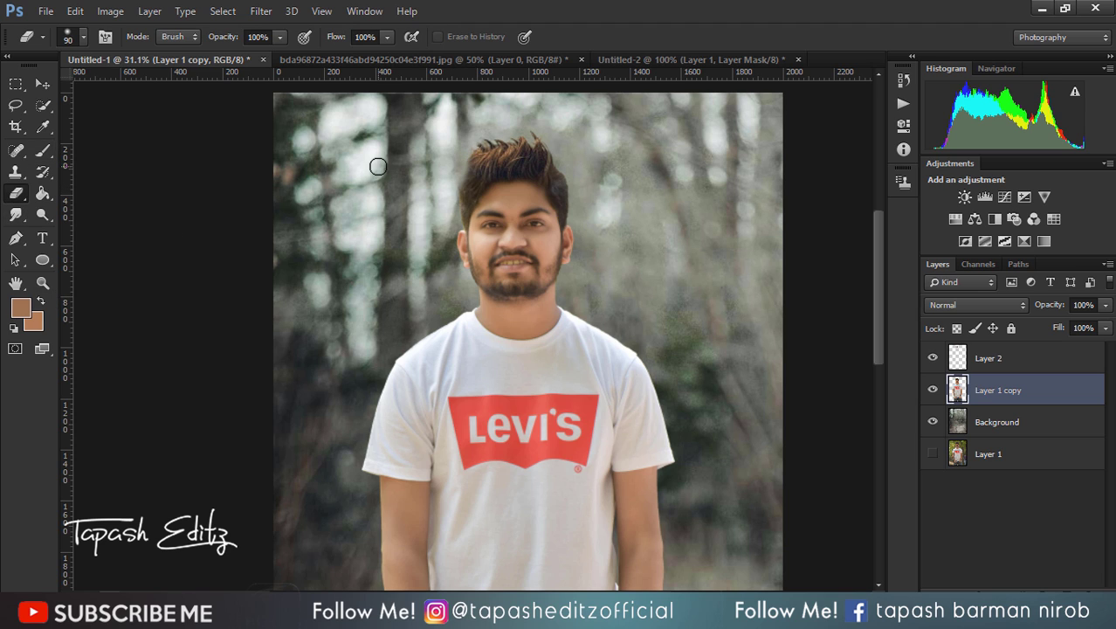
pyautogui.click(75, 10)
pyautogui.click(108, 40)
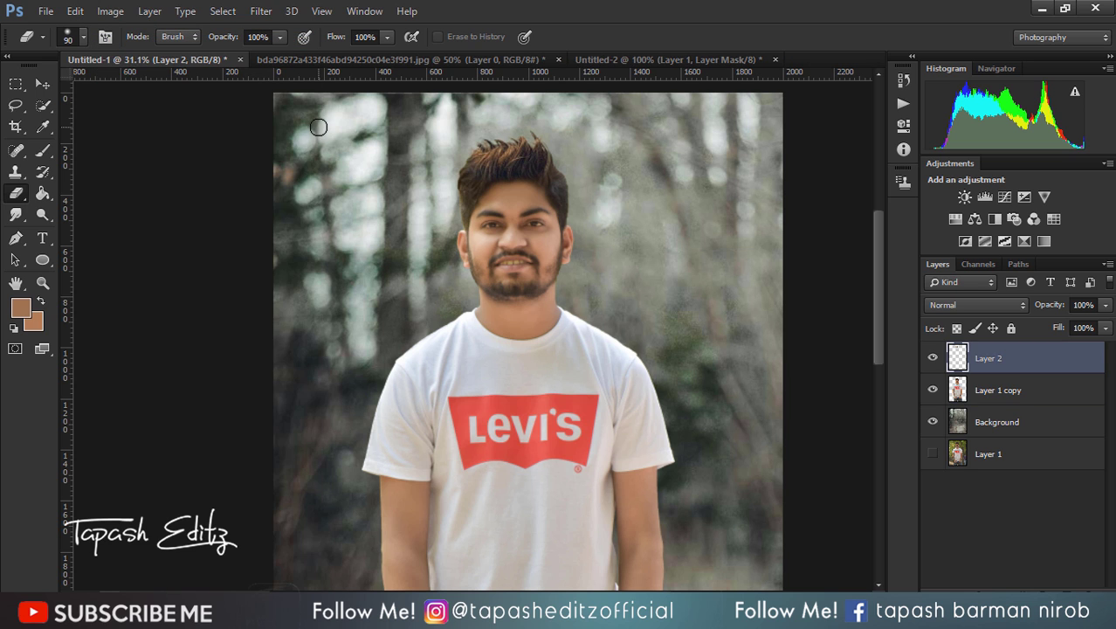
pyautogui.scroll(3, 319, 128)
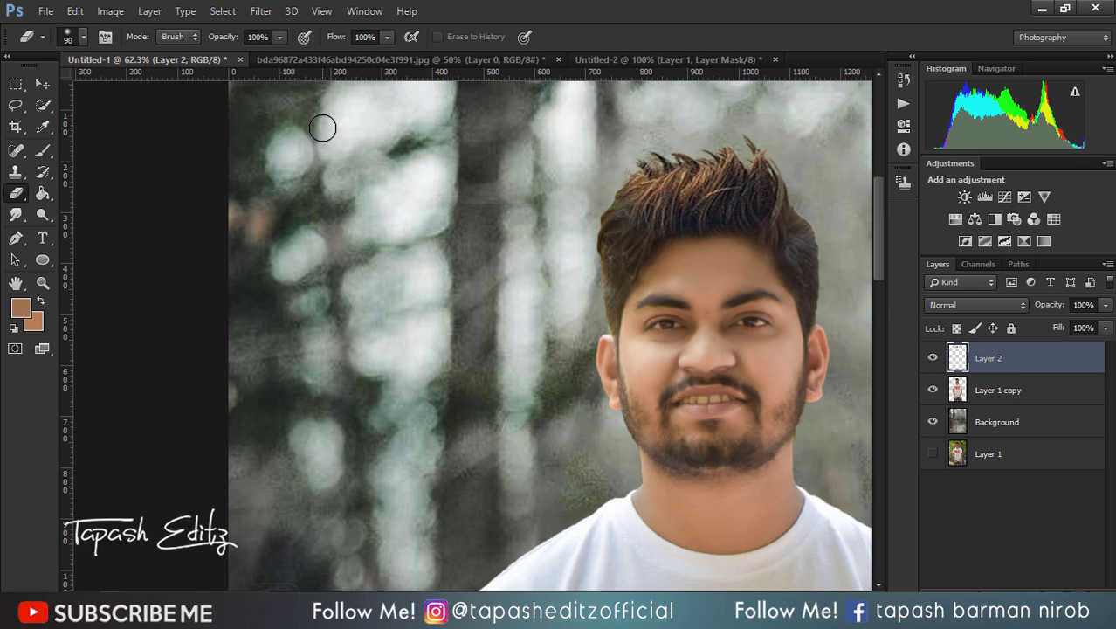
# - Lasso a tuft of the spiky hair and copy it onto its own layer
pyautogui.click(15, 104)
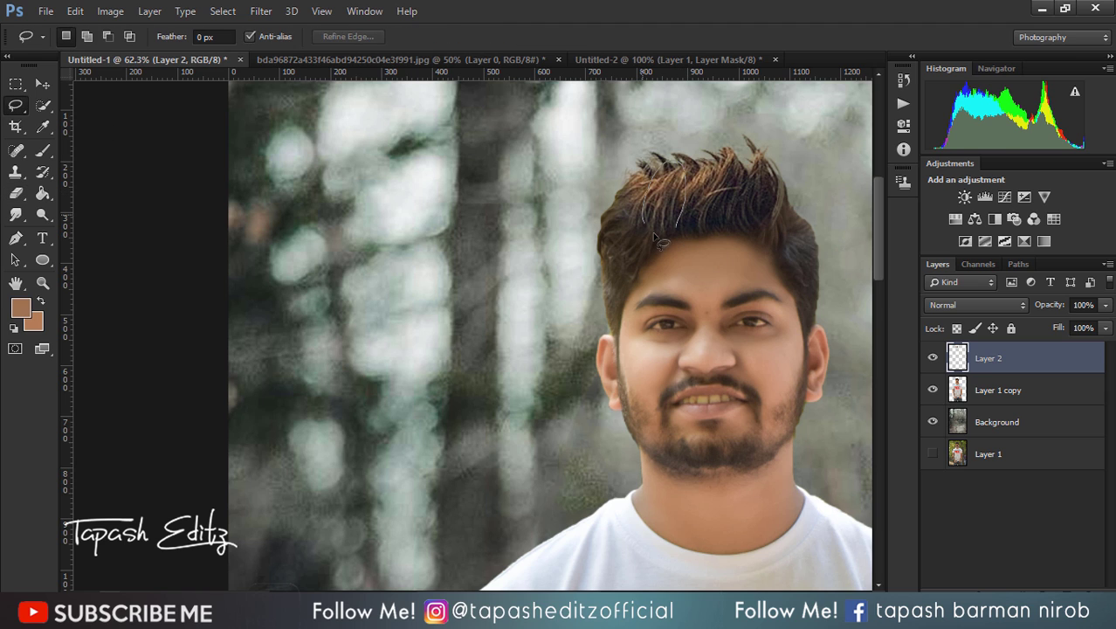
pyautogui.moveTo(662, 165); pyautogui.dragTo(672, 253)
pyautogui.click(677, 142)
pyautogui.moveTo(649, 143); pyautogui.dragTo(670, 149)
pyautogui.rightClick(668, 200)
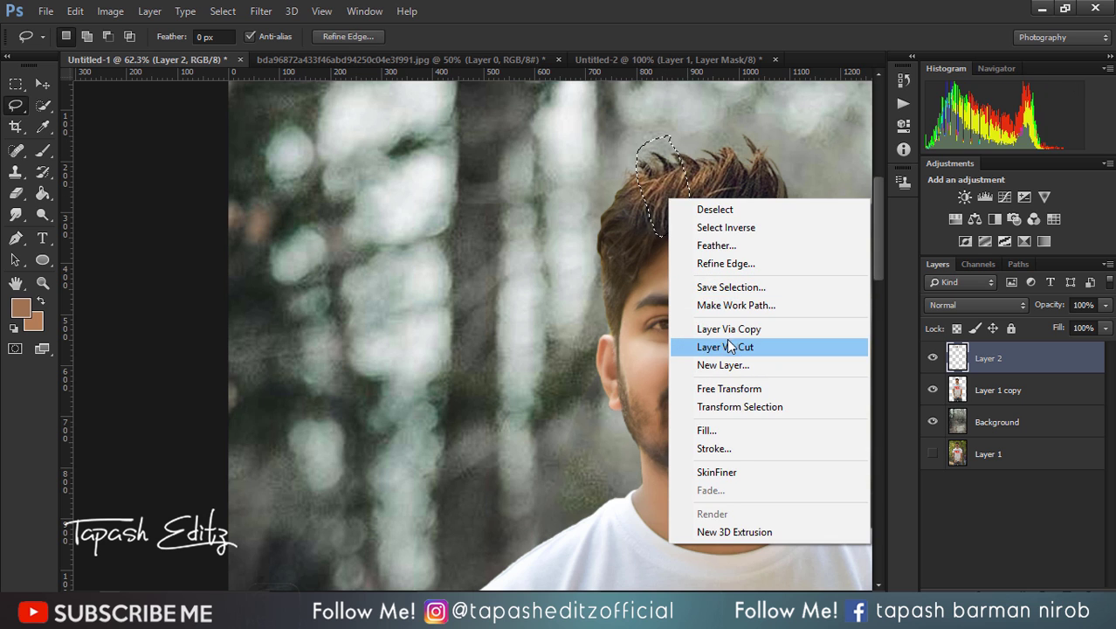
pyautogui.click(728, 328)
pyautogui.click(41, 83)
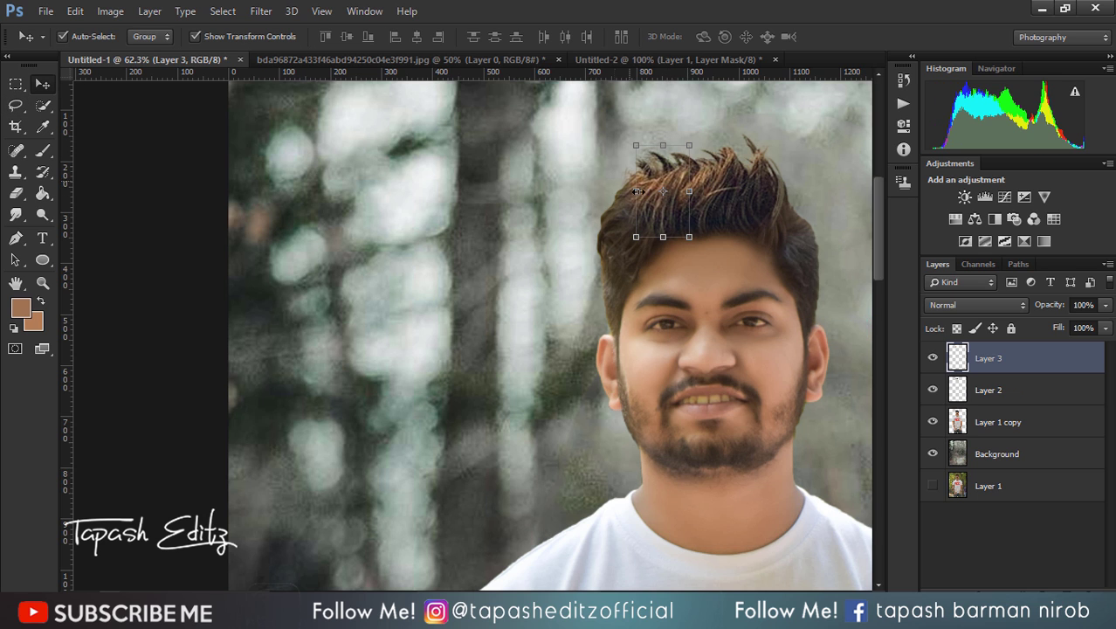
# - Move the copied tuft left onto the side of the head
pyautogui.moveTo(662, 214); pyautogui.dragTo(625, 231)
pyautogui.hotkey('ctrl', 't')
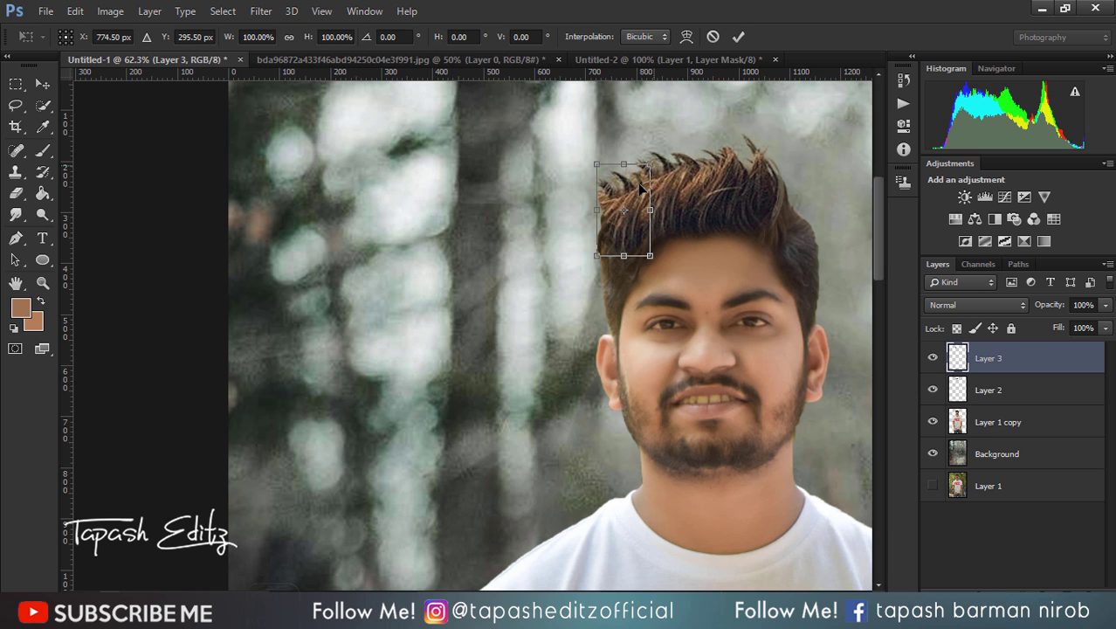
pyautogui.rightClick(634, 193)
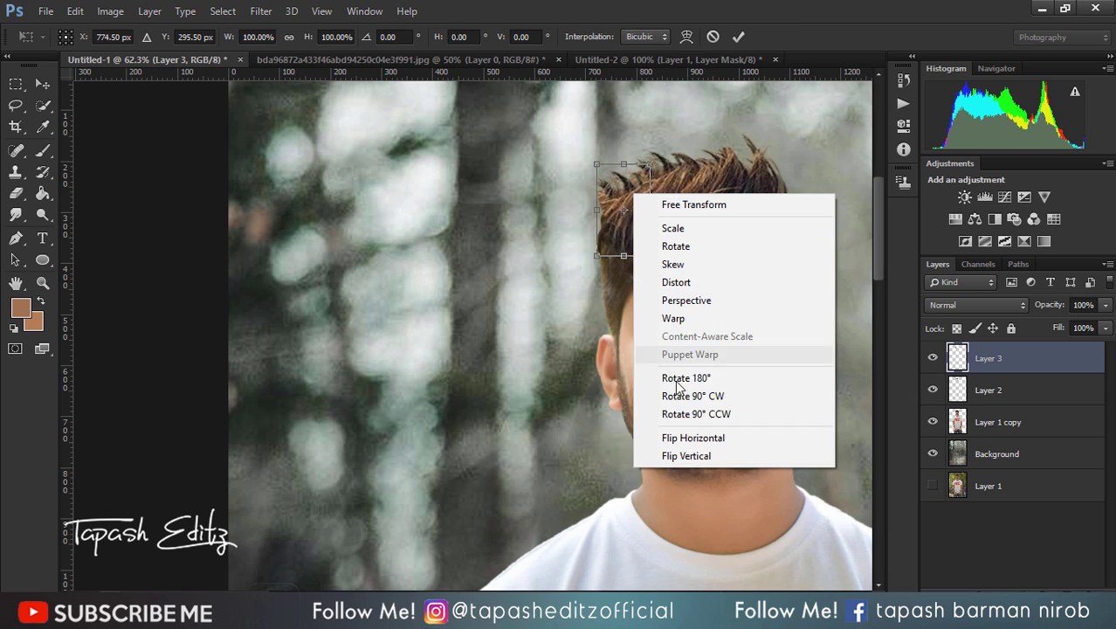
# - Flip the hair patch horizontally, rotate it about 154°, and move it down-left
pyautogui.click(693, 438)
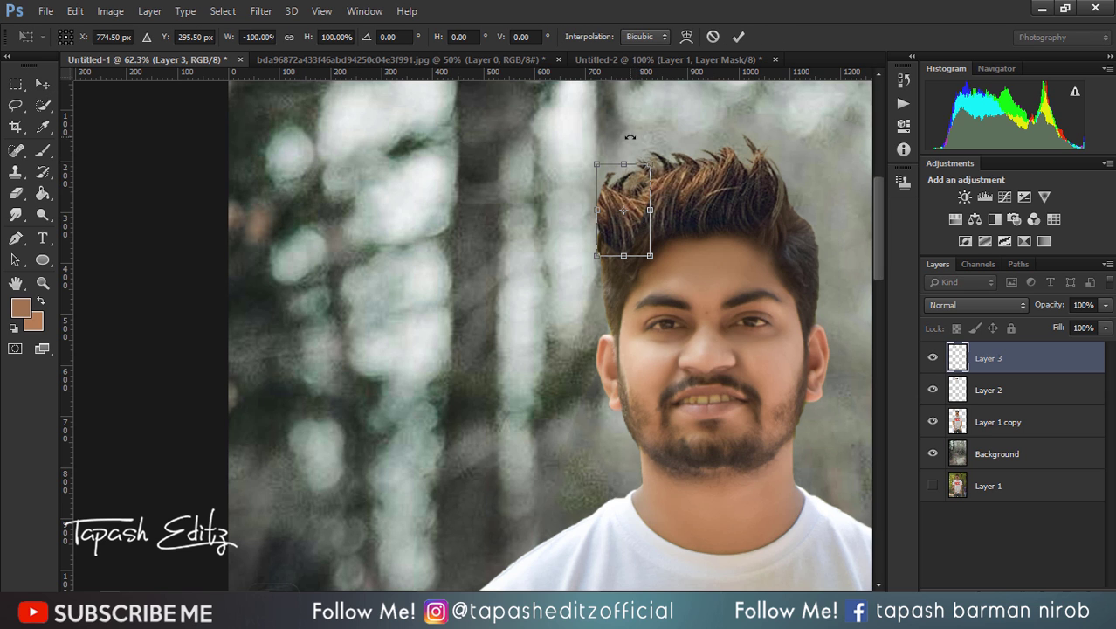
pyautogui.moveTo(630, 137); pyautogui.dragTo(668, 278)
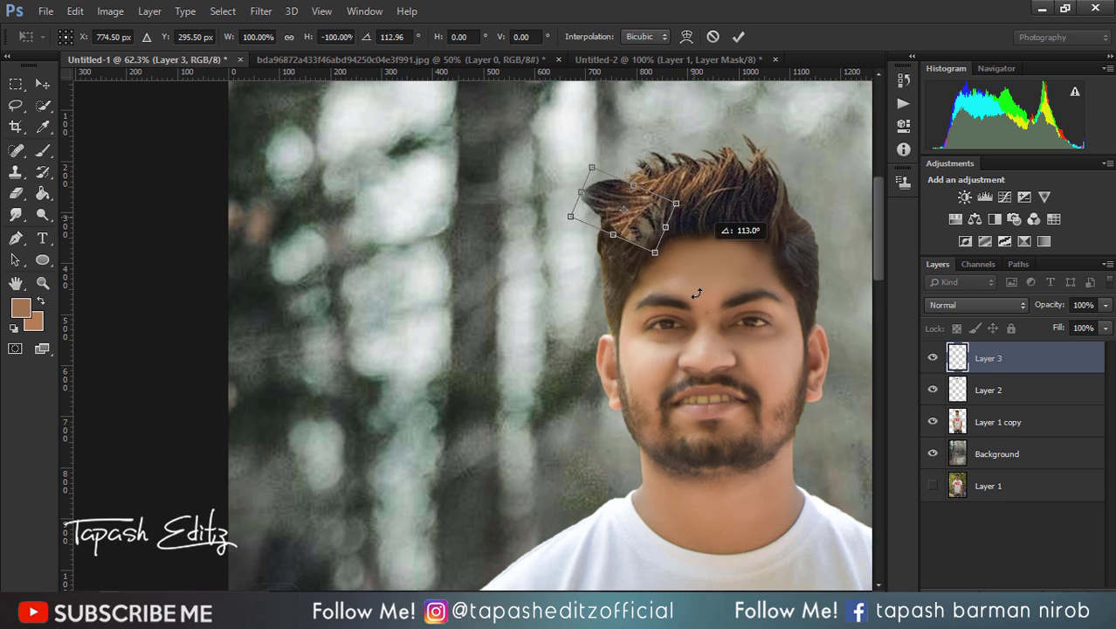
pyautogui.click(734, 36)
pyautogui.moveTo(625, 200); pyautogui.dragTo(616, 219)
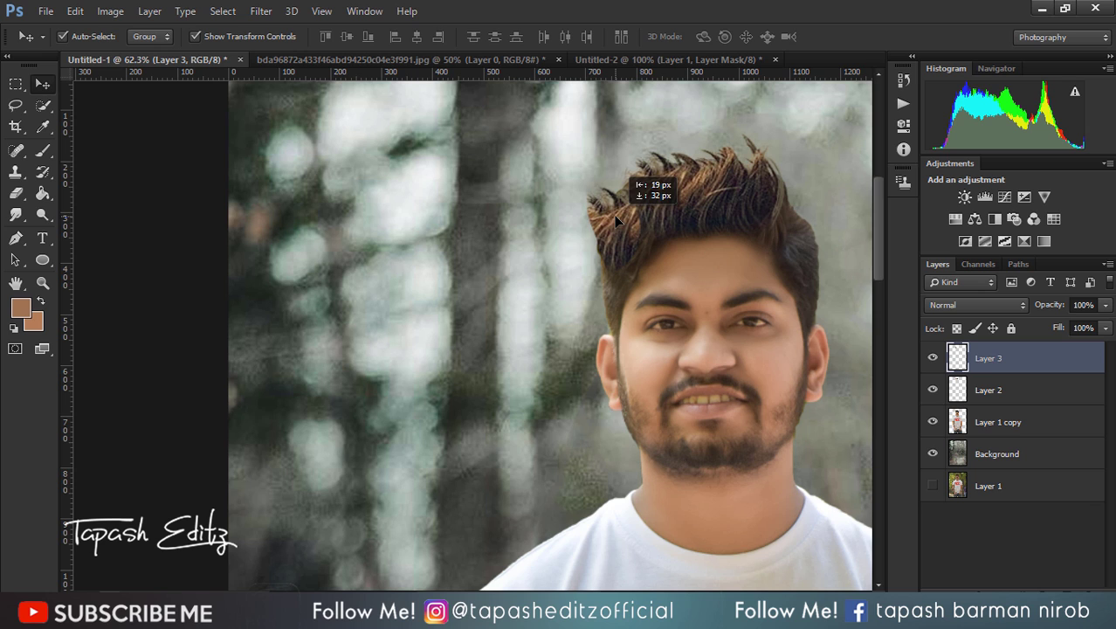
# - Tilt the patch about 9° and skew it so its left side drops
pyautogui.hotkey('ctrl', 't')
pyautogui.moveTo(591, 187); pyautogui.dragTo(604, 186)
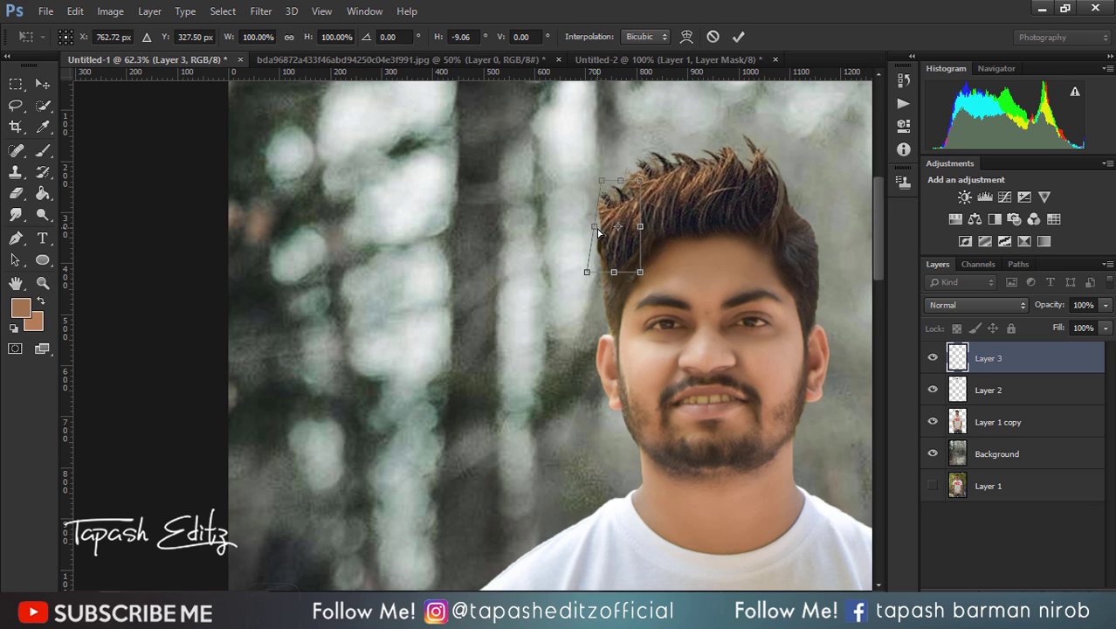
pyautogui.moveTo(594, 228); pyautogui.dragTo(601, 242)
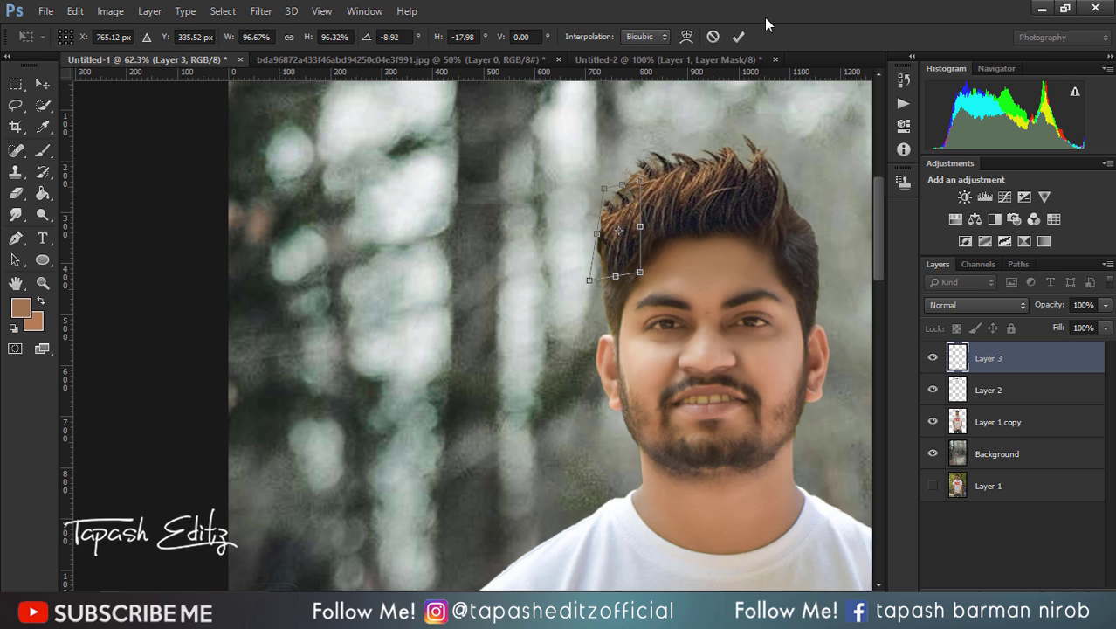
pyautogui.click(738, 38)
pyautogui.click(195, 36)
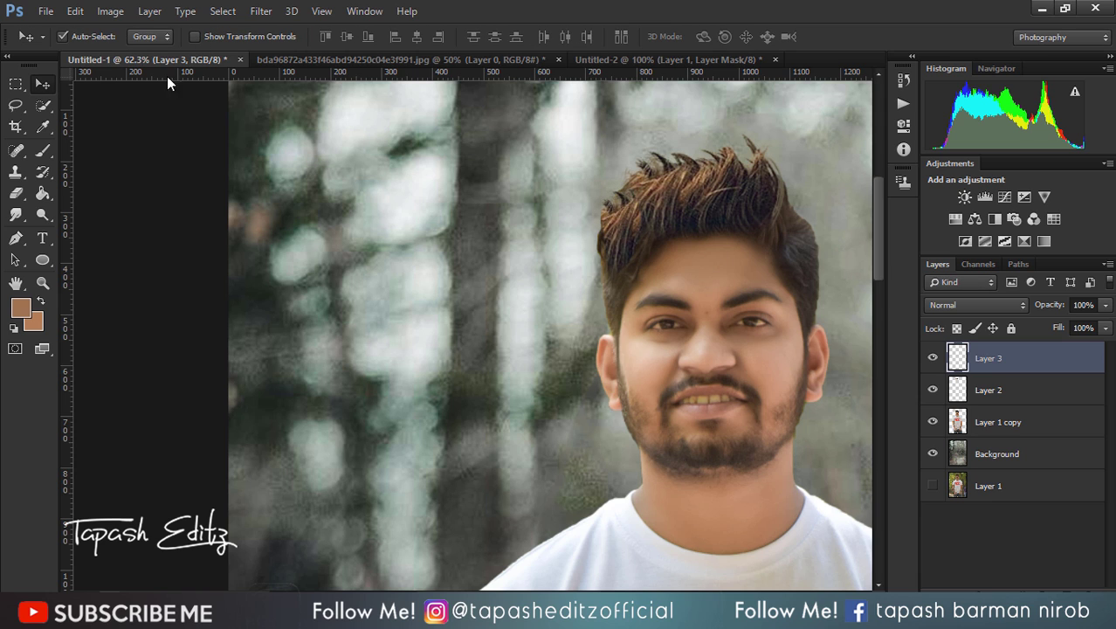
pyautogui.click(17, 193)
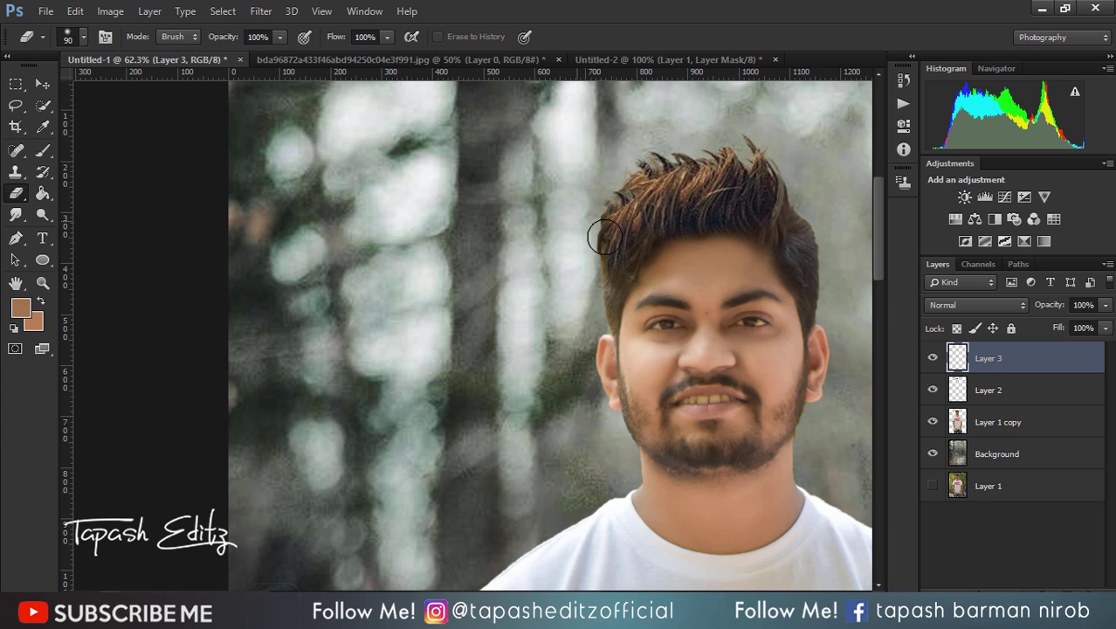
# - Smudge the hair edge with a bristle brush, raising smudge strength to 67%
pyautogui.click(1004, 421)
pyautogui.click(15, 215)
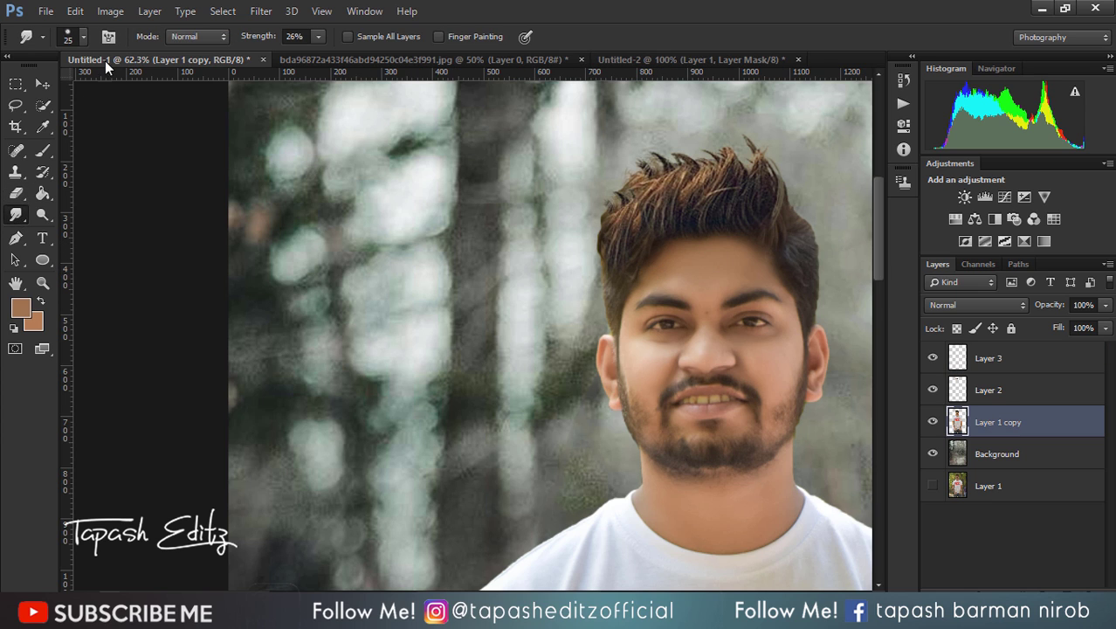
pyautogui.click(76, 36)
pyautogui.scroll(-2, 171, 260)
pyautogui.scroll(-2, 172, 259)
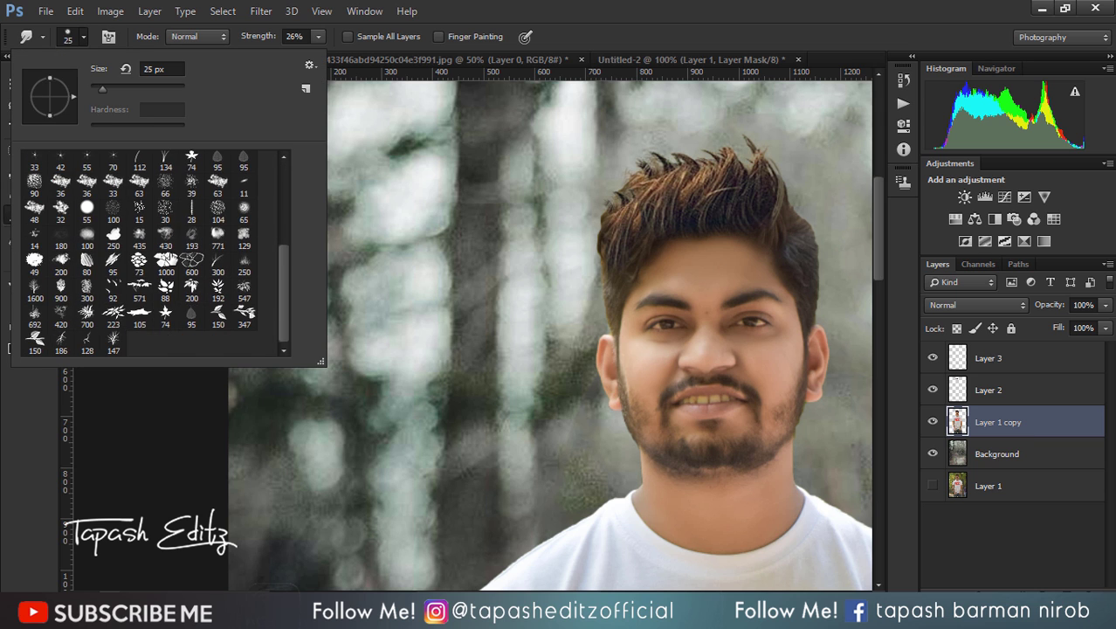
pyautogui.scroll(-2, 171, 259)
pyautogui.scroll(3, 171, 259)
pyautogui.scroll(3, 171, 259)
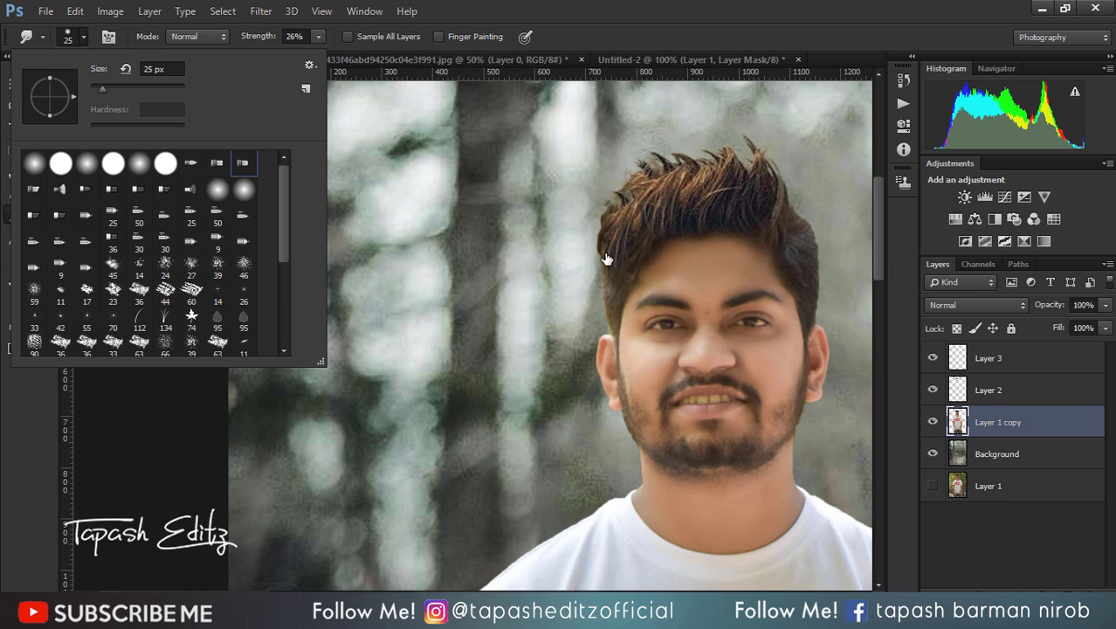
pyautogui.click(470, 165)
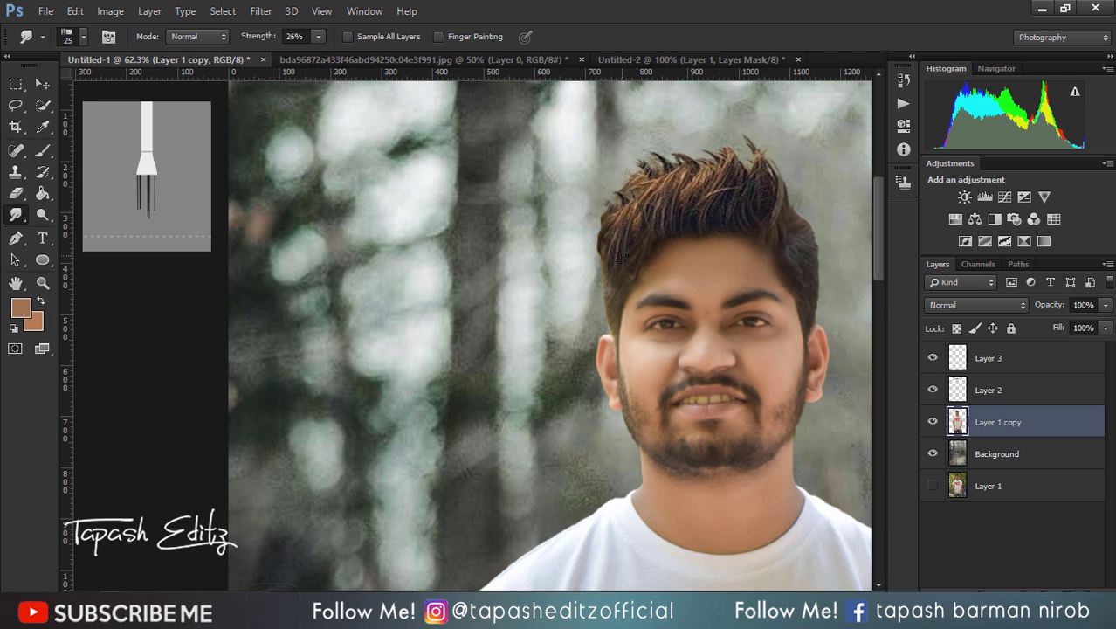
pyautogui.moveTo(606, 229)
pyautogui.mouseDown()
pyautogui.moveTo(618, 187)
pyautogui.moveTo(606, 225)
pyautogui.mouseUp()
pyautogui.click(319, 36)
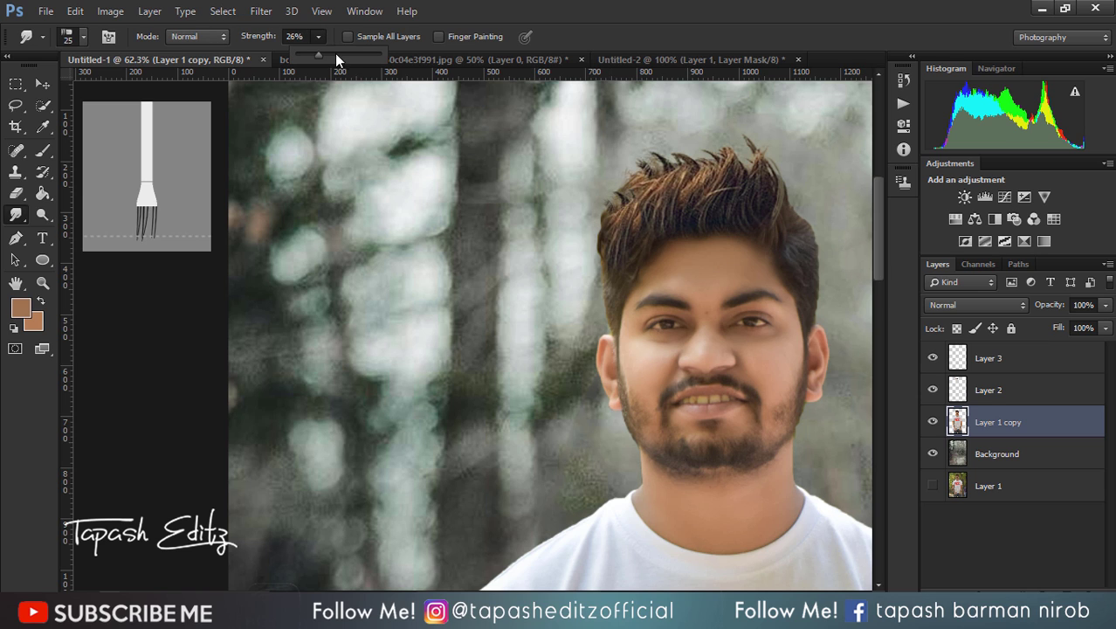
pyautogui.moveTo(612, 259)
pyautogui.mouseDown()
pyautogui.moveTo(602, 233)
pyautogui.moveTo(618, 203)
pyautogui.moveTo(622, 225)
pyautogui.moveTo(631, 175)
pyautogui.mouseUp()
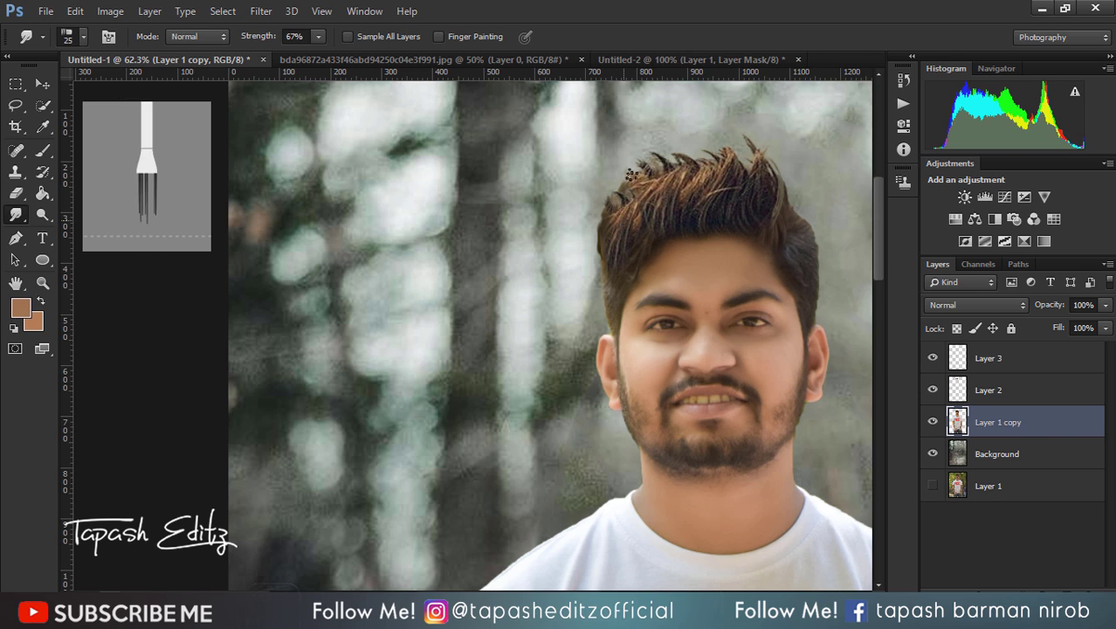
# - Smudge strands upward on Layer 3, then step back three history states
pyautogui.click(985, 357)
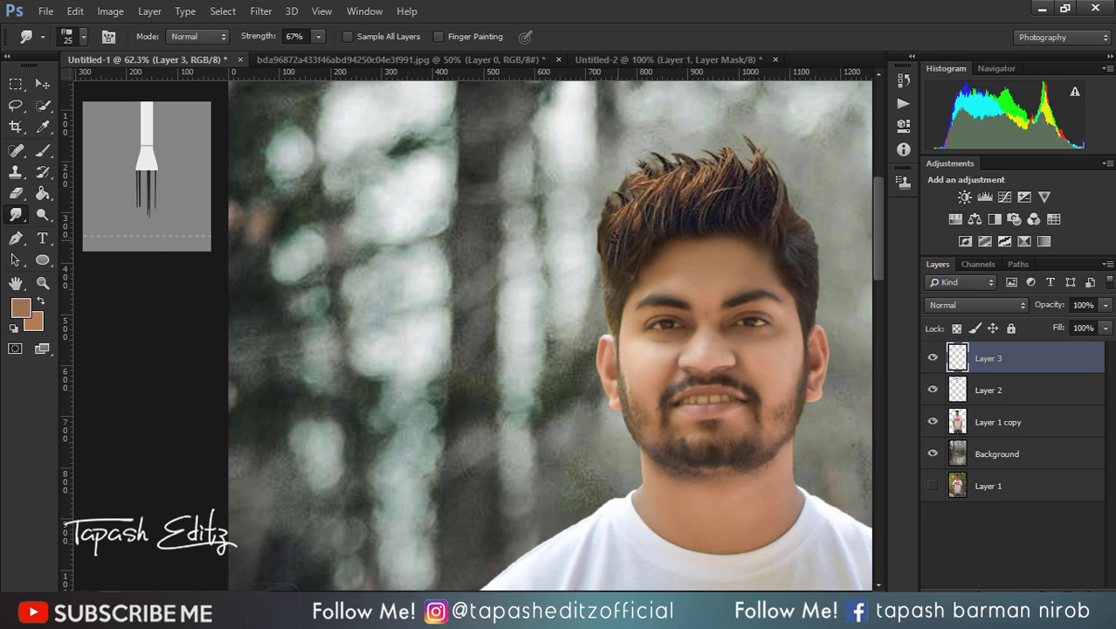
pyautogui.moveTo(616, 238); pyautogui.dragTo(618, 211)
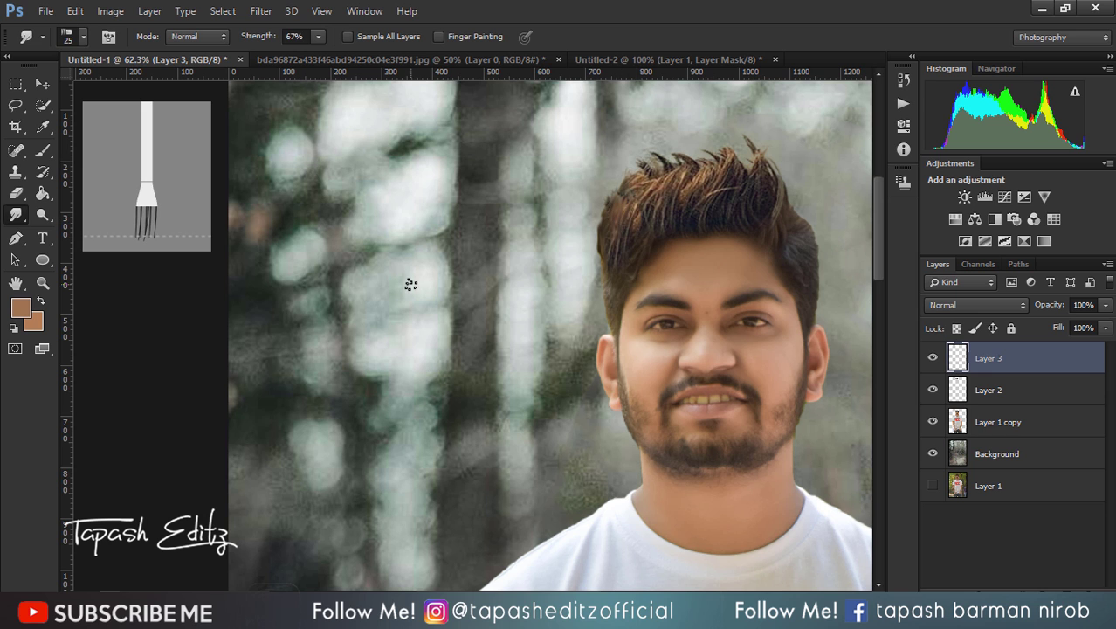
pyautogui.click(75, 10)
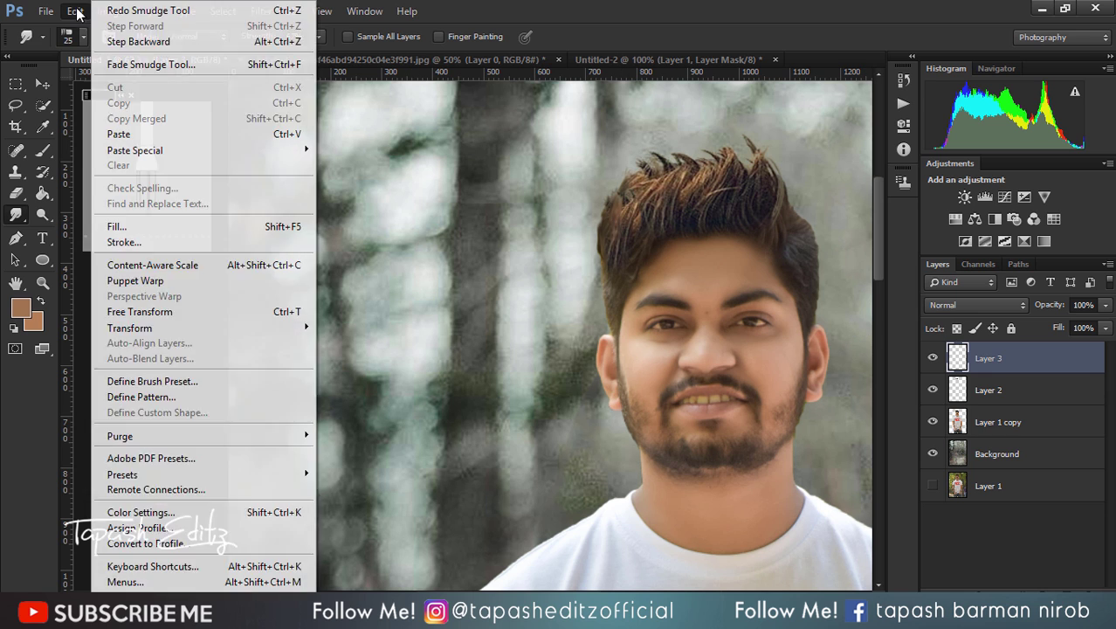
pyautogui.click(106, 40)
pyautogui.click(75, 10)
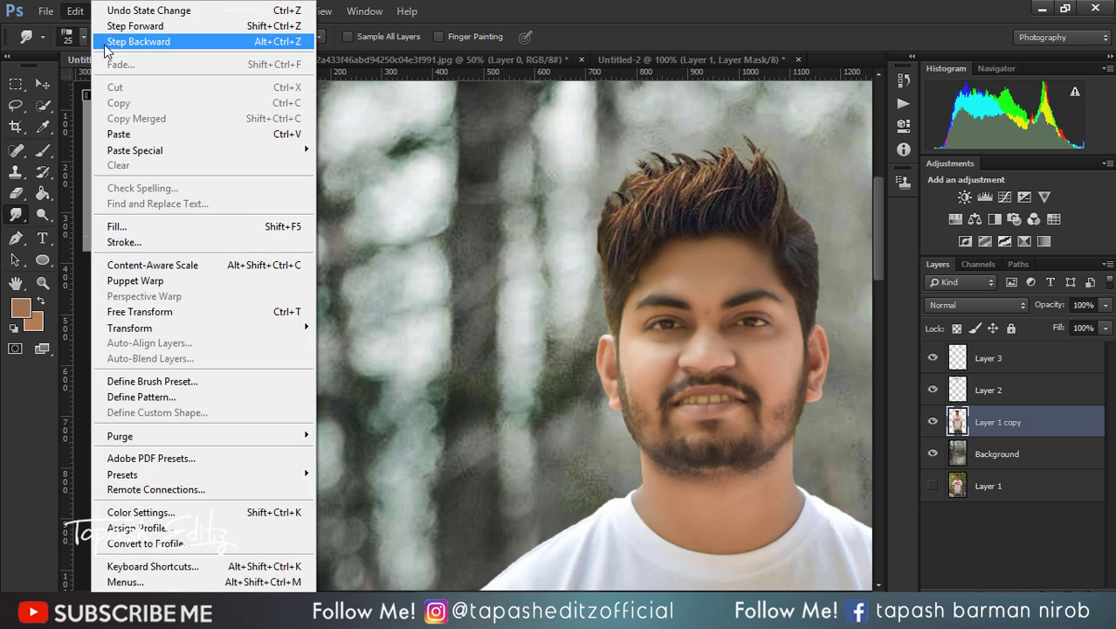
pyautogui.click(104, 44)
pyautogui.click(75, 10)
pyautogui.click(109, 40)
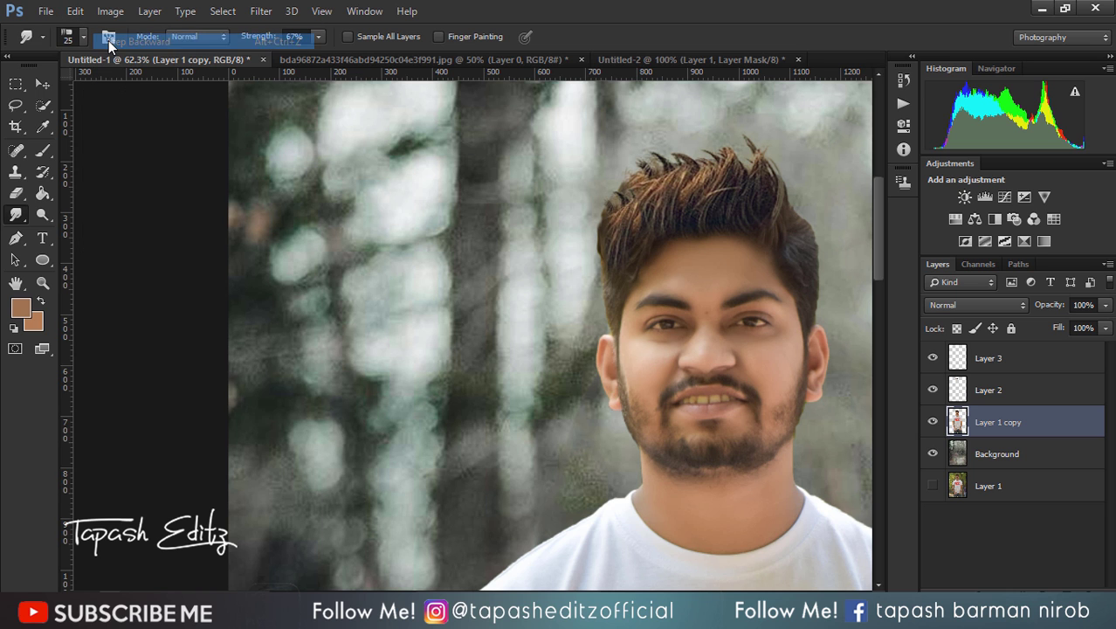
# - Toggle Layer 2 to compare, then nudge Layer 3's patch up and left
pyautogui.click(988, 390)
pyautogui.click(933, 389)
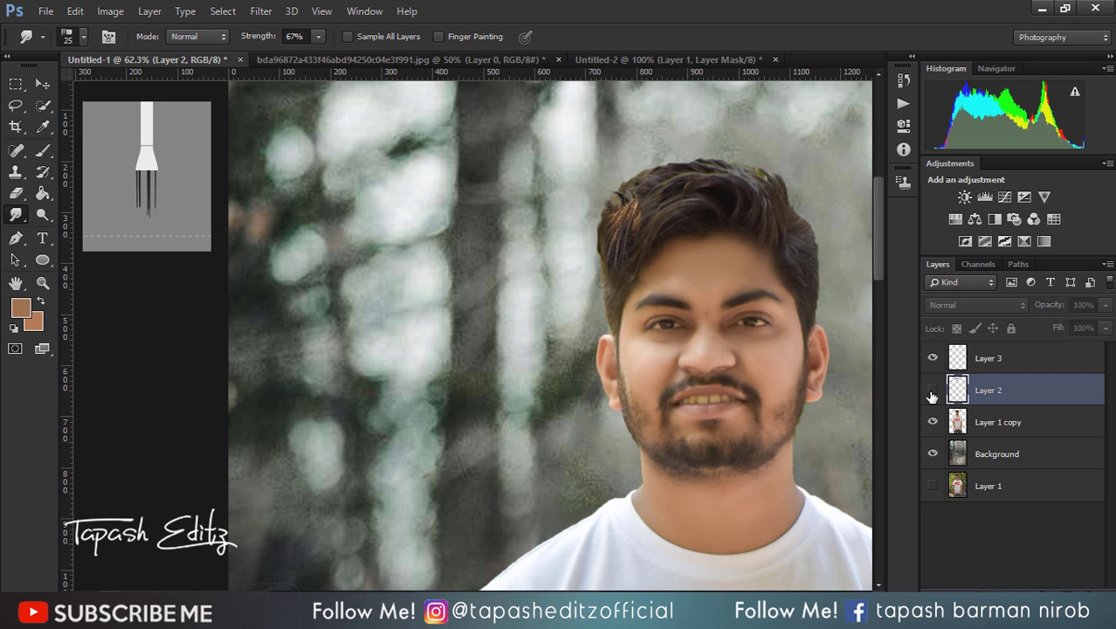
pyautogui.click(932, 389)
pyautogui.click(988, 358)
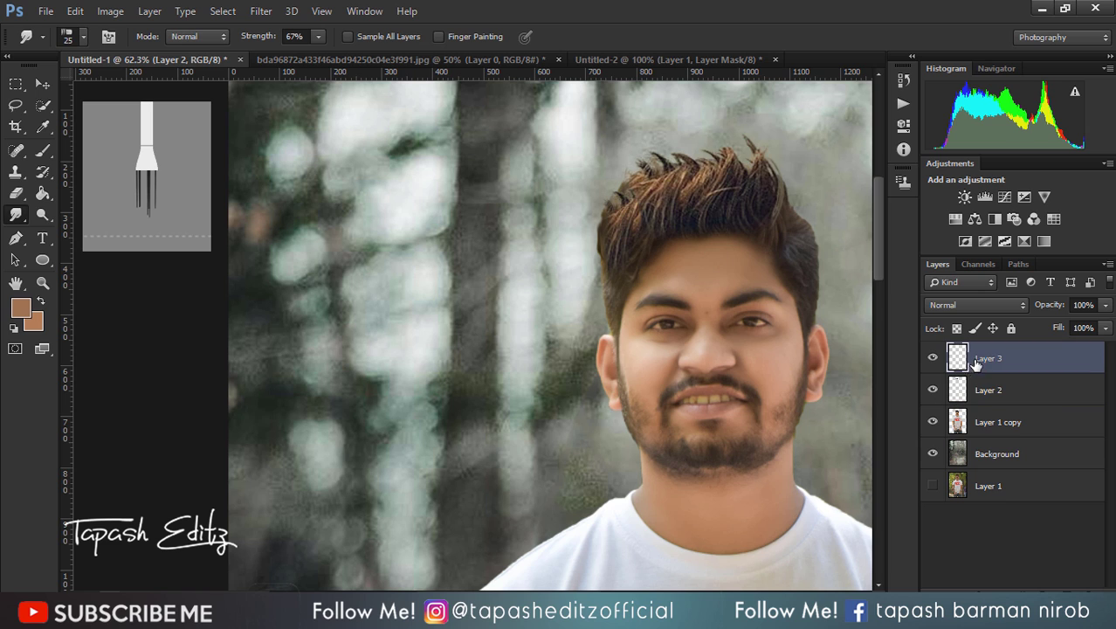
pyautogui.click(42, 83)
pyautogui.moveTo(647, 231); pyautogui.dragTo(629, 223)
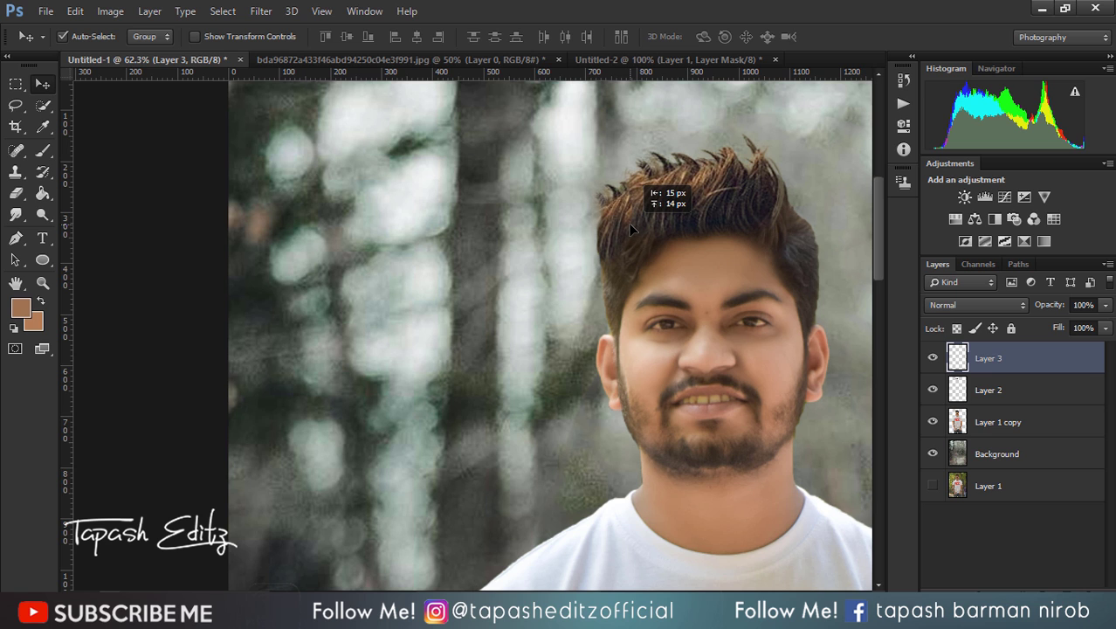
# - Merge Layer 3's hair tuft down into Layer 2
pyautogui.scroll(-5, 634, 234)
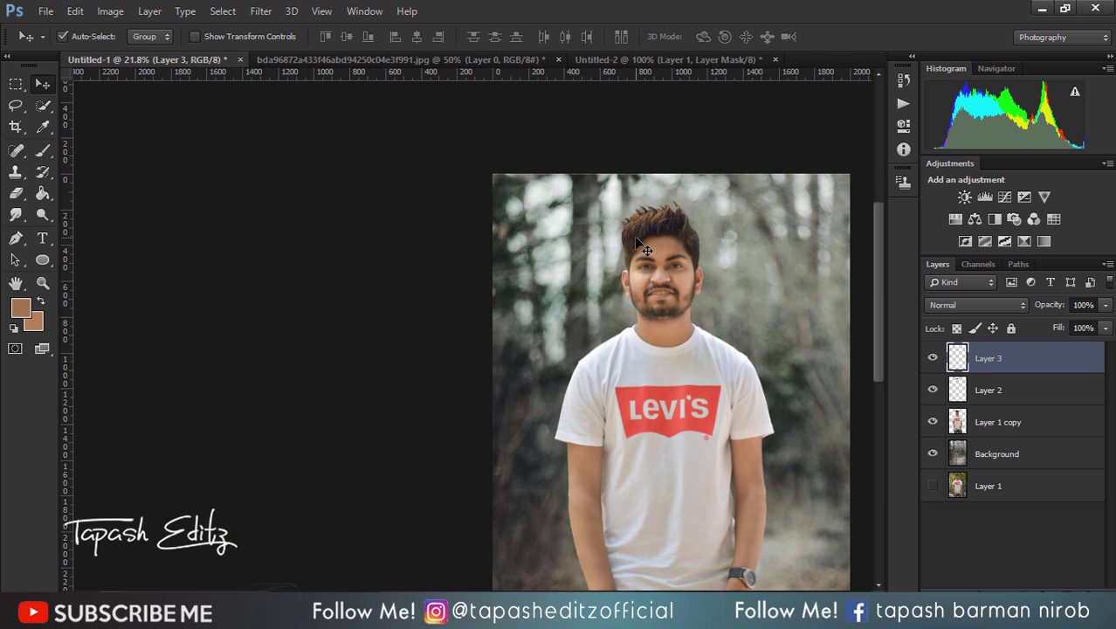
pyautogui.scroll(1, 634, 235)
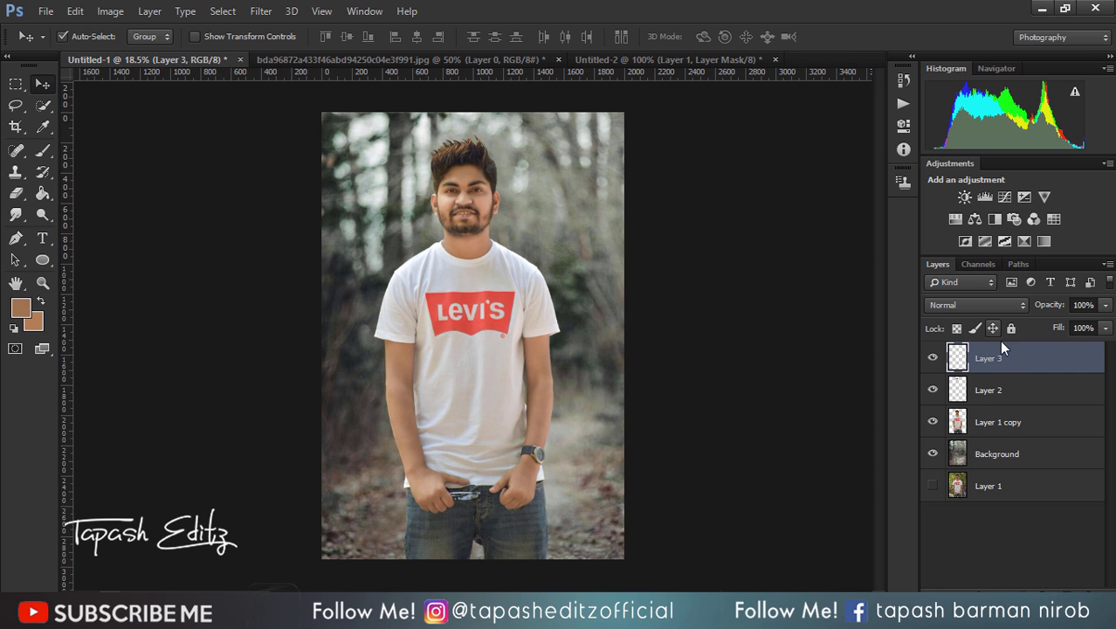
pyautogui.rightClick(999, 358)
pyautogui.click(746, 478)
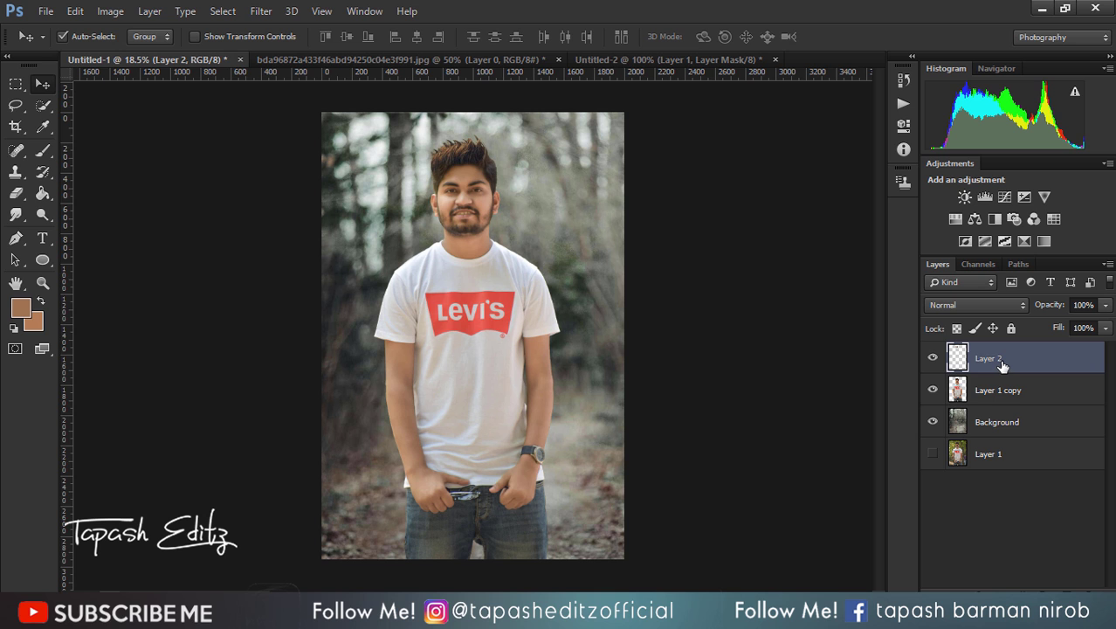
# - Choose the Smudge tool with a 65 px brush enlarged to 100 px
pyautogui.scroll(3, 476, 227)
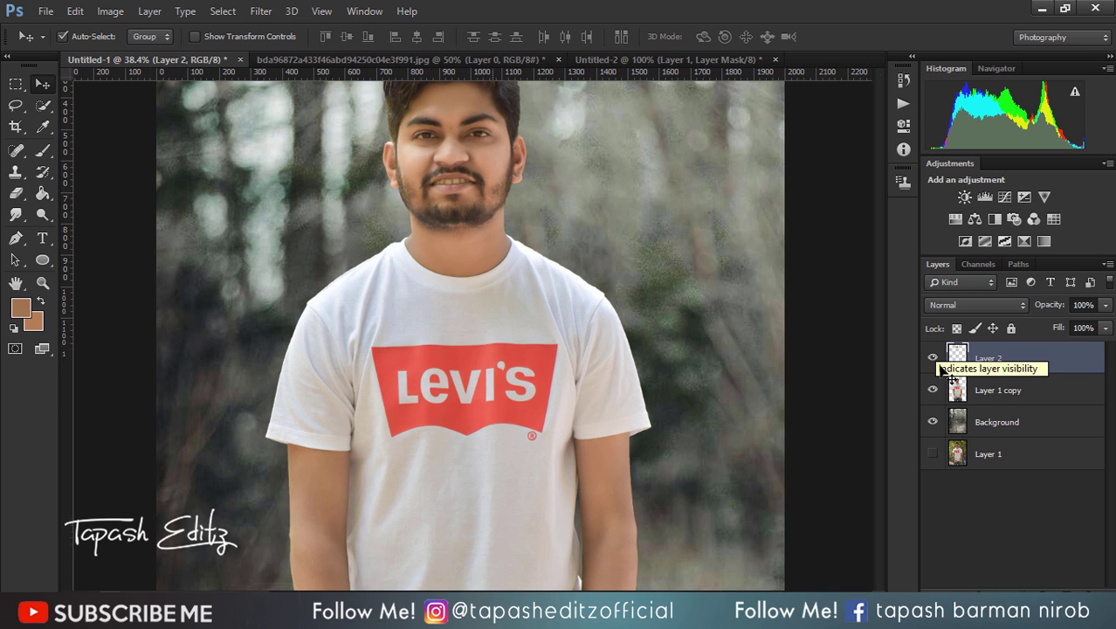
pyautogui.scroll(1, 882, 319)
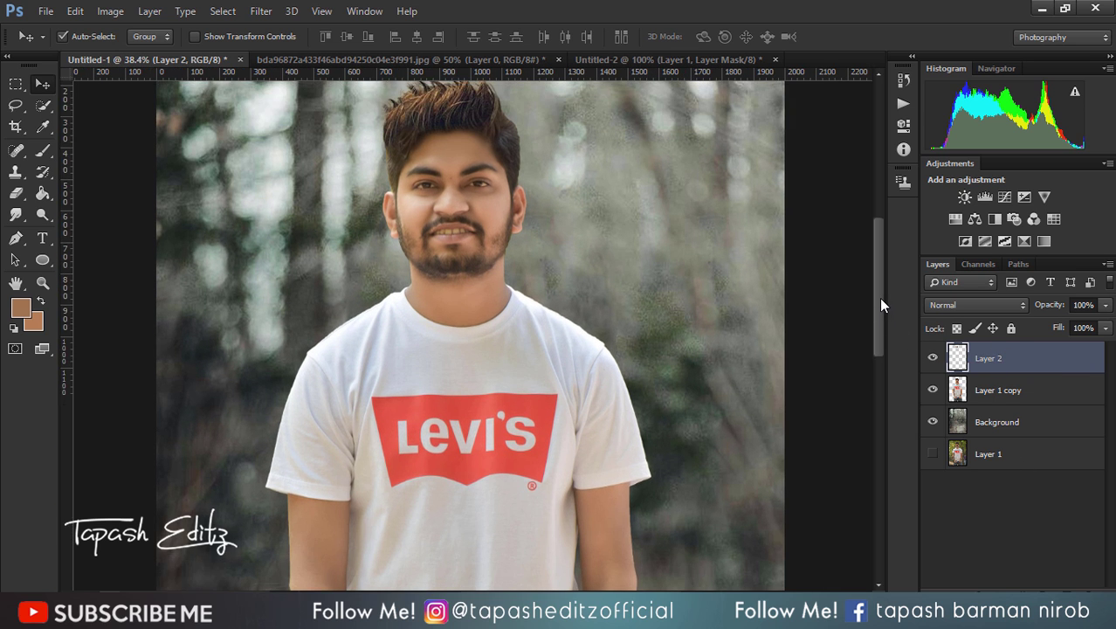
pyautogui.click(21, 218)
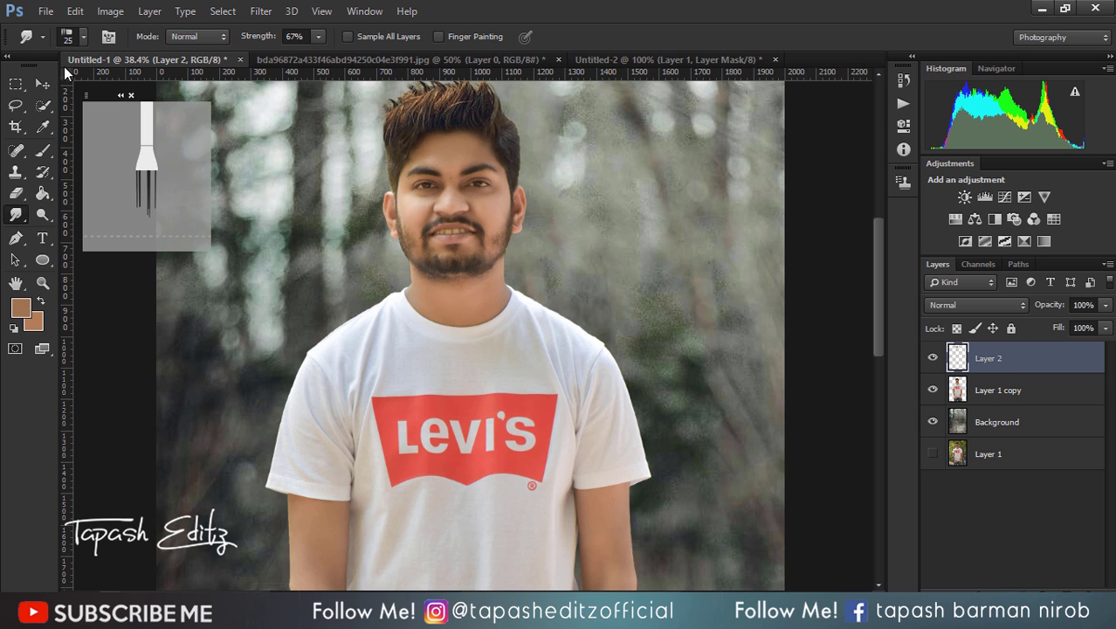
pyautogui.click(67, 36)
pyautogui.scroll(-2, 151, 258)
pyautogui.click(244, 328)
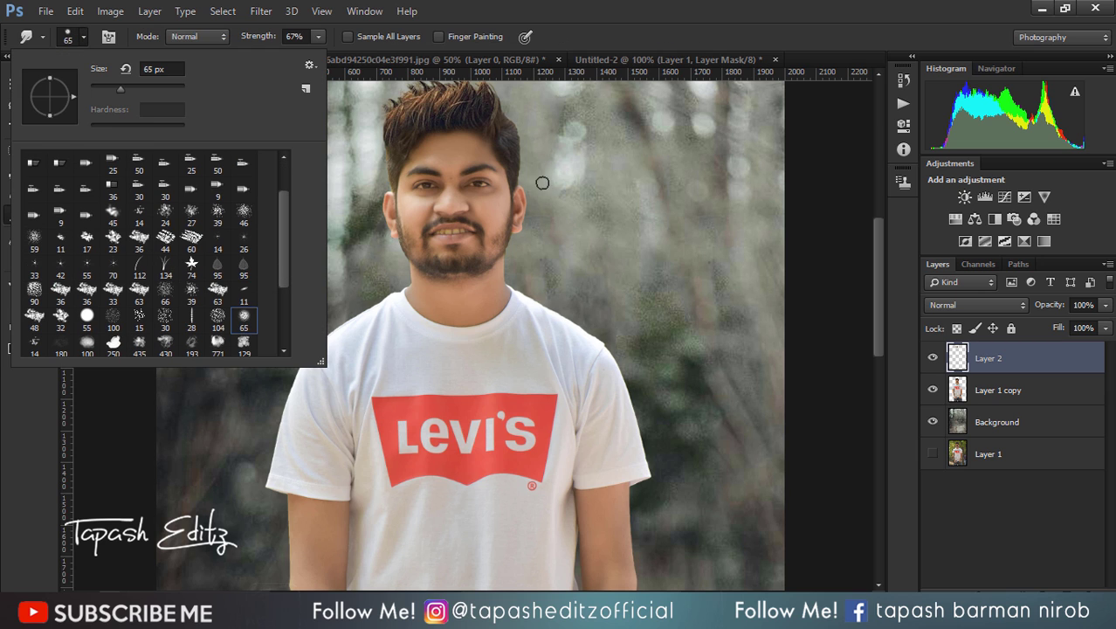
pyautogui.click(453, 154)
pyautogui.press(']')
pyautogui.press(']')
pyautogui.press(']')
pyautogui.press(']')
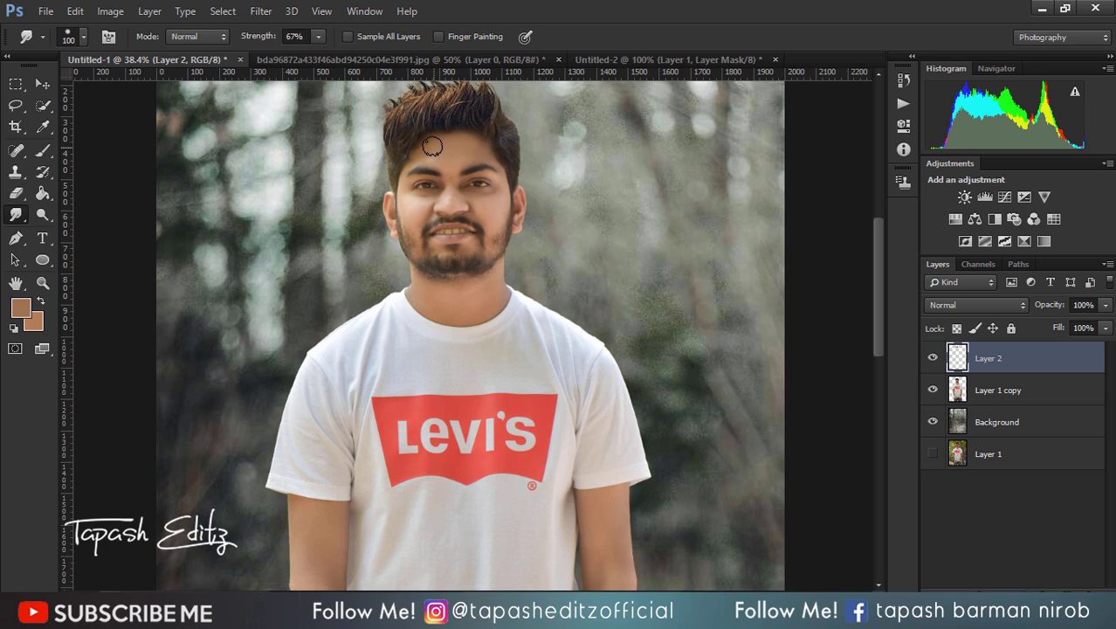
# - Select Layer 1 copy and fine-tune the smudge brush size
pyautogui.click(985, 390)
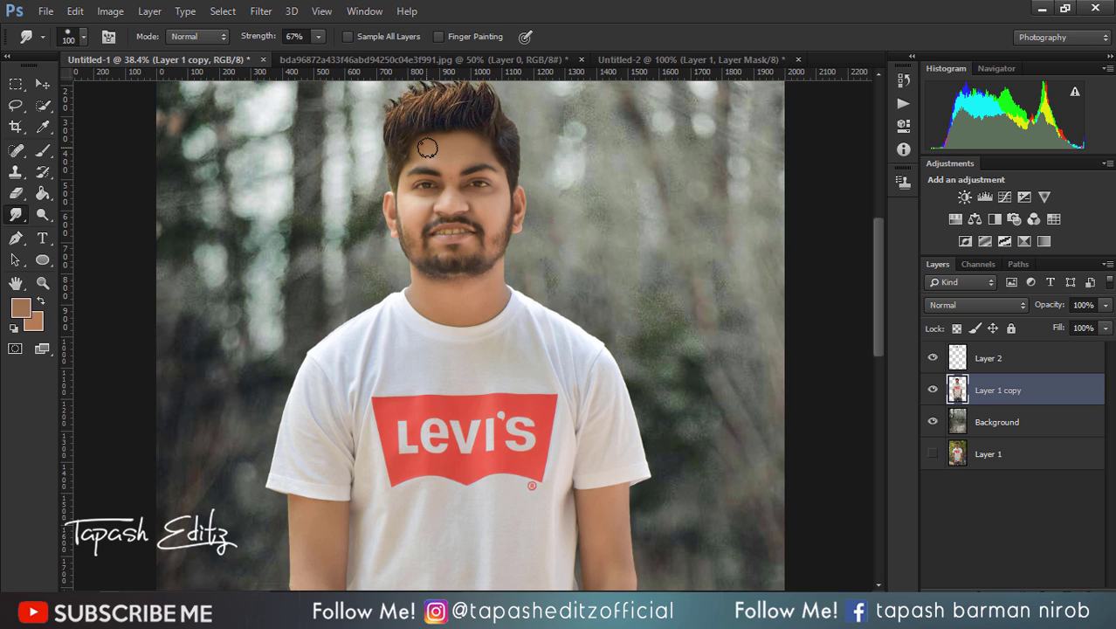
pyautogui.press('[')
pyautogui.press('[')
pyautogui.press(']')
pyautogui.press('[')
pyautogui.press('[')
pyautogui.press('[')
pyautogui.scroll(-3, 421, 152)
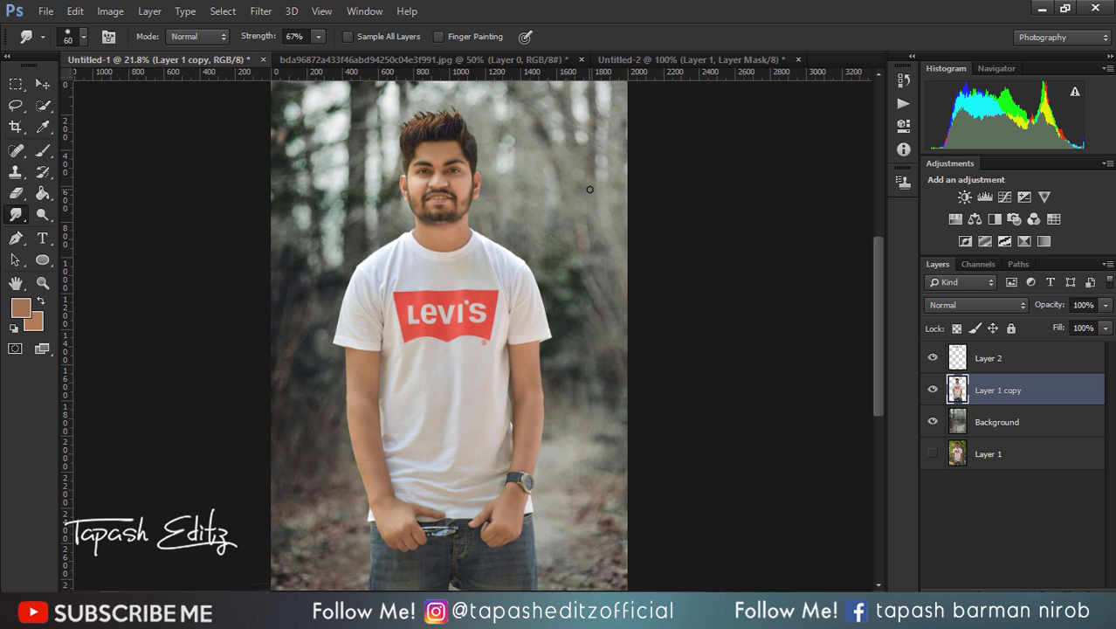
# - Merge Layer 2's painted hair down into Layer 1 copy
pyautogui.scroll(-1, 716, 336)
pyautogui.click(1039, 359)
pyautogui.rightClick(1040, 359)
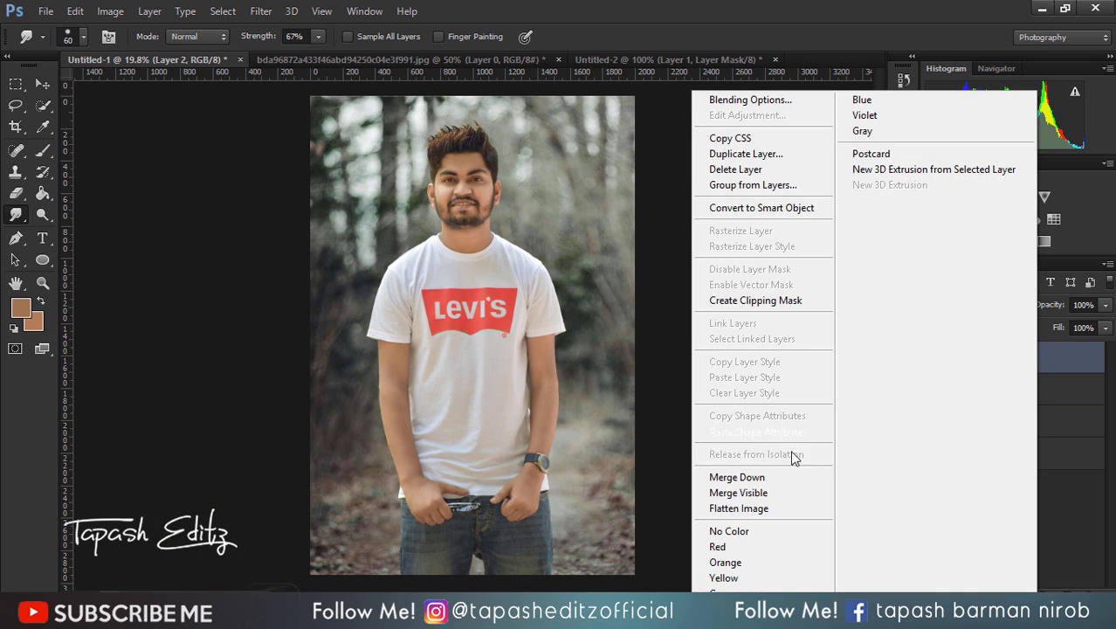
pyautogui.click(784, 476)
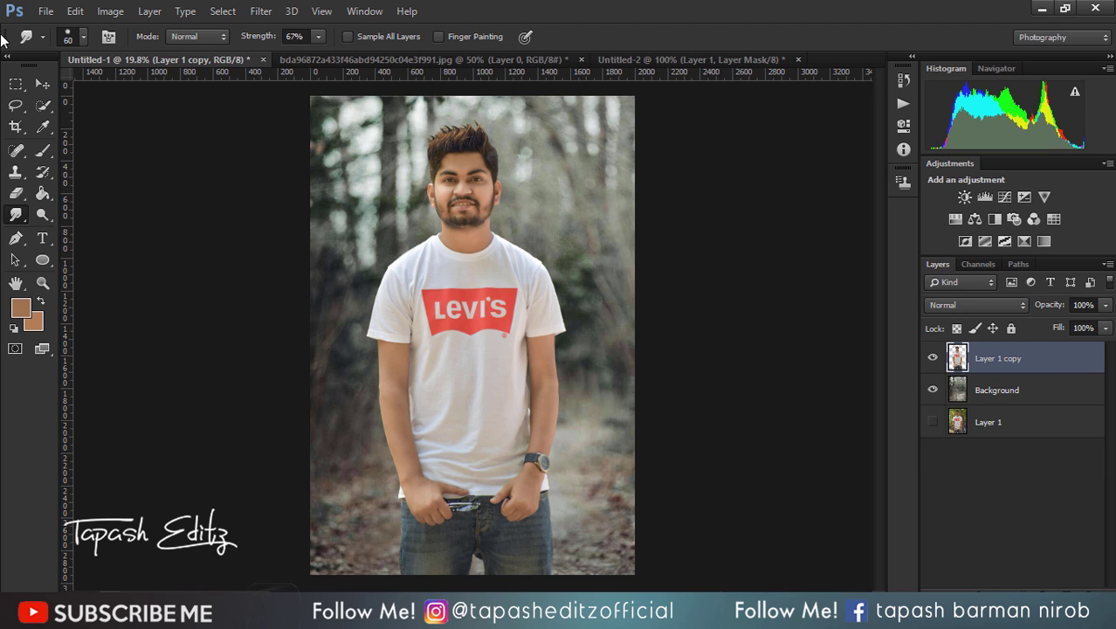
# - Lasso the hair area and copy it onto a new layer
pyautogui.click(15, 104)
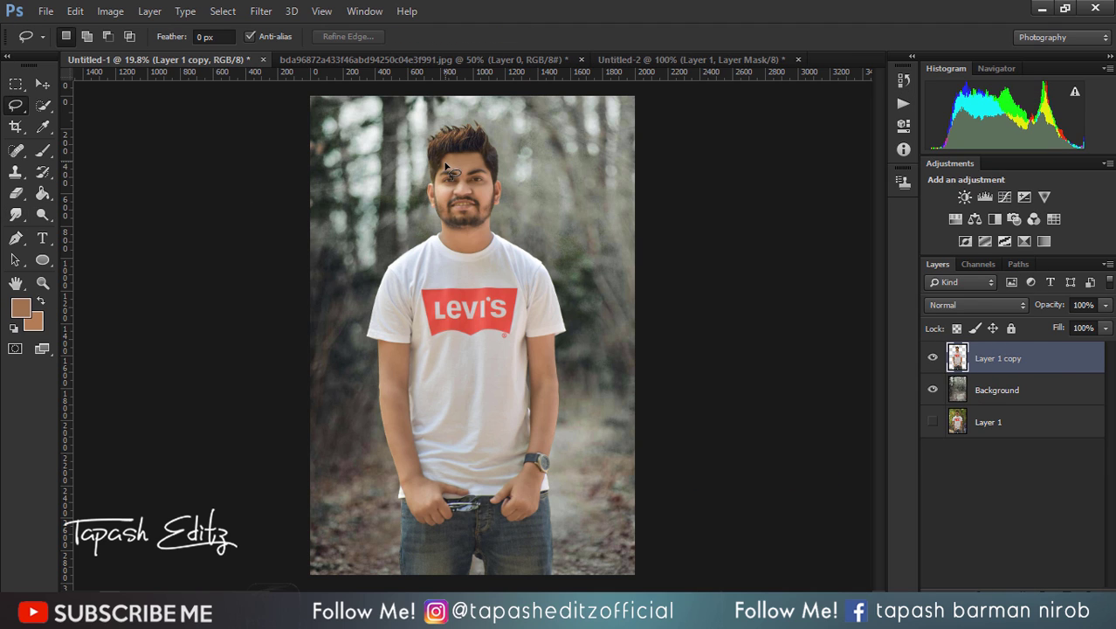
pyautogui.moveTo(428, 182)
pyautogui.mouseDown()
pyautogui.moveTo(504, 179)
pyautogui.moveTo(449, 167)
pyautogui.moveTo(434, 180)
pyautogui.mouseUp()
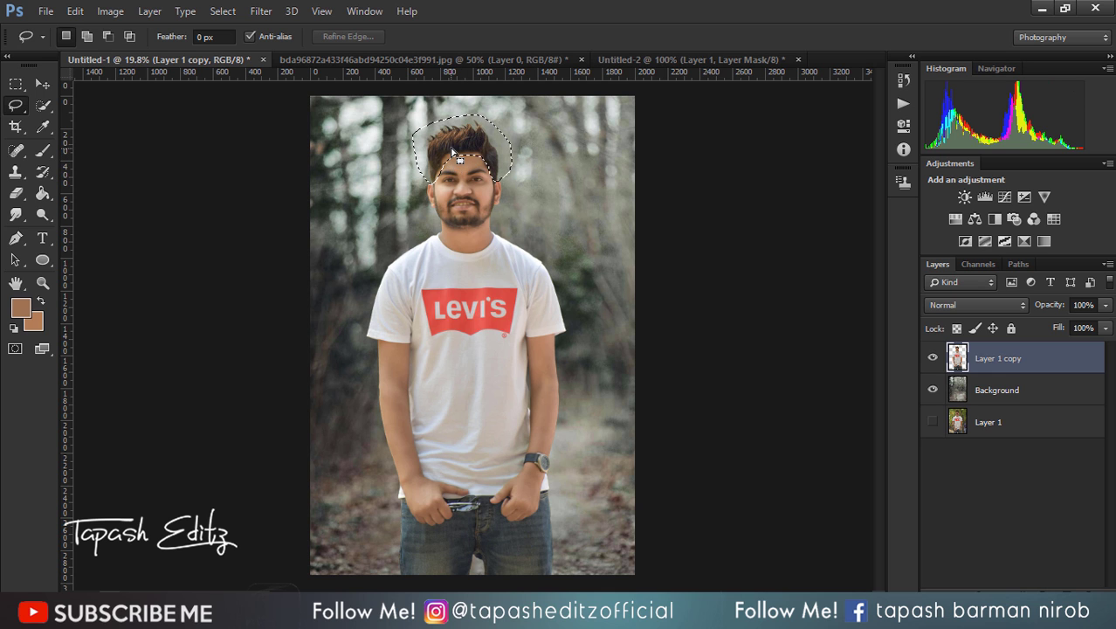
pyautogui.rightClick(448, 148)
pyautogui.click(507, 280)
# - Darken the hair with Levels: input black 10, midtones 1.03
pyautogui.click(110, 10)
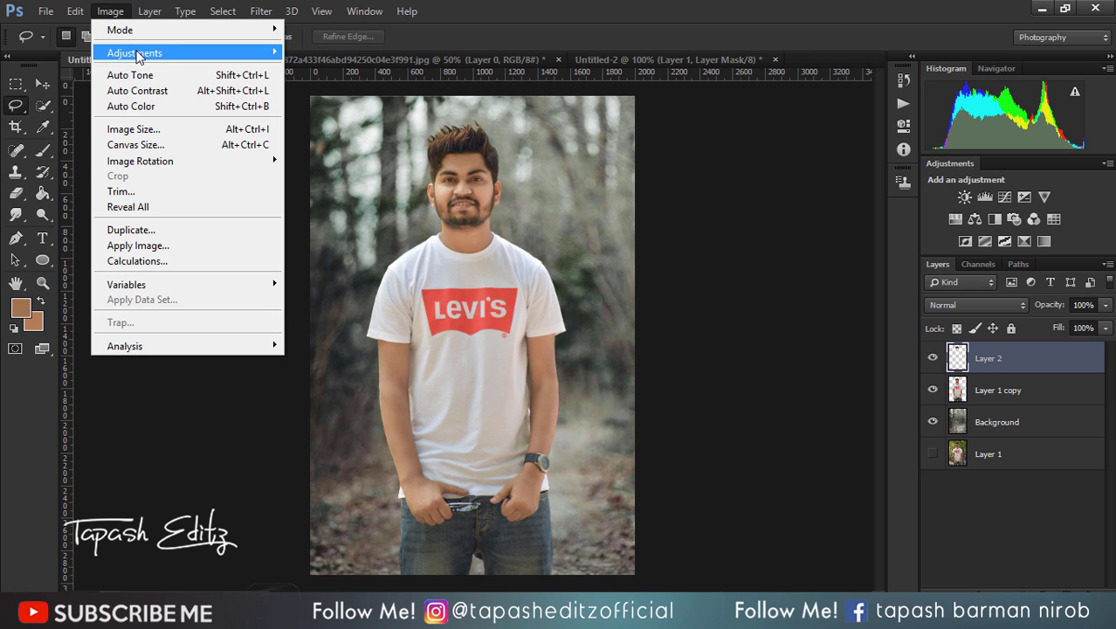
pyautogui.click(367, 67)
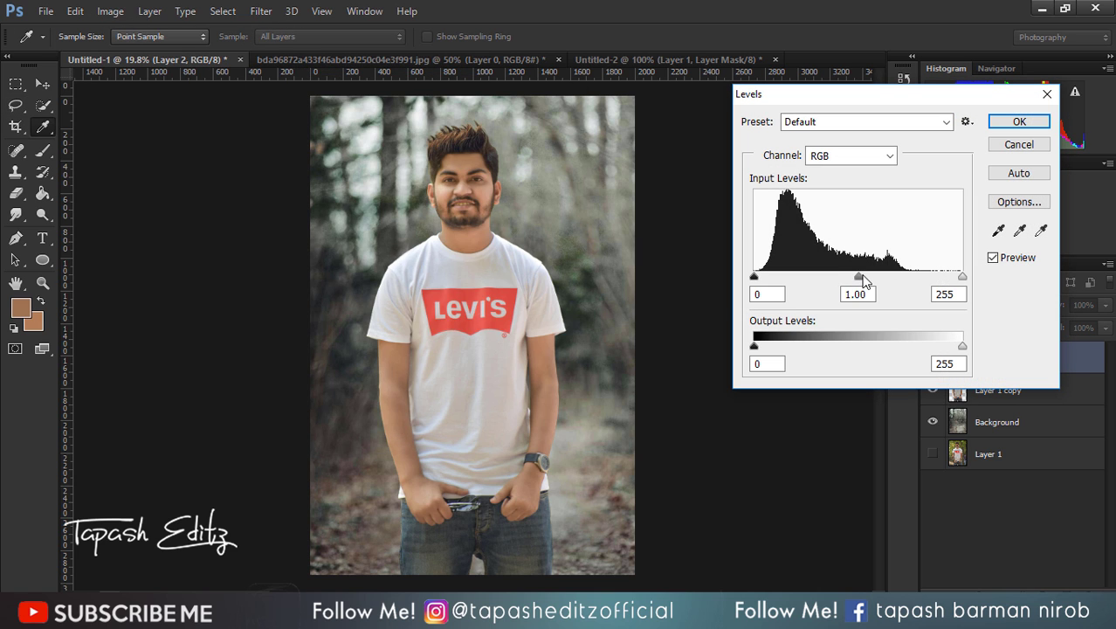
pyautogui.moveTo(859, 277); pyautogui.dragTo(855, 278)
pyautogui.moveTo(755, 277); pyautogui.dragTo(762, 278)
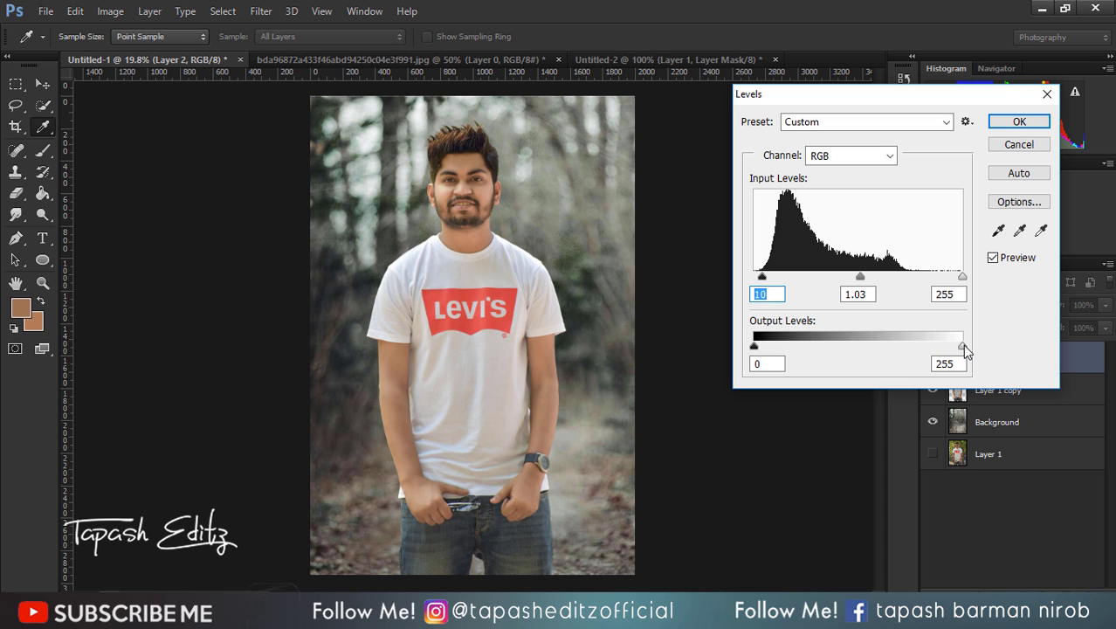
pyautogui.click(1018, 124)
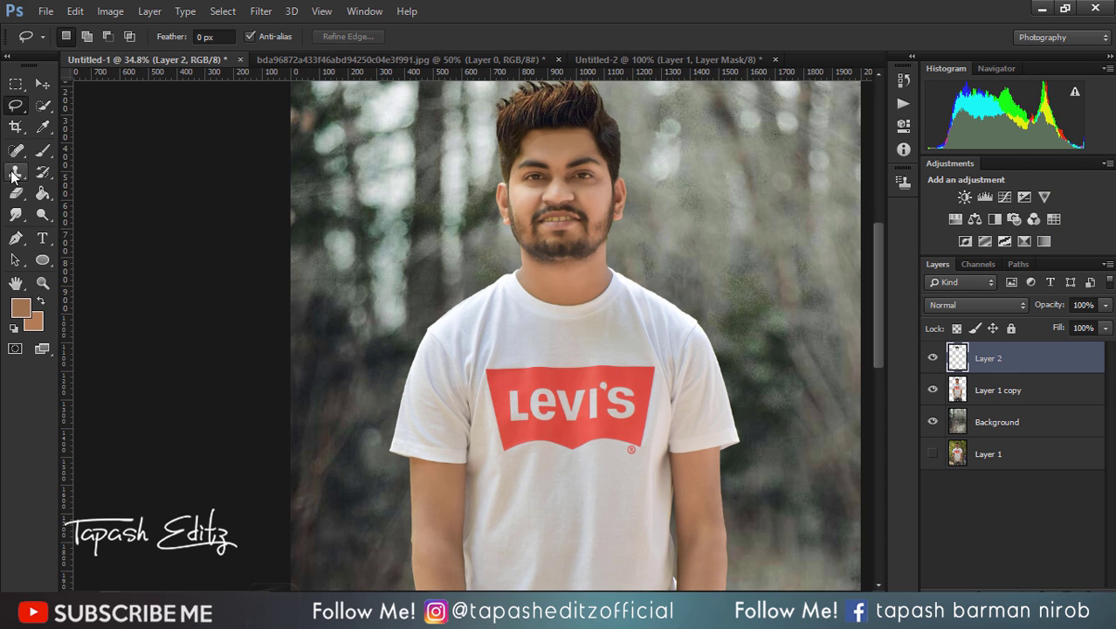
pyautogui.click(16, 193)
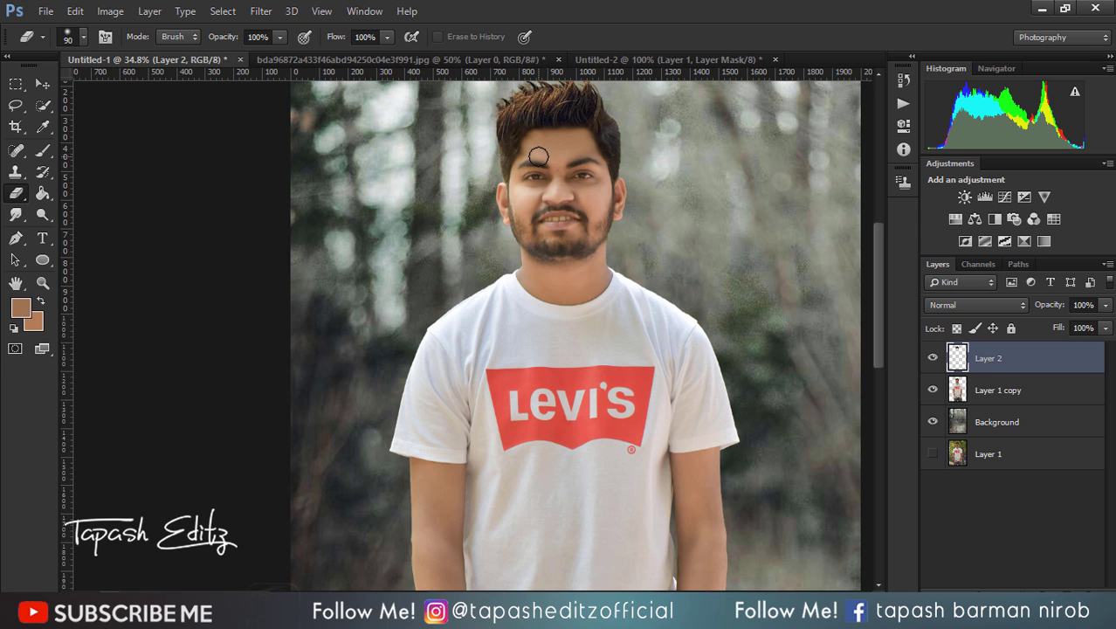
# - Merge Layer 2 into Layer 1 copy, then Layer 1 copy into the Background
pyautogui.scroll(-2, 538, 163)
pyautogui.rightClick(1009, 358)
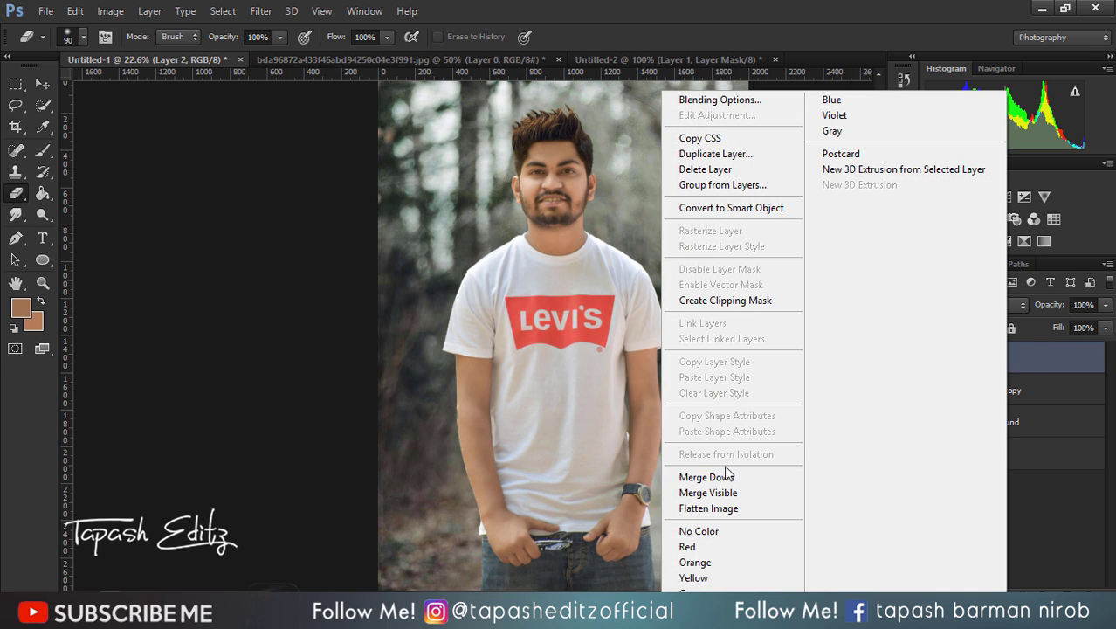
pyautogui.click(721, 476)
pyautogui.scroll(-2, 646, 332)
pyautogui.scroll(1, 646, 331)
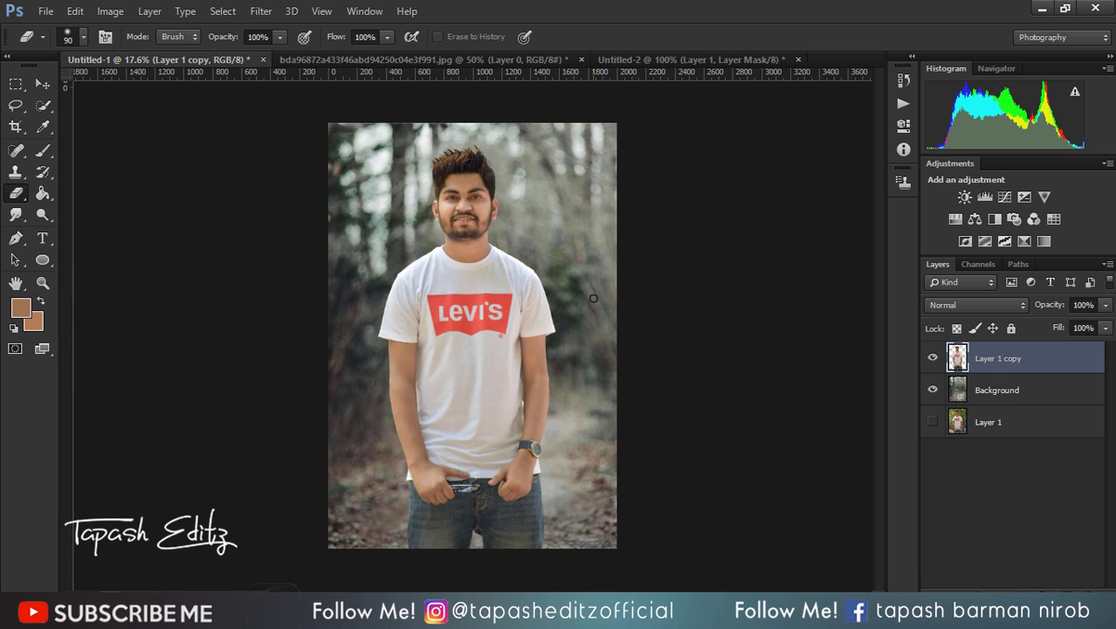
pyautogui.rightClick(1009, 358)
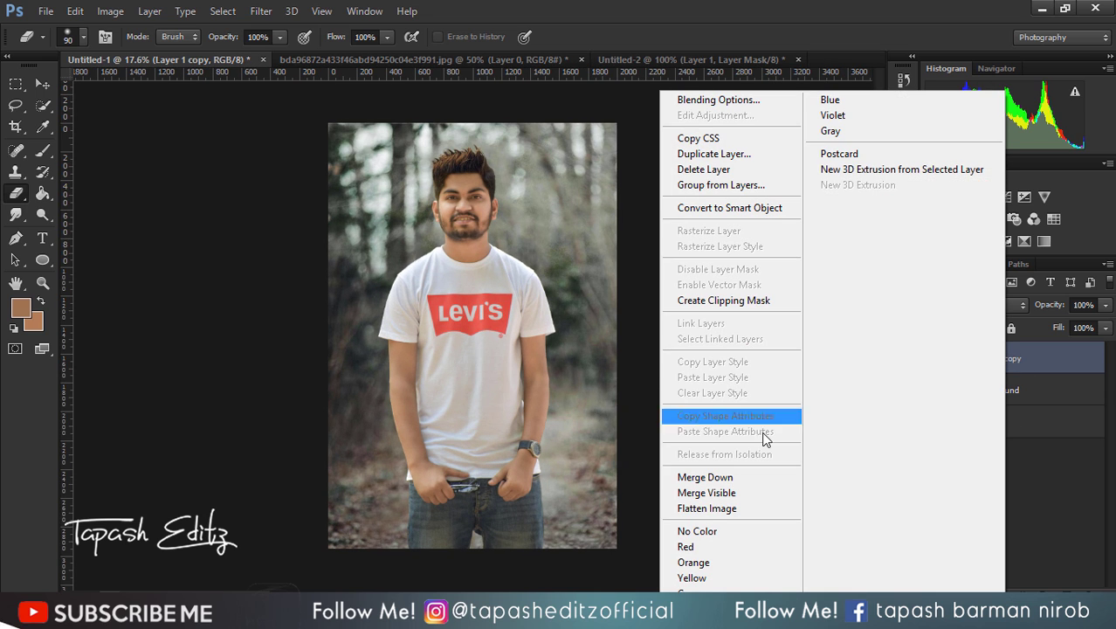
pyautogui.click(722, 492)
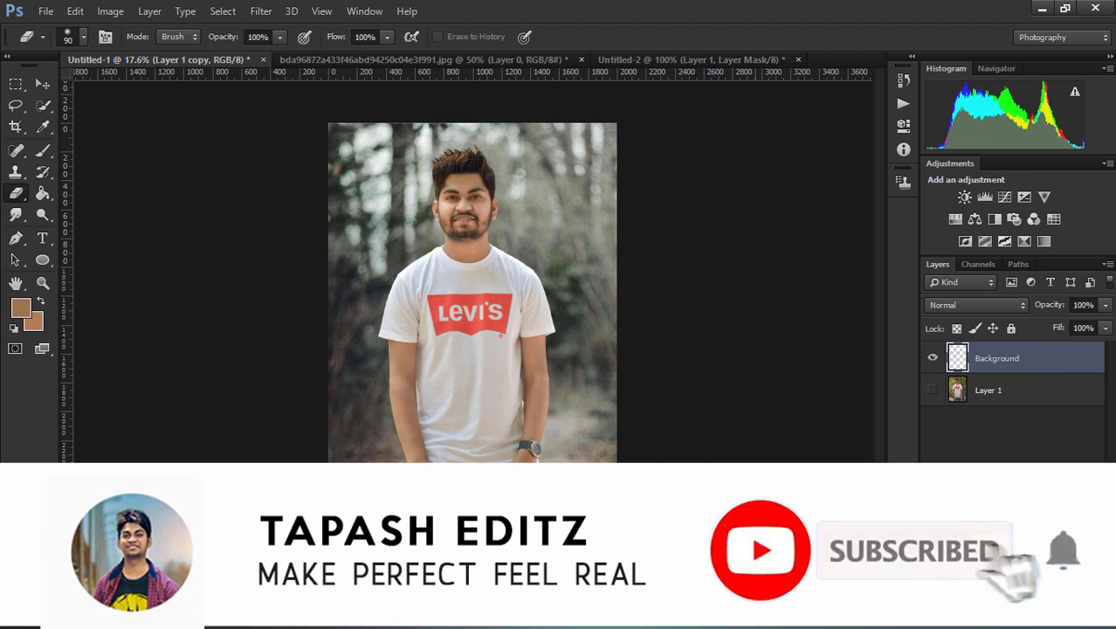
pyautogui.click(261, 11)
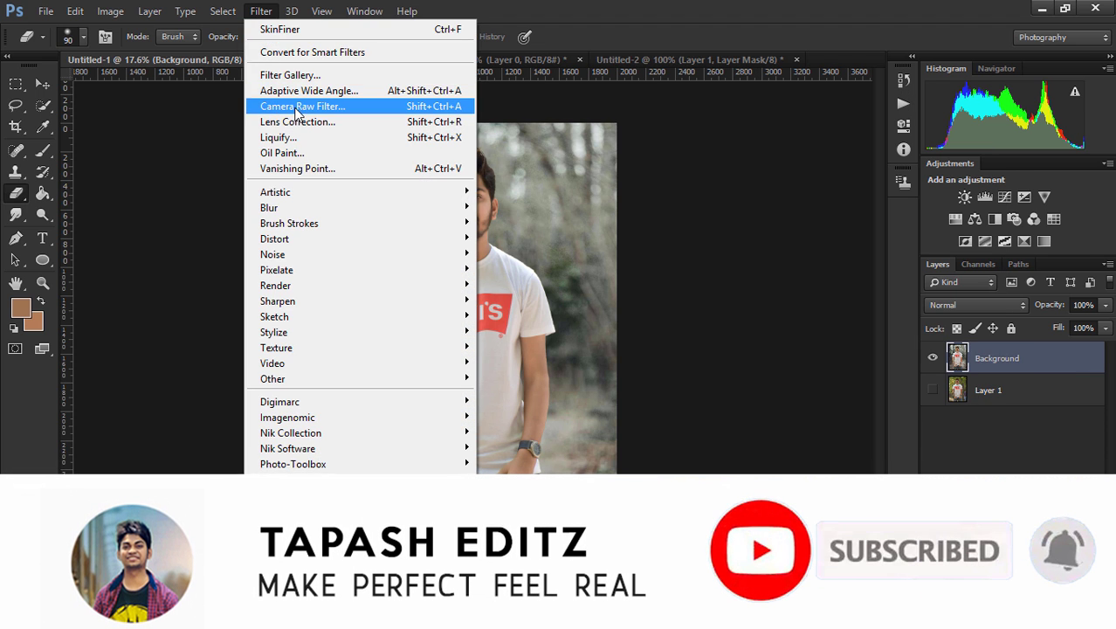
# - In Camera Raw's Basic panel, set Temperature -3, Highlights -12, Blacks +9, Clarity -8
pyautogui.click(294, 108)
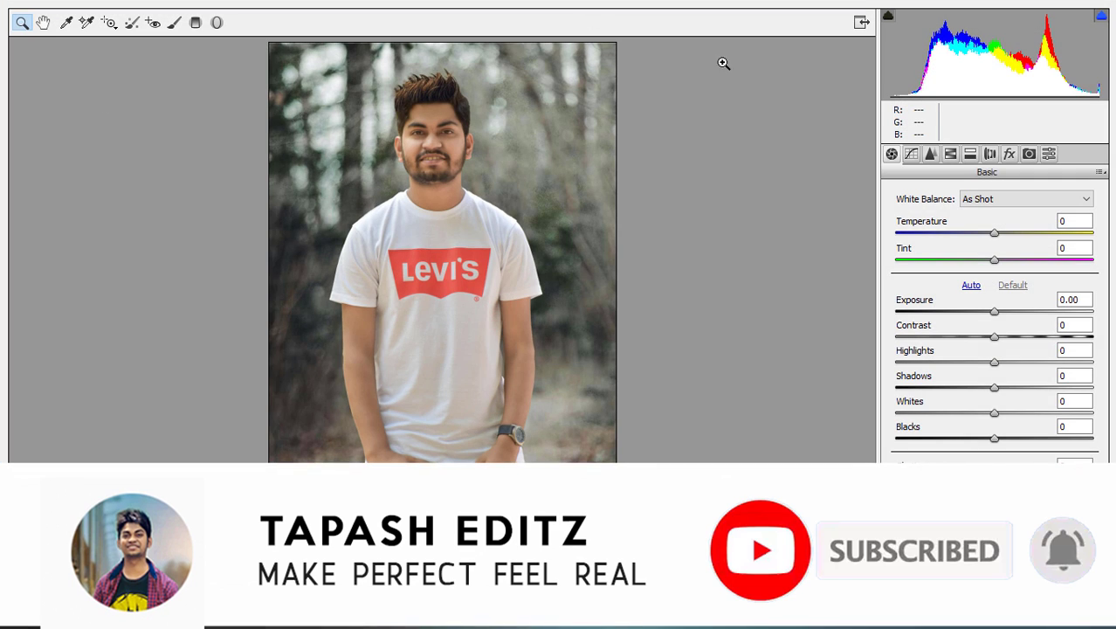
pyautogui.moveTo(994, 232); pyautogui.dragTo(992, 233)
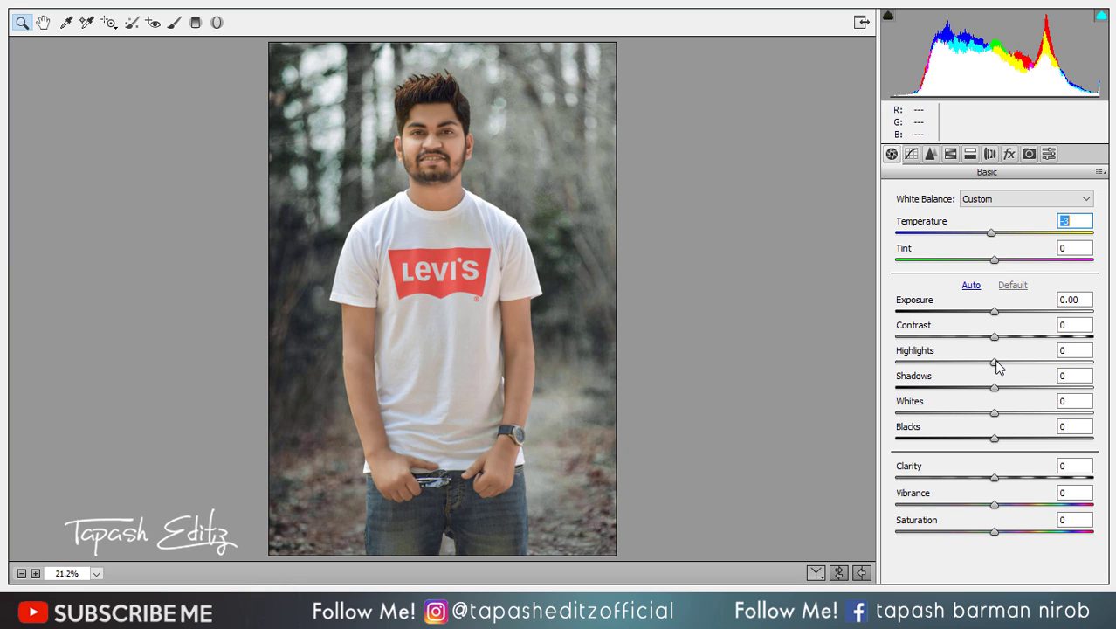
pyautogui.moveTo(995, 360)
pyautogui.mouseDown()
pyautogui.moveTo(1017, 362)
pyautogui.moveTo(985, 360)
pyautogui.mouseUp()
pyautogui.moveTo(994, 437)
pyautogui.mouseDown()
pyautogui.moveTo(978, 431)
pyautogui.moveTo(1004, 434)
pyautogui.mouseUp()
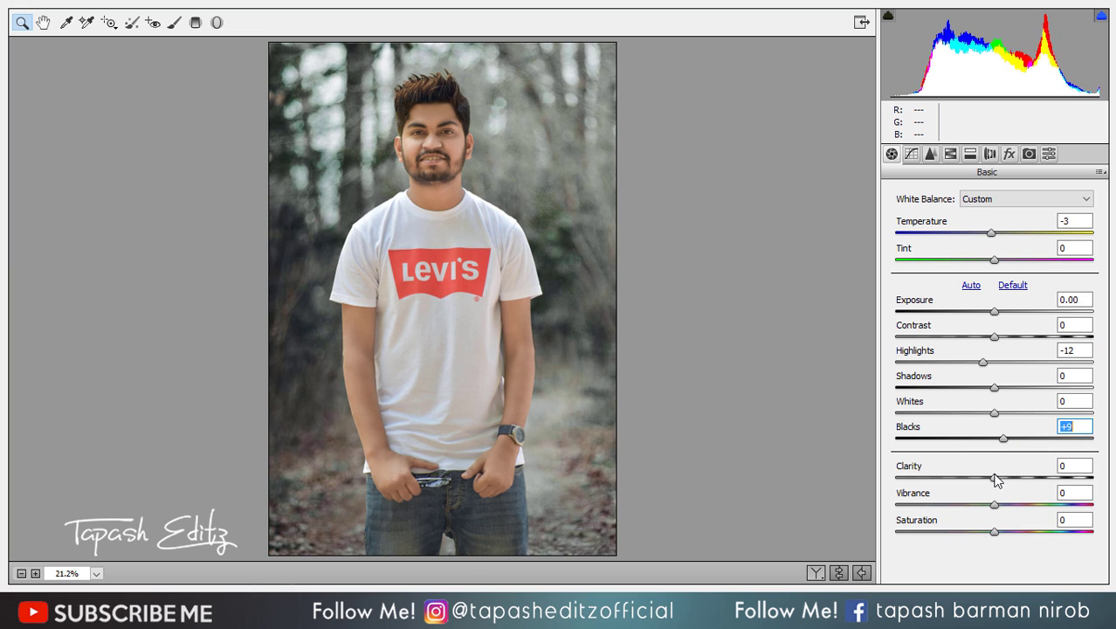
pyautogui.moveTo(997, 479); pyautogui.dragTo(989, 478)
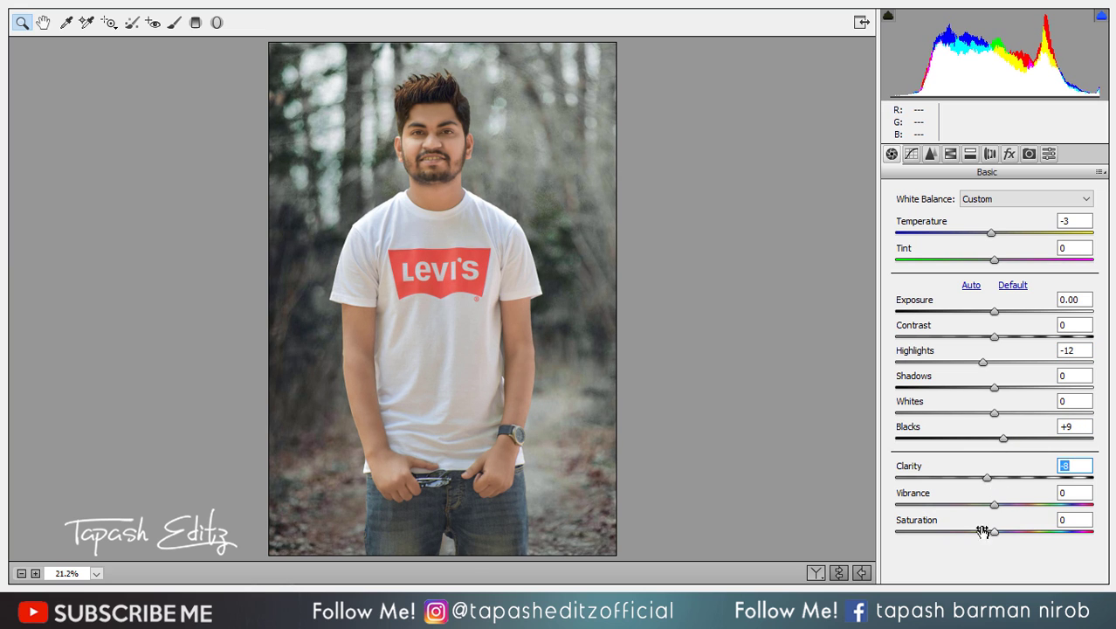
# - In HSL/Grayscale, raise Blues saturation to +9 and shift the Blues hue to -23
pyautogui.click(950, 154)
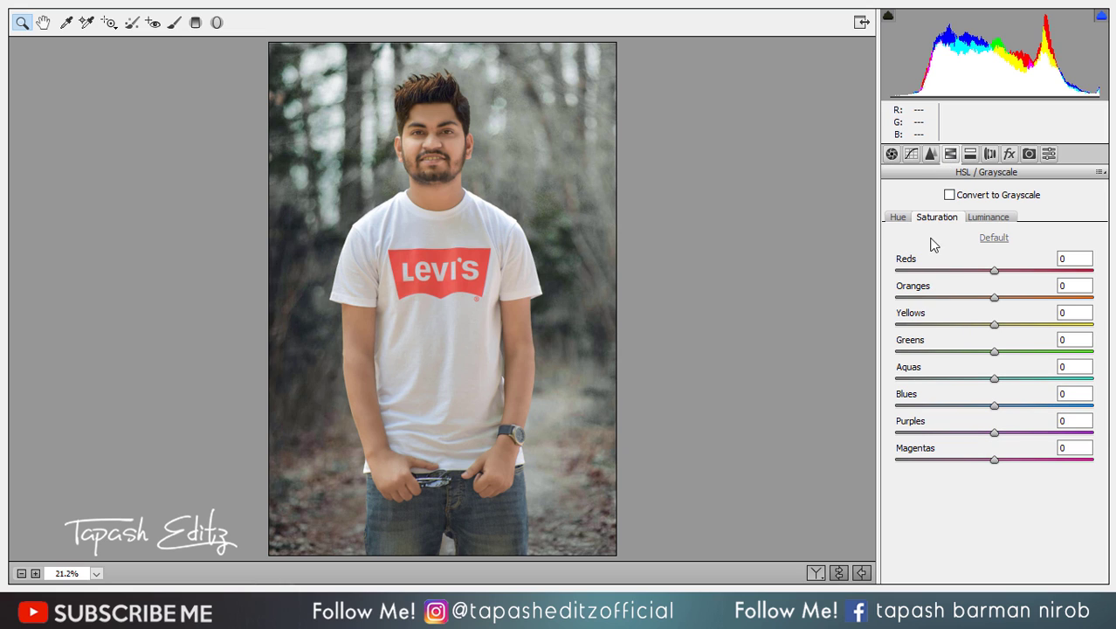
pyautogui.click(1004, 402)
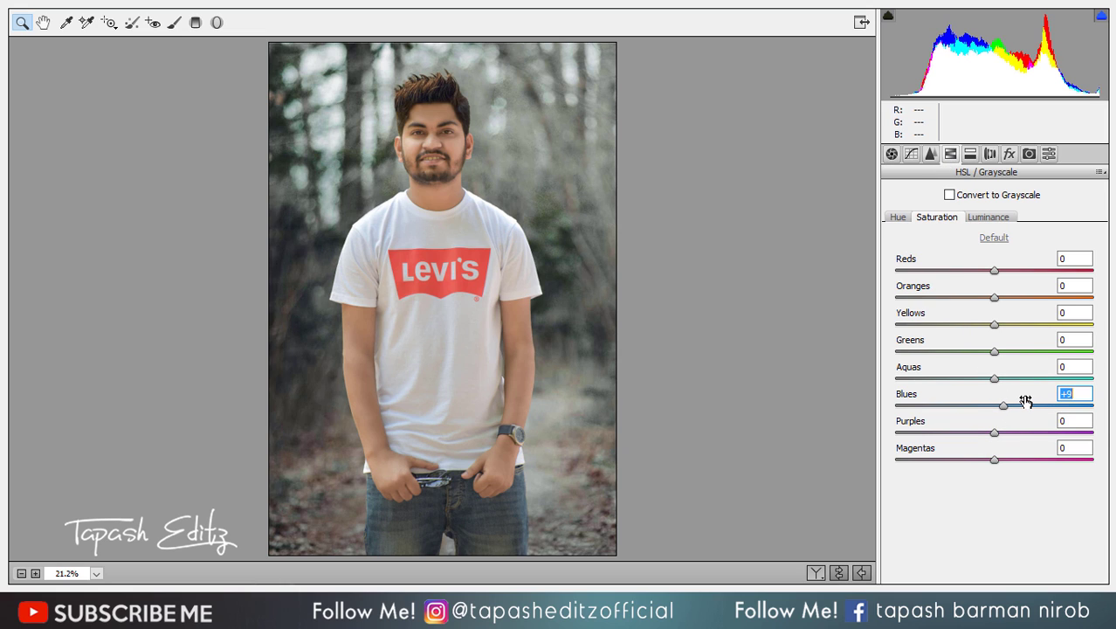
pyautogui.click(898, 218)
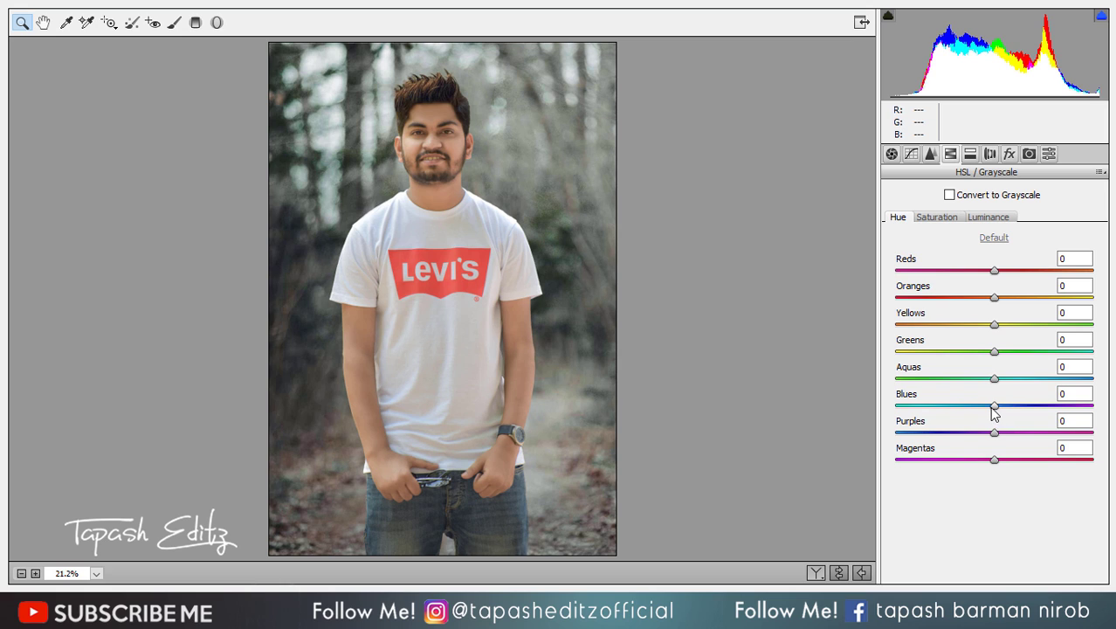
pyautogui.moveTo(993, 407); pyautogui.dragTo(969, 404)
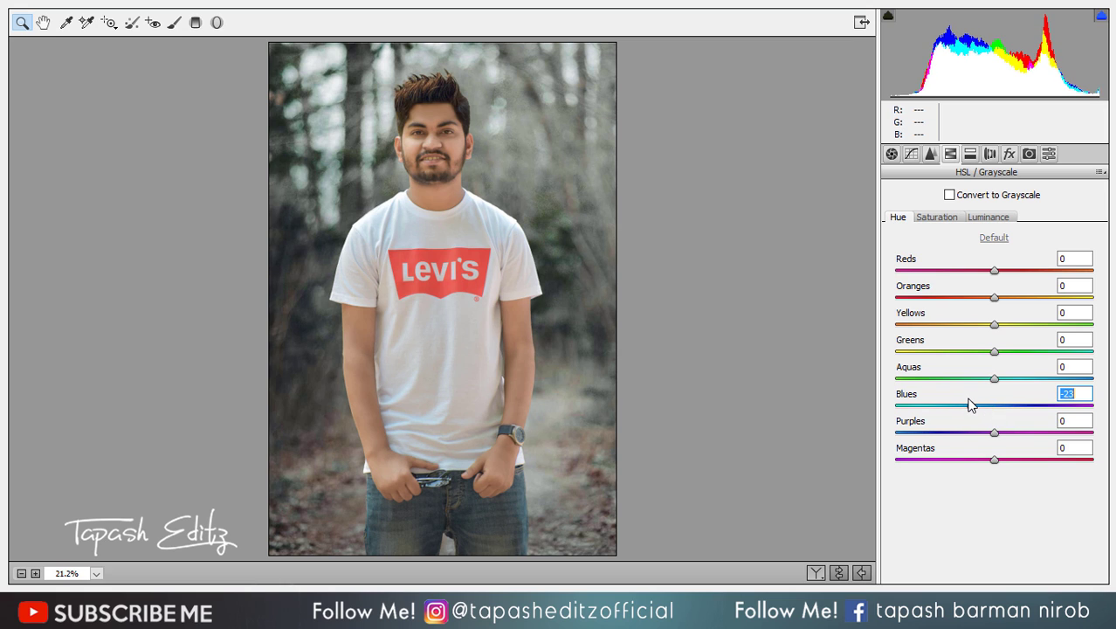
# - Boost Reds and Oranges saturation (Oranges +26) and push the Blues hue to -42
pyautogui.click(985, 220)
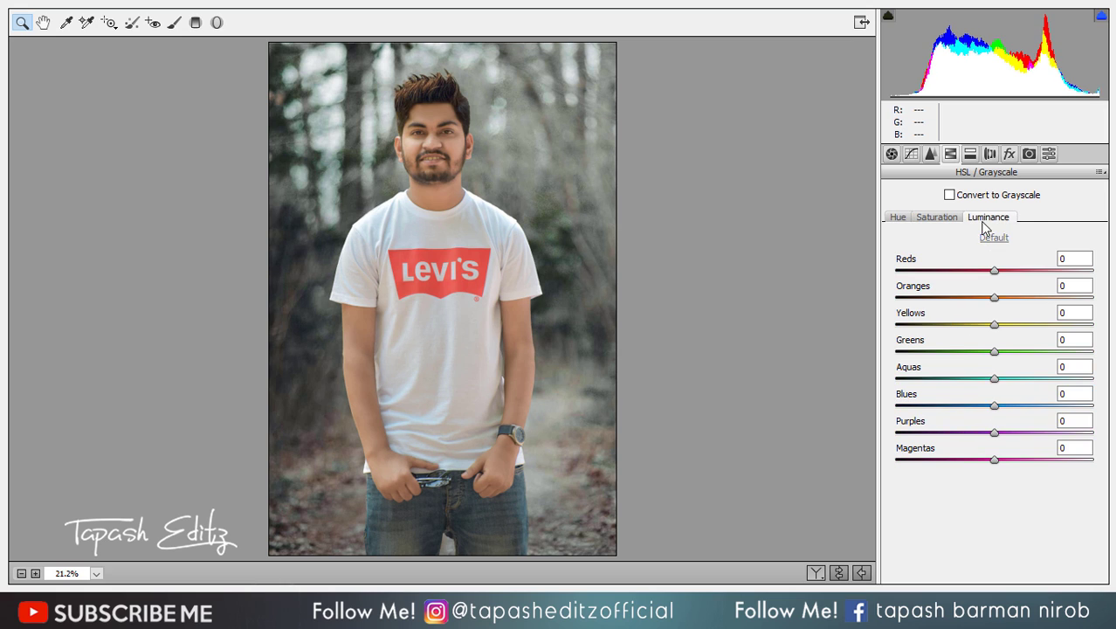
pyautogui.click(944, 221)
pyautogui.moveTo(998, 274); pyautogui.dragTo(1026, 276)
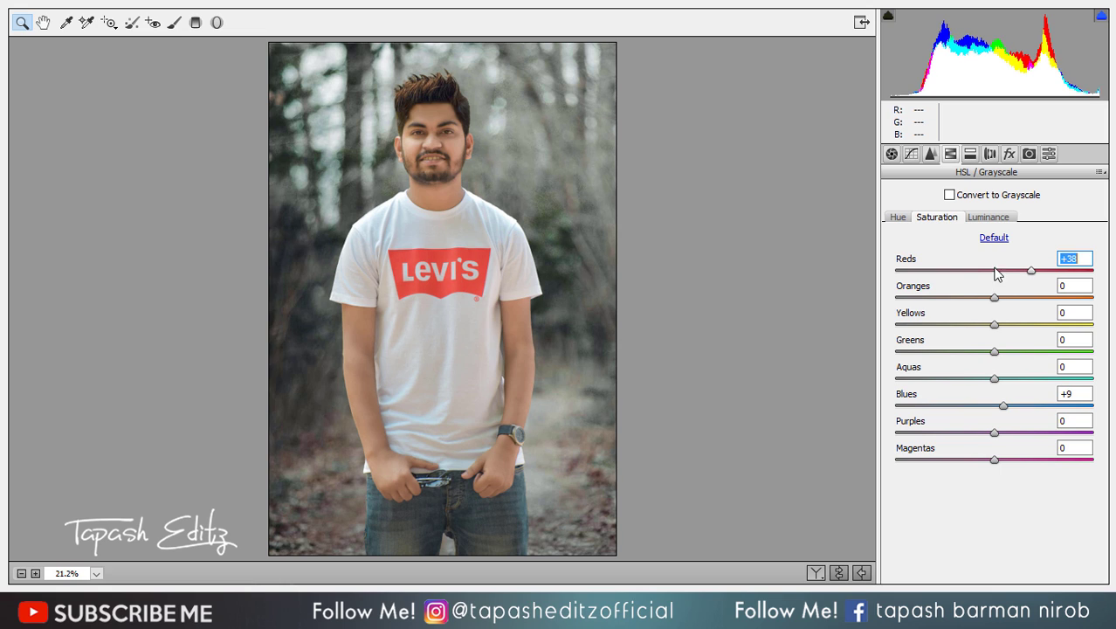
pyautogui.moveTo(994, 299)
pyautogui.mouseDown()
pyautogui.moveTo(1022, 301)
pyautogui.moveTo(990, 300)
pyautogui.moveTo(975, 271)
pyautogui.mouseUp()
pyautogui.click(904, 218)
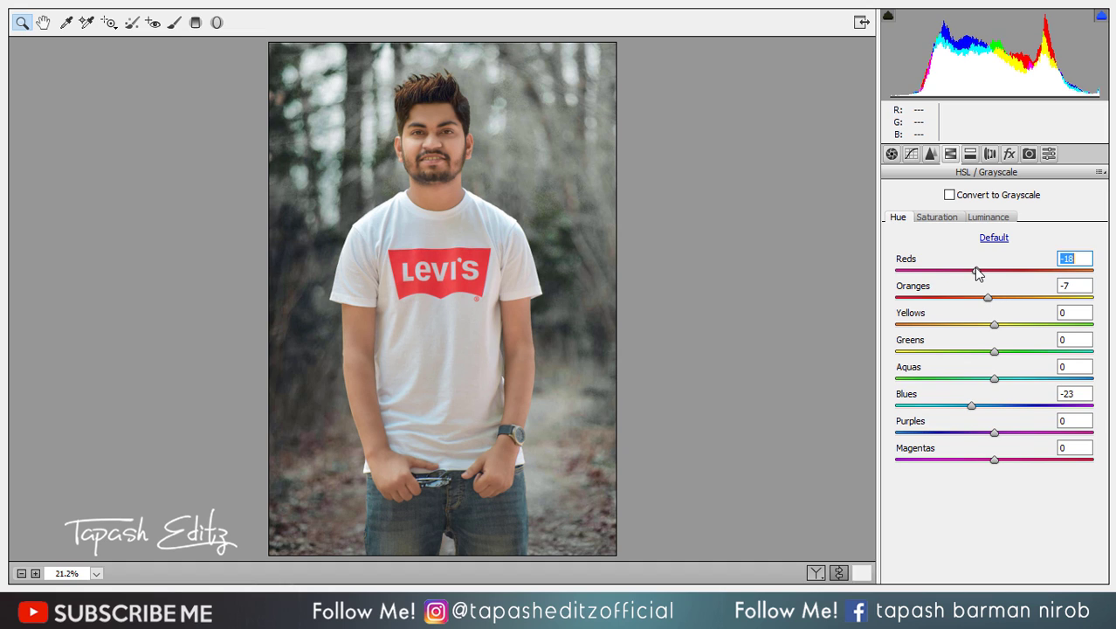
pyautogui.moveTo(971, 406); pyautogui.dragTo(954, 406)
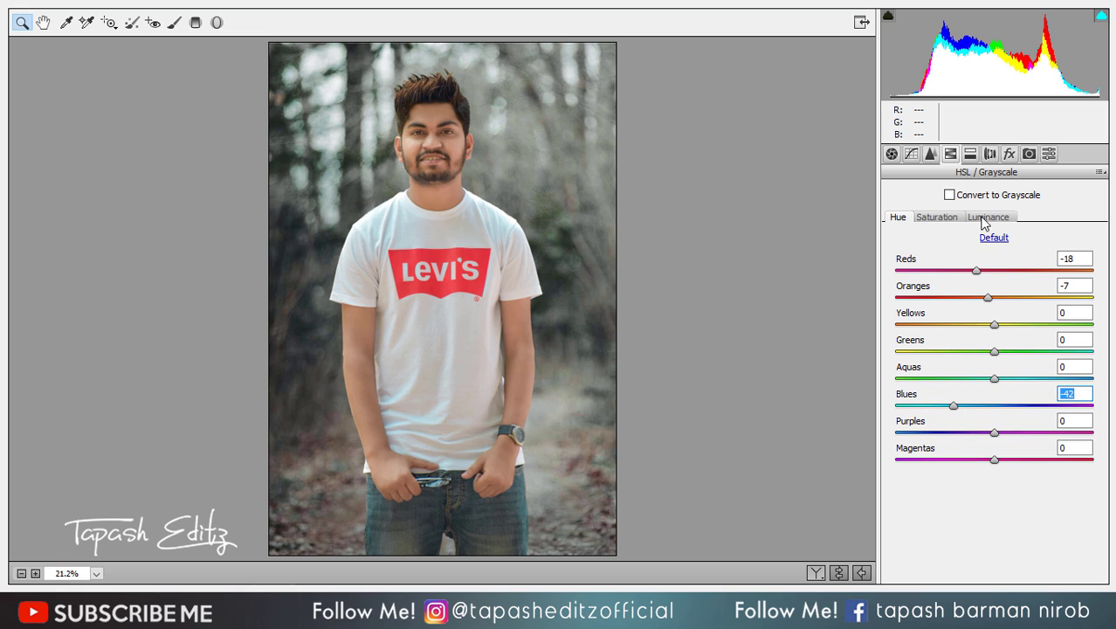
pyautogui.click(992, 220)
# - Add a -28 post-crop vignette amount to darken the photo edges
pyautogui.click(1008, 155)
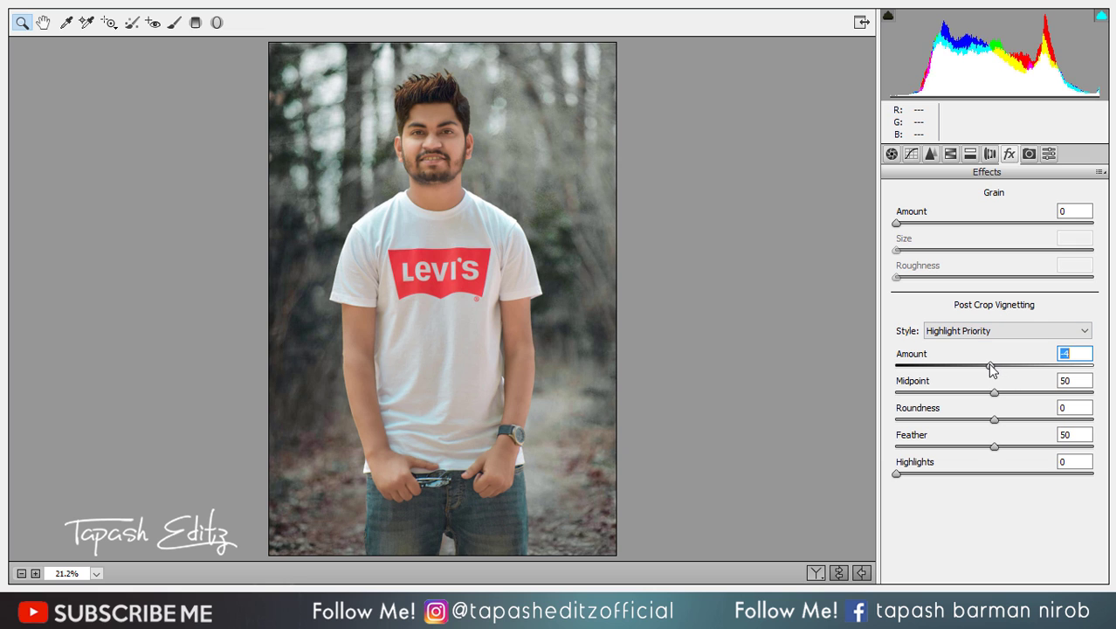
pyautogui.moveTo(996, 366); pyautogui.dragTo(967, 366)
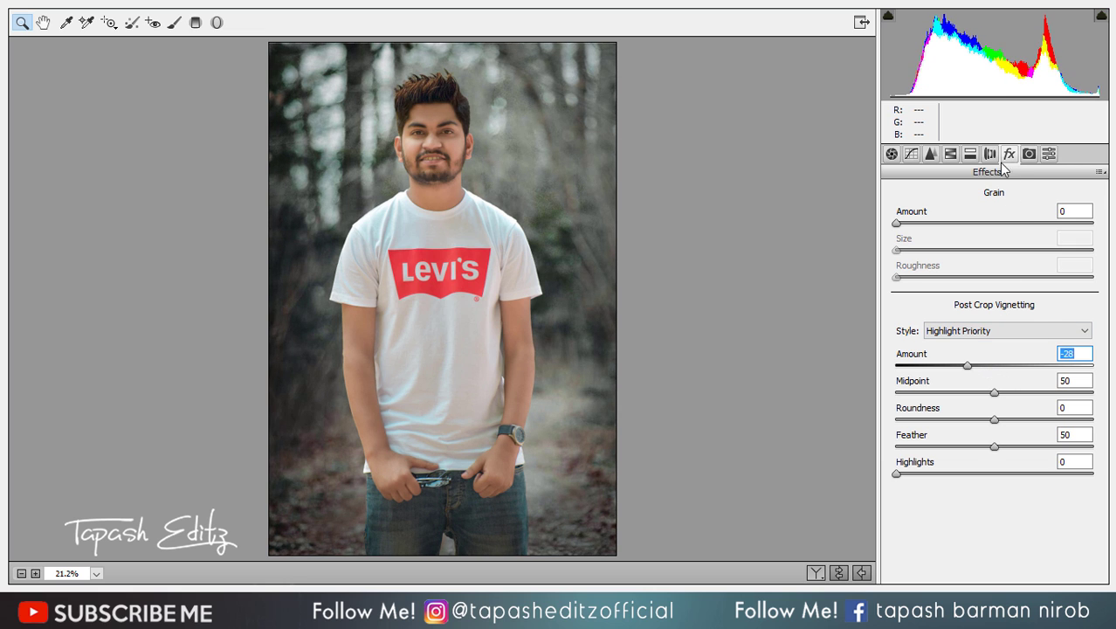
pyautogui.click(990, 154)
# - In Camera Calibration, set Green Primary saturation +10 and Blue Primary saturation -11, hues at 0
pyautogui.click(1029, 154)
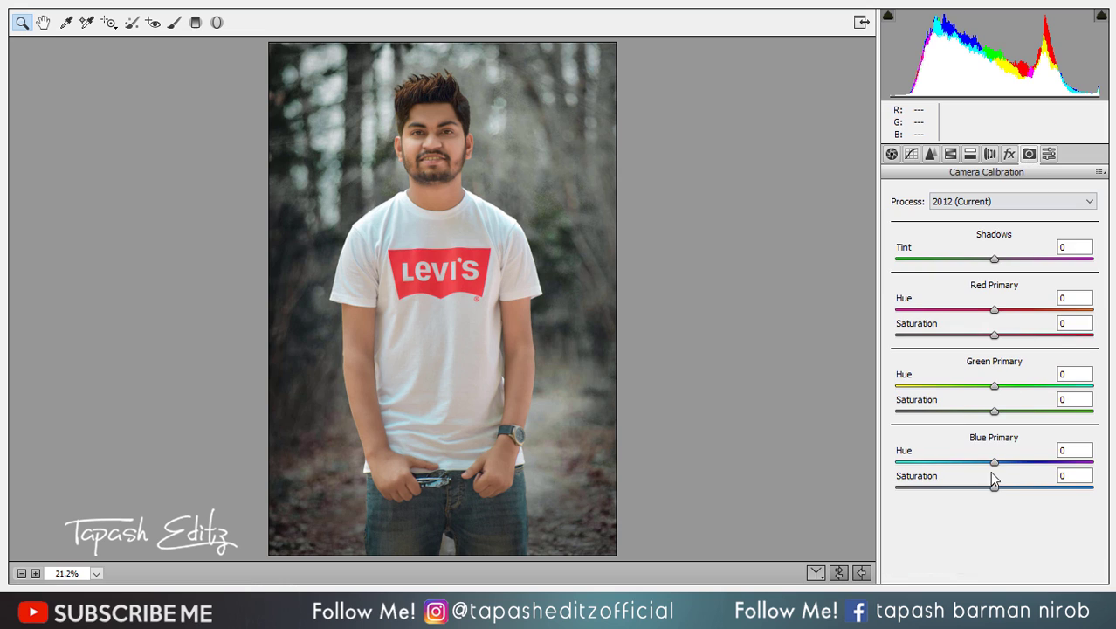
pyautogui.moveTo(995, 487)
pyautogui.mouseDown()
pyautogui.moveTo(972, 458)
pyautogui.moveTo(1000, 457)
pyautogui.mouseUp()
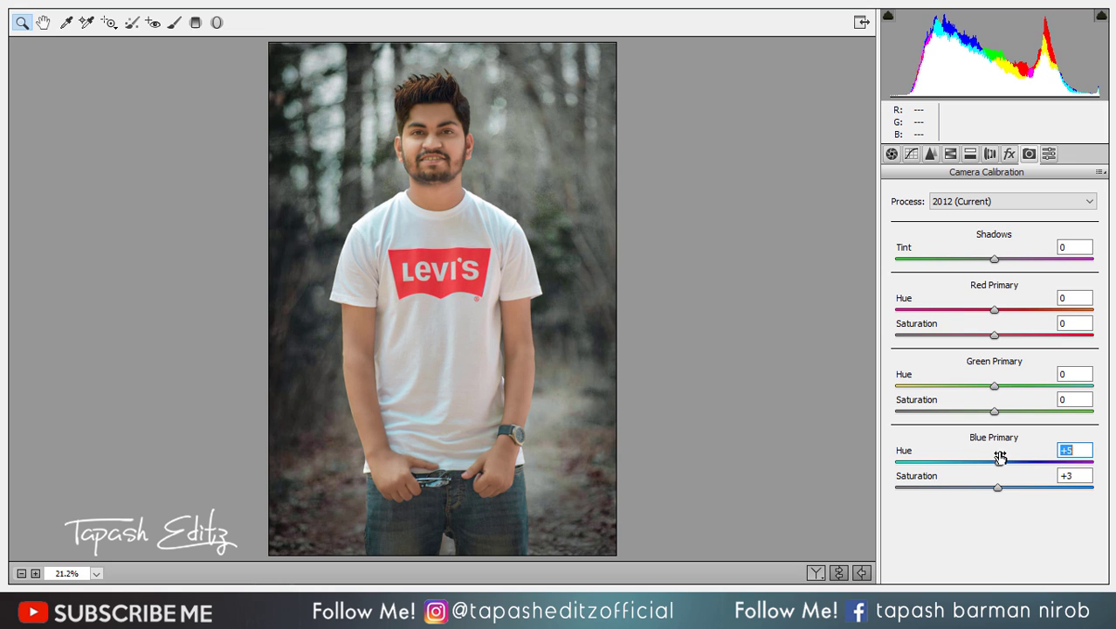
pyautogui.moveTo(995, 385)
pyautogui.mouseDown()
pyautogui.moveTo(970, 386)
pyautogui.moveTo(991, 386)
pyautogui.mouseUp()
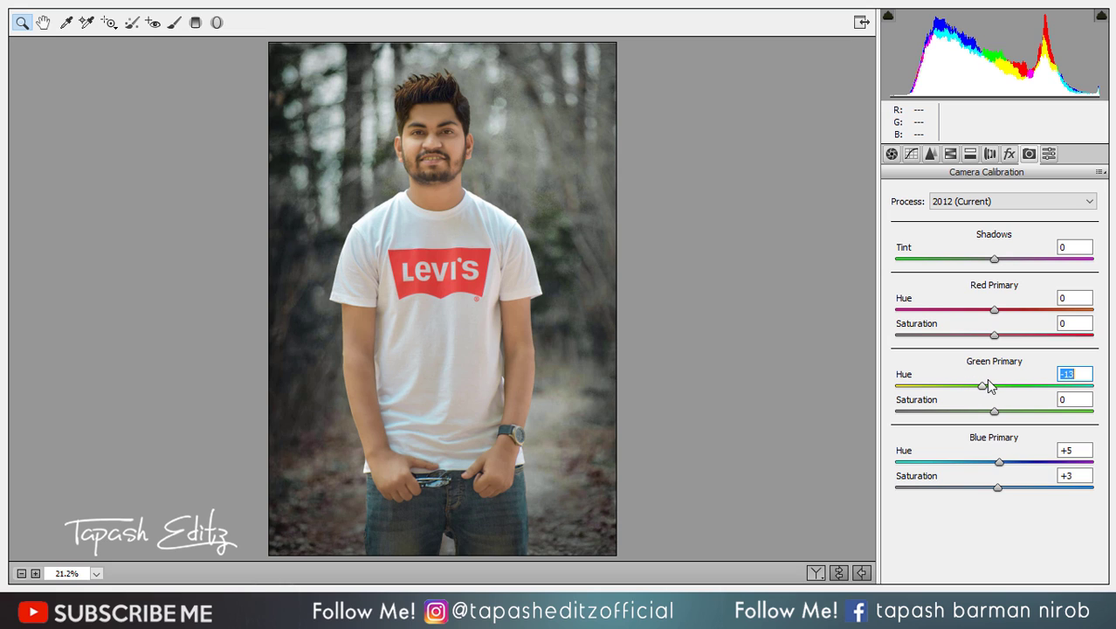
pyautogui.click(989, 387)
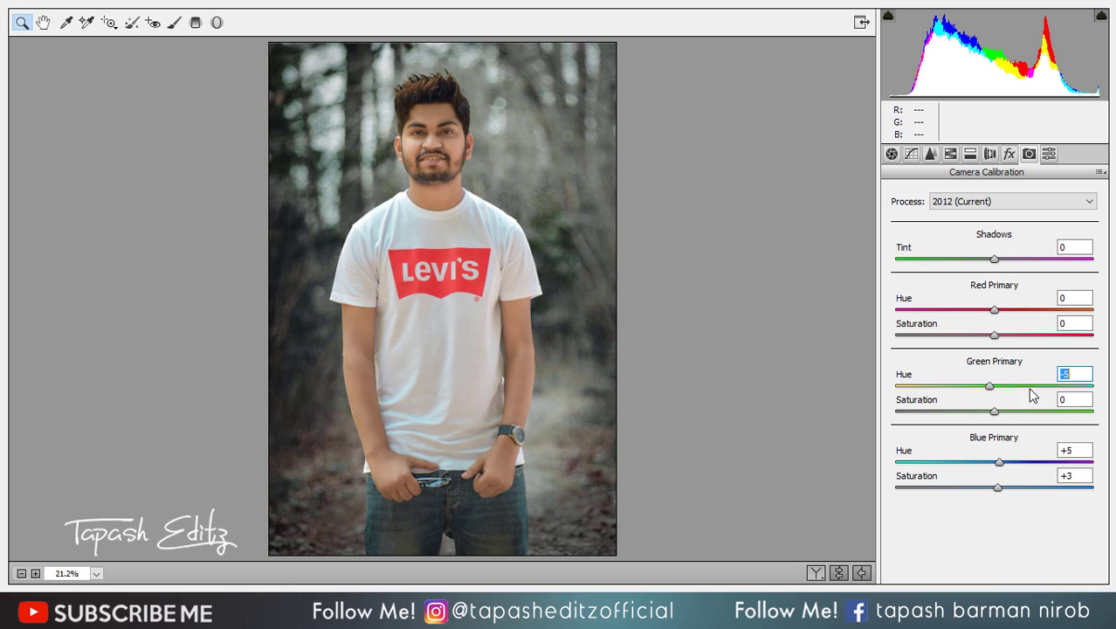
pyautogui.doubleClick(990, 386)
pyautogui.moveTo(994, 411)
pyautogui.mouseDown()
pyautogui.moveTo(977, 412)
pyautogui.moveTo(1015, 412)
pyautogui.moveTo(1004, 412)
pyautogui.mouseUp()
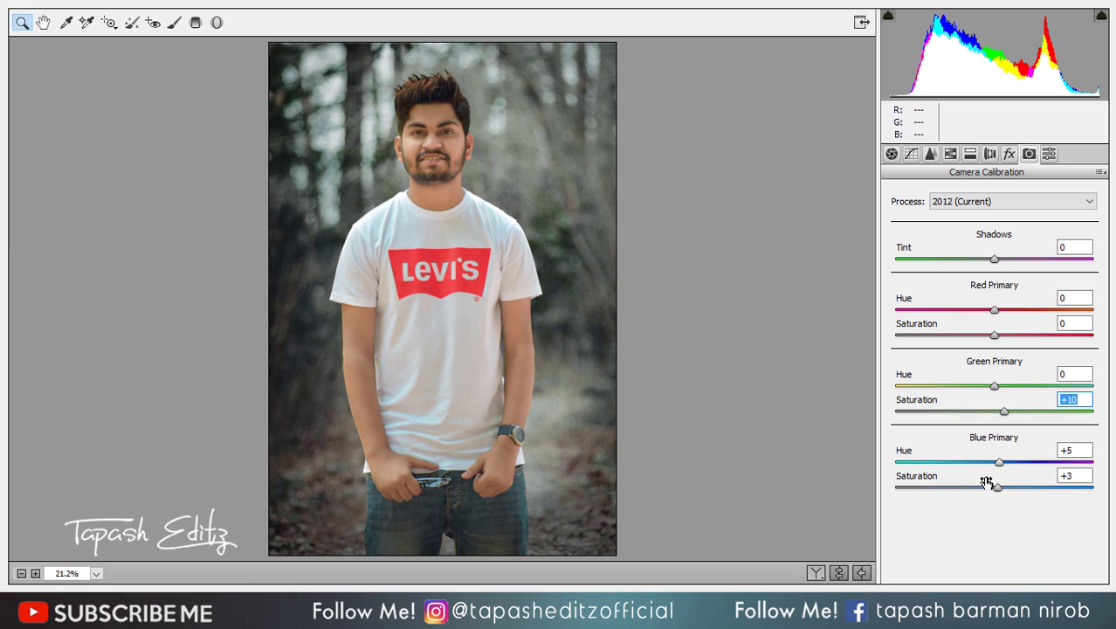
pyautogui.moveTo(997, 485)
pyautogui.mouseDown()
pyautogui.moveTo(1009, 487)
pyautogui.moveTo(996, 463)
pyautogui.mouseUp()
pyautogui.write('0')
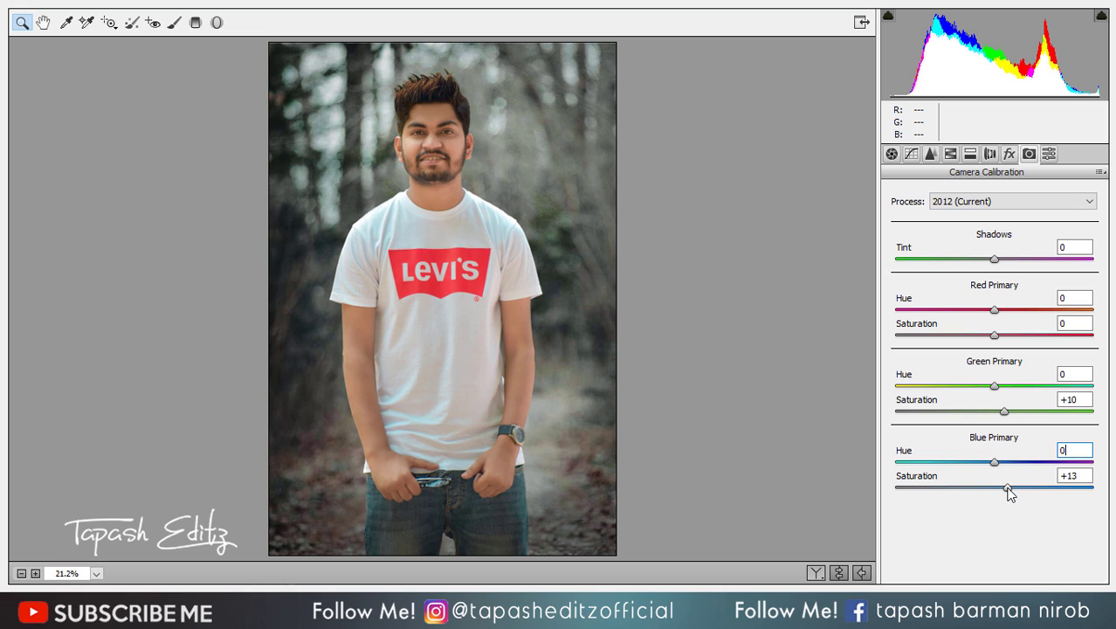
pyautogui.moveTo(1007, 488); pyautogui.dragTo(984, 489)
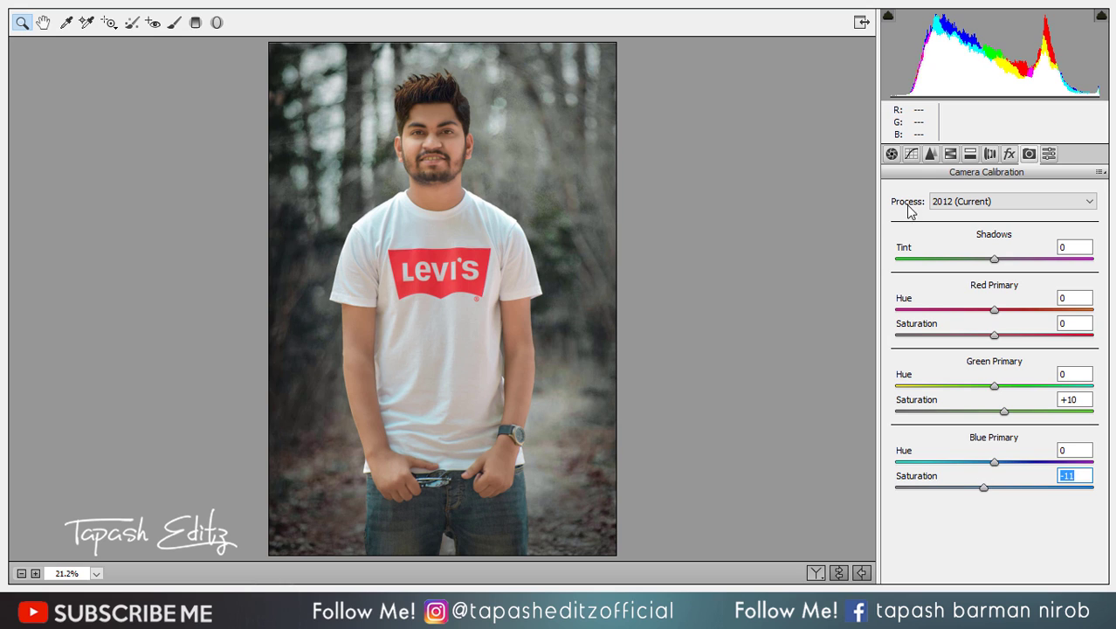
pyautogui.click(911, 154)
pyautogui.click(891, 156)
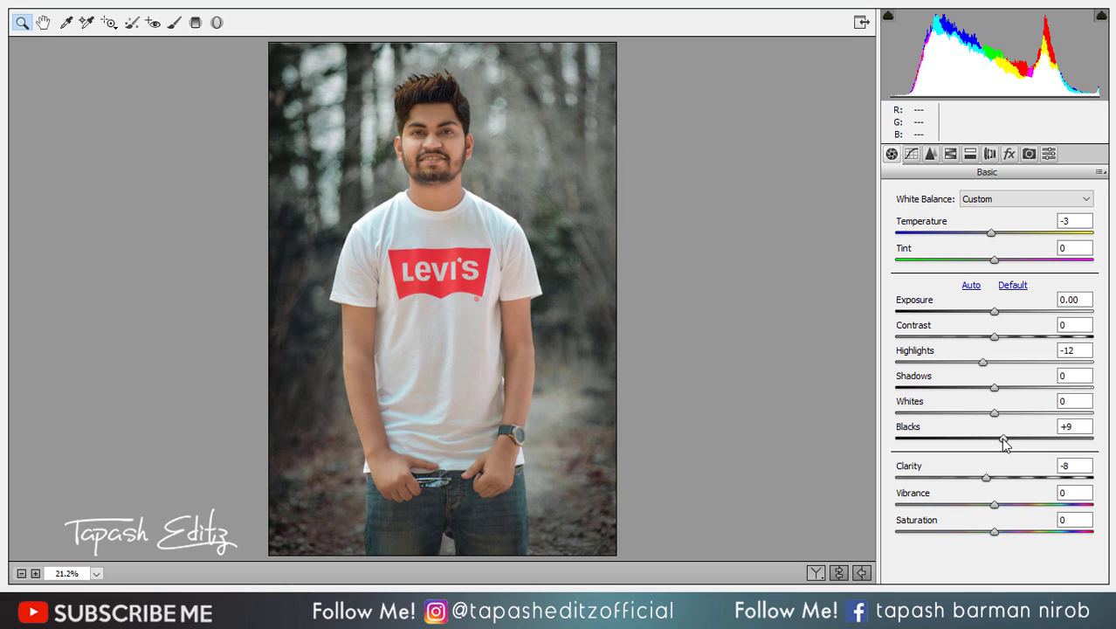
# - Set Basic Saturation -8 and Clarity -3, Detail Luminance 18, and apply Camera Raw
pyautogui.moveTo(996, 532); pyautogui.dragTo(986, 530)
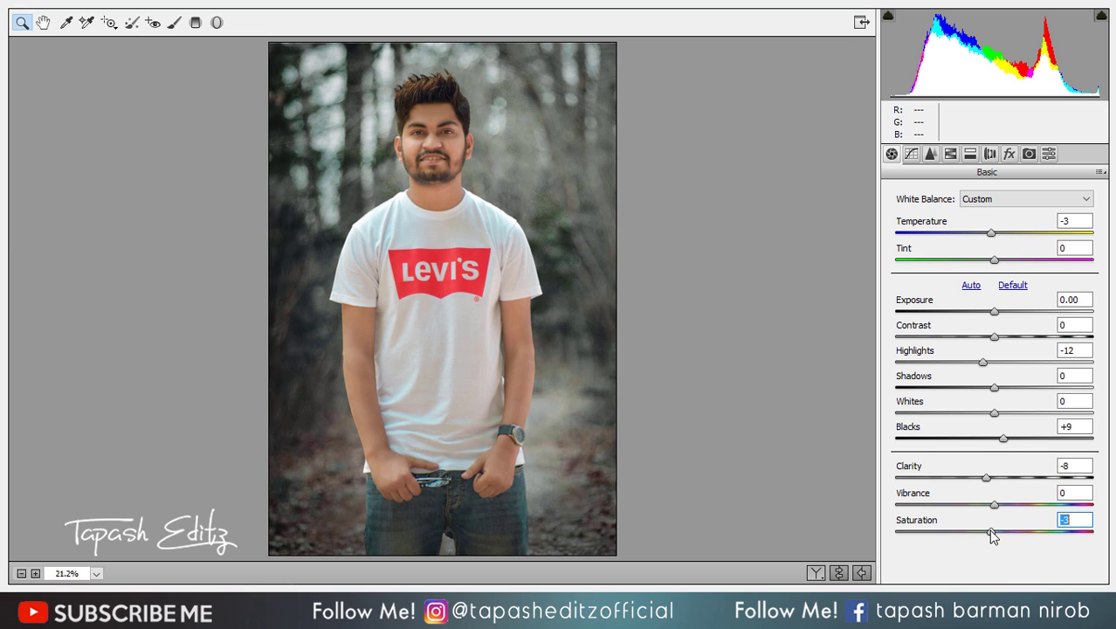
pyautogui.moveTo(987, 477); pyautogui.dragTo(991, 478)
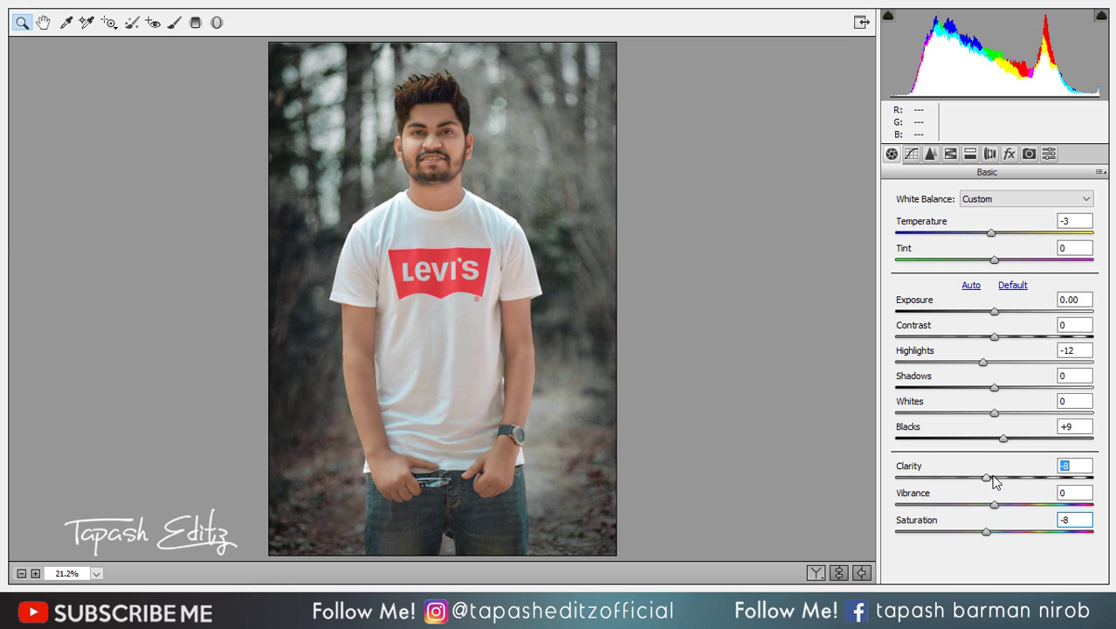
pyautogui.click(930, 153)
pyautogui.moveTo(921, 350); pyautogui.dragTo(932, 363)
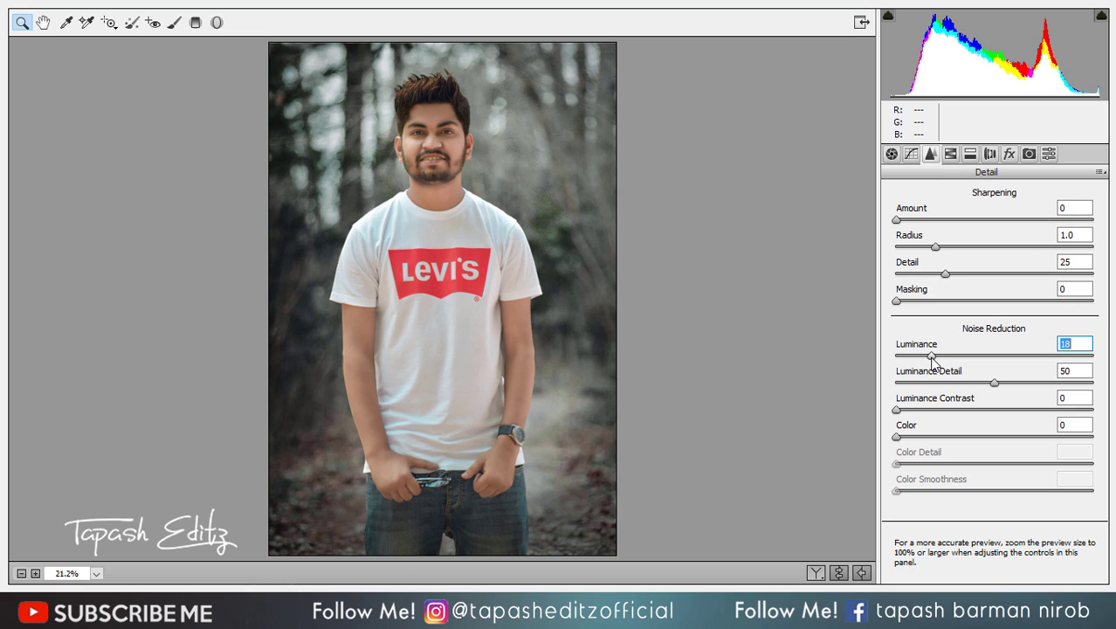
pyautogui.click(911, 154)
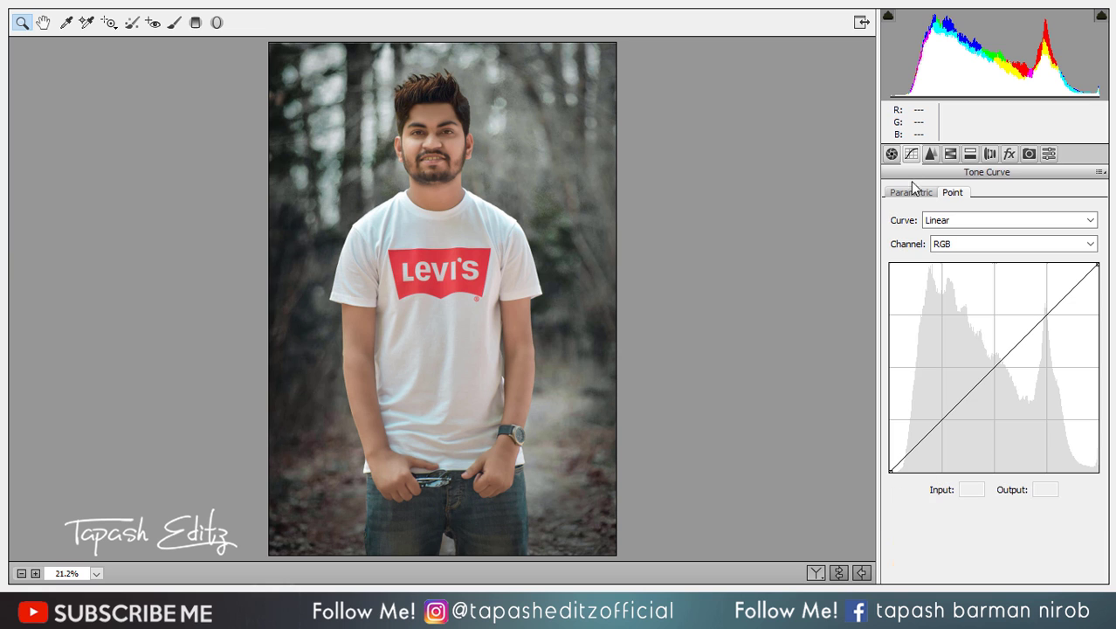
pyautogui.press('Return')
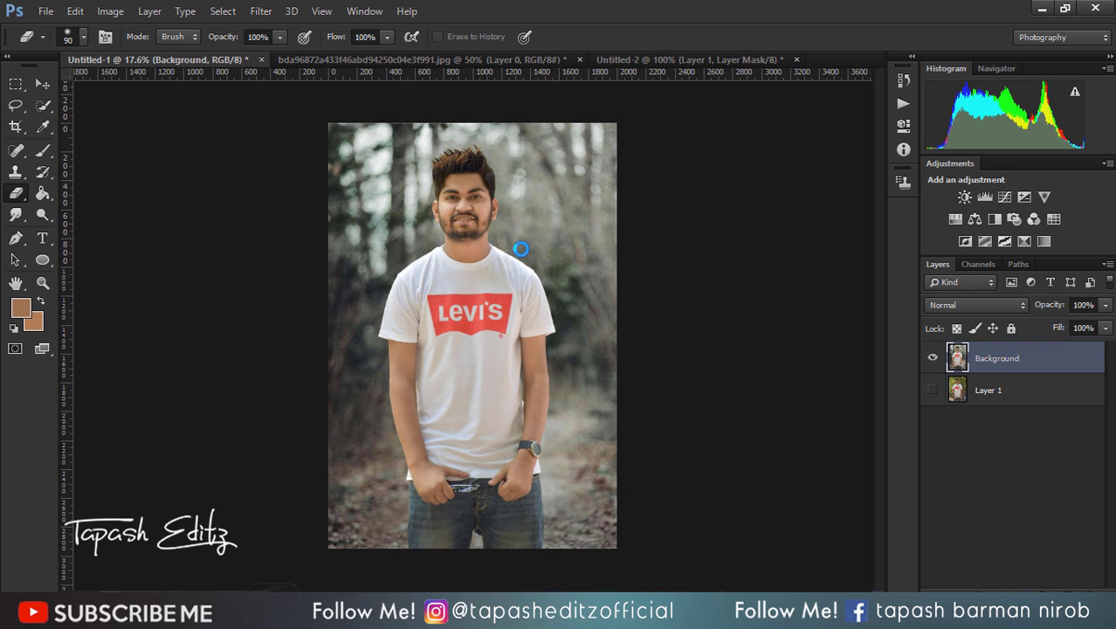
# - Add a Selective Color adjustment layer and reduce Reds cyan to -14
pyautogui.scroll(-3, 521, 249)
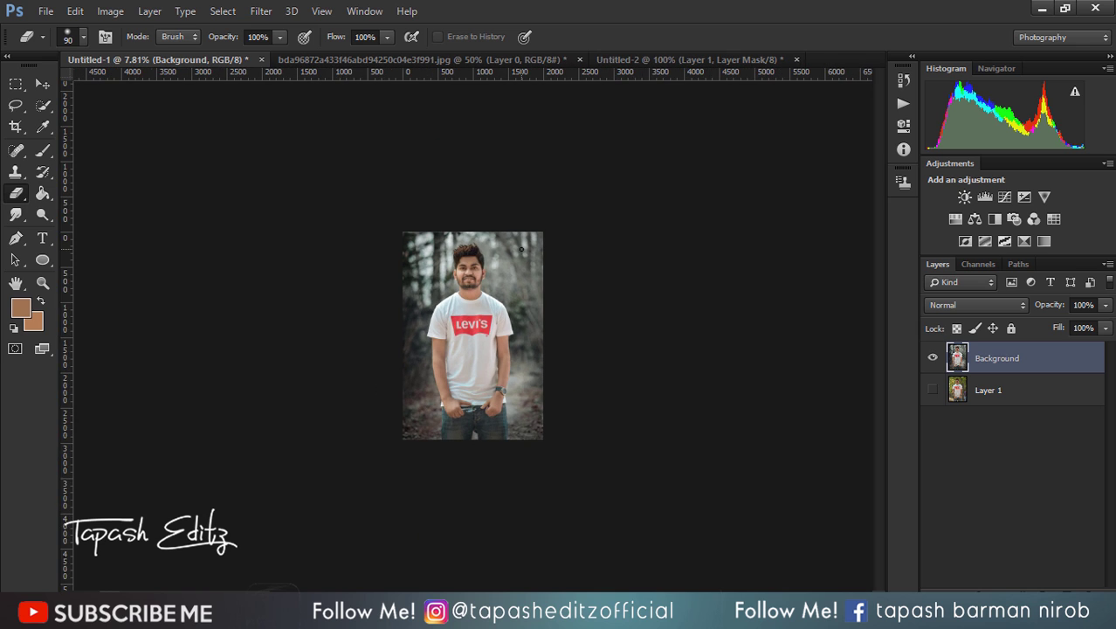
pyautogui.scroll(3, 521, 249)
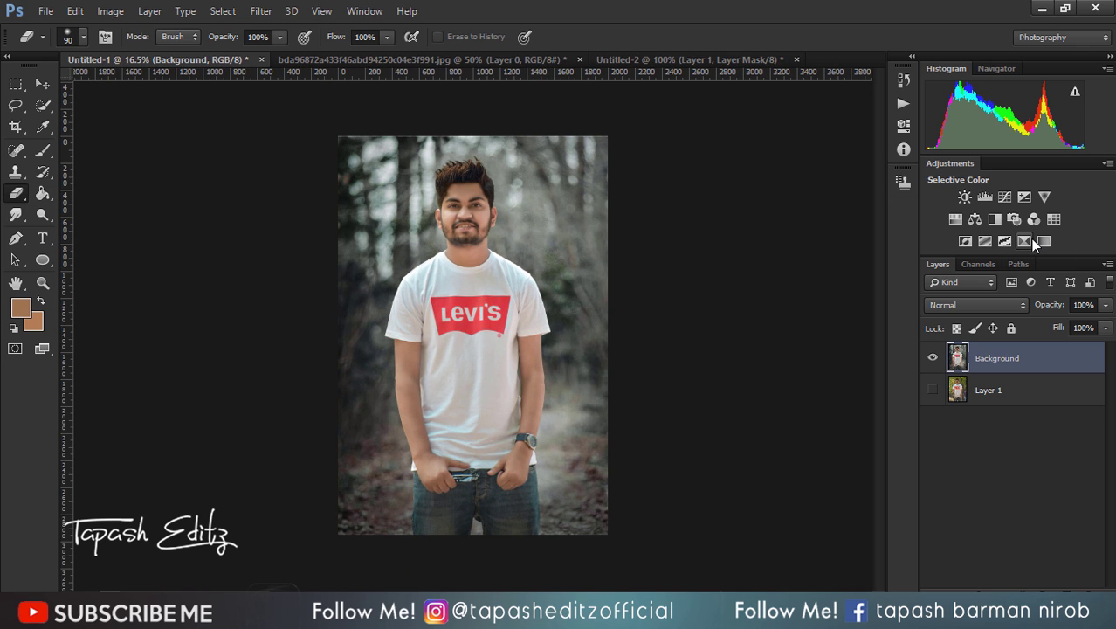
pyautogui.click(1042, 242)
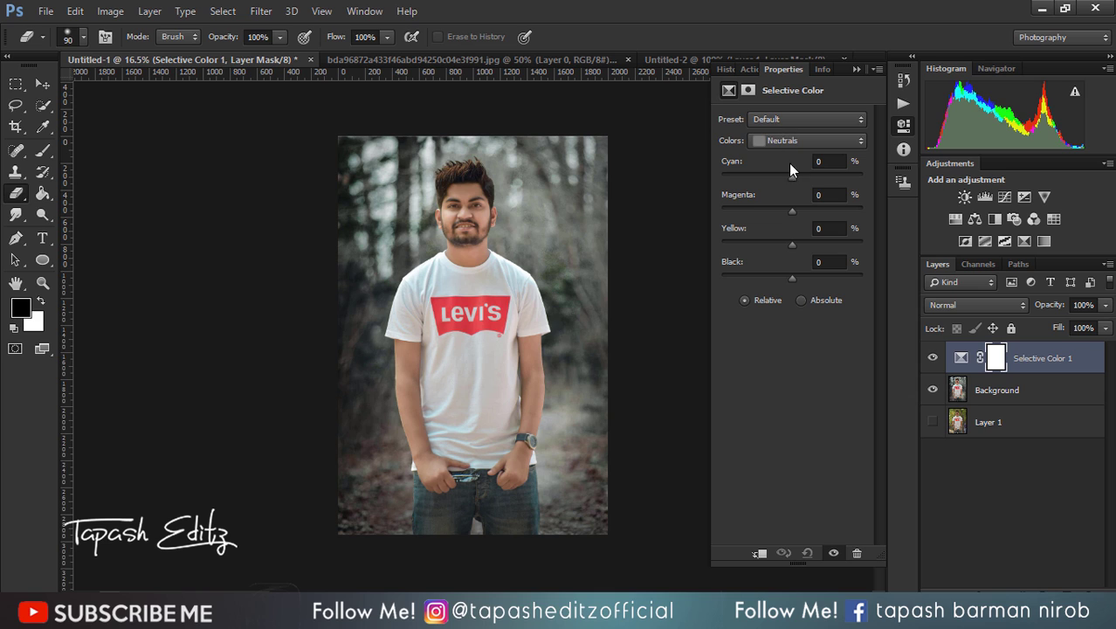
pyautogui.click(785, 140)
pyautogui.click(785, 154)
pyautogui.moveTo(789, 176); pyautogui.dragTo(781, 178)
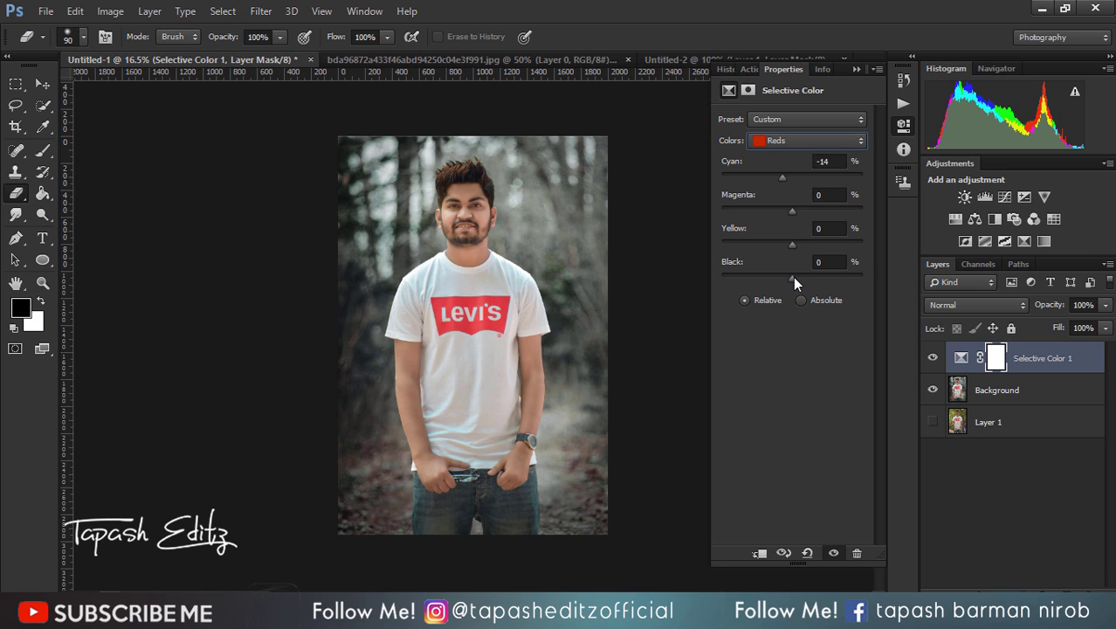
# - Fine-tune Blacks cyan and set Neutrals to Cyan +5, Black -2
pyautogui.click(803, 141)
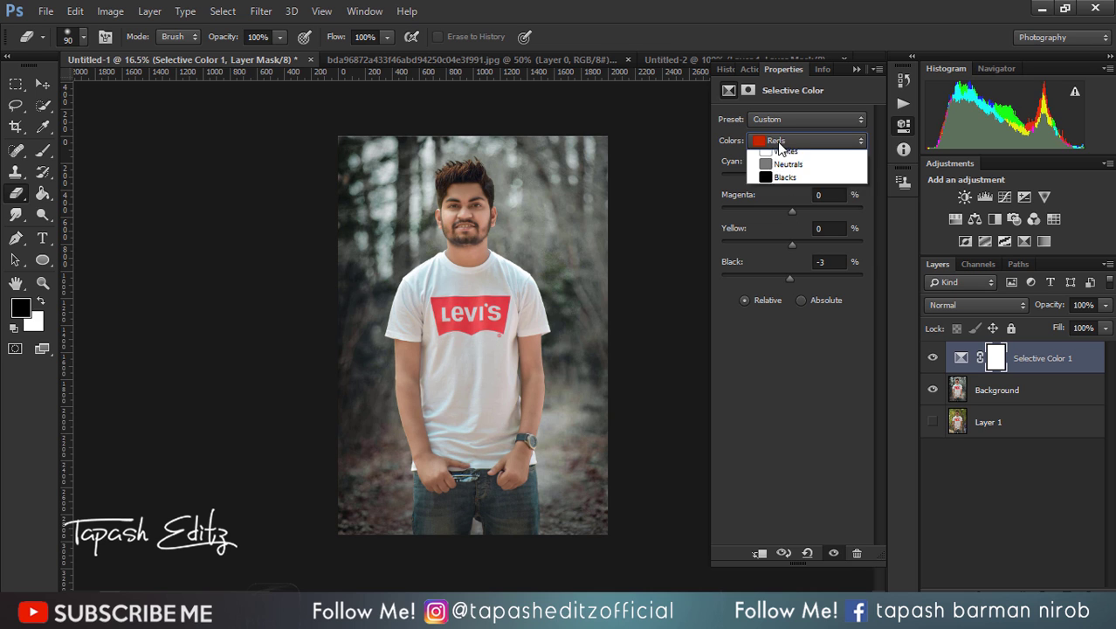
pyautogui.click(777, 266)
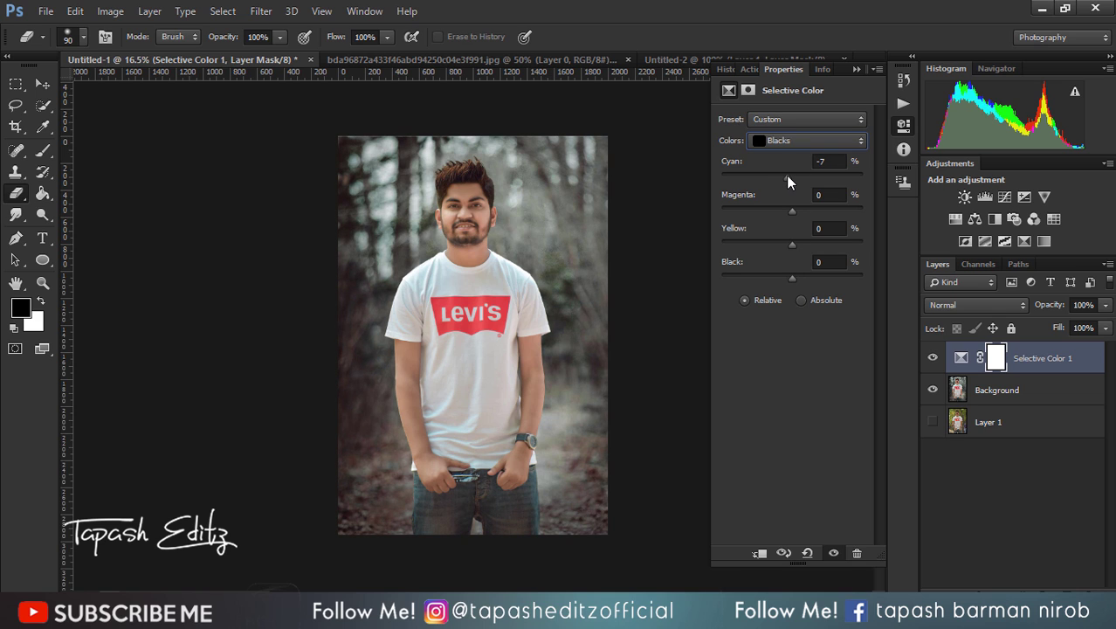
pyautogui.moveTo(789, 175); pyautogui.dragTo(791, 176)
pyautogui.click(803, 141)
pyautogui.click(790, 251)
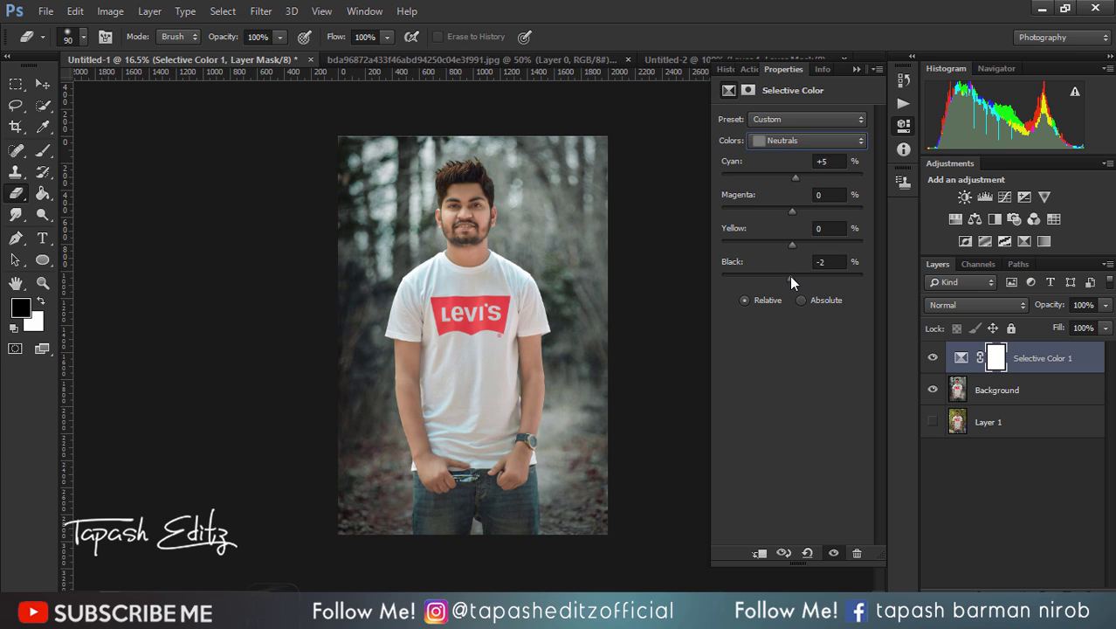
pyautogui.click(856, 69)
# - Merge the Selective Color 1 layer down into the Background layer
pyautogui.rightClick(1020, 358)
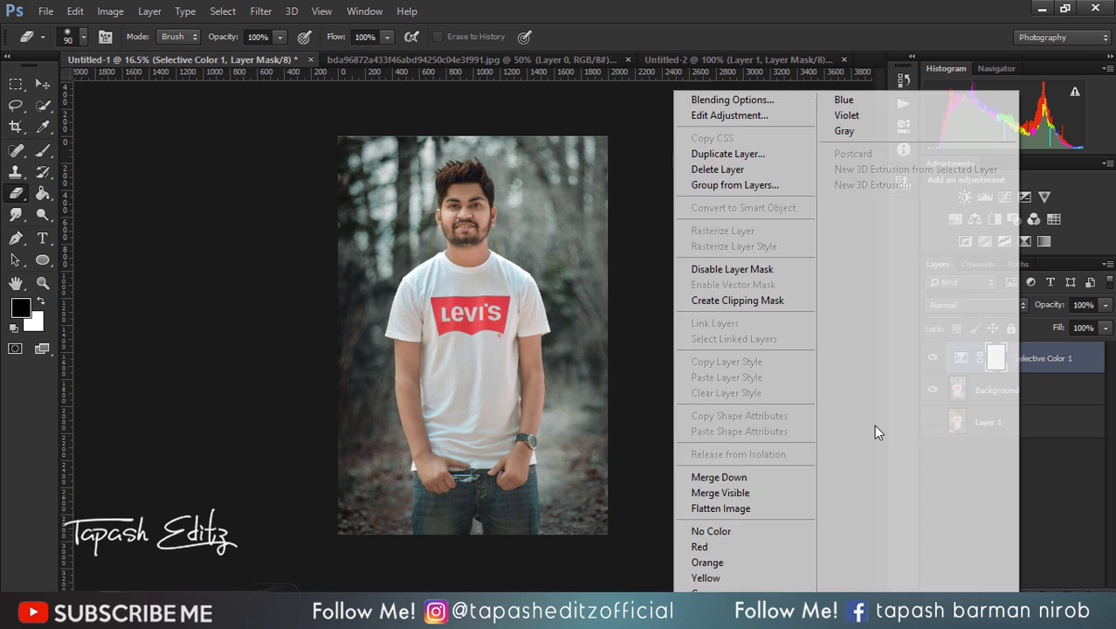
pyautogui.click(763, 473)
pyautogui.hotkey('ctrl', '-')
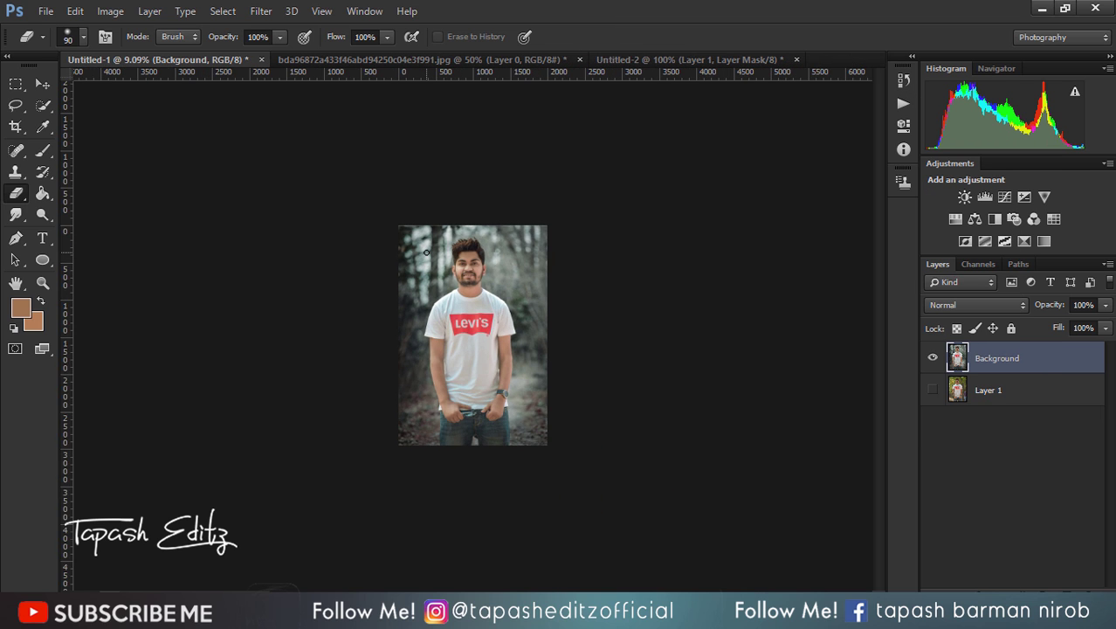
pyautogui.hotkey('ctrl', '-')
pyautogui.hotkey('ctrl', '+')
pyautogui.hotkey('ctrl', '+')
pyautogui.hotkey('ctrl', '+')
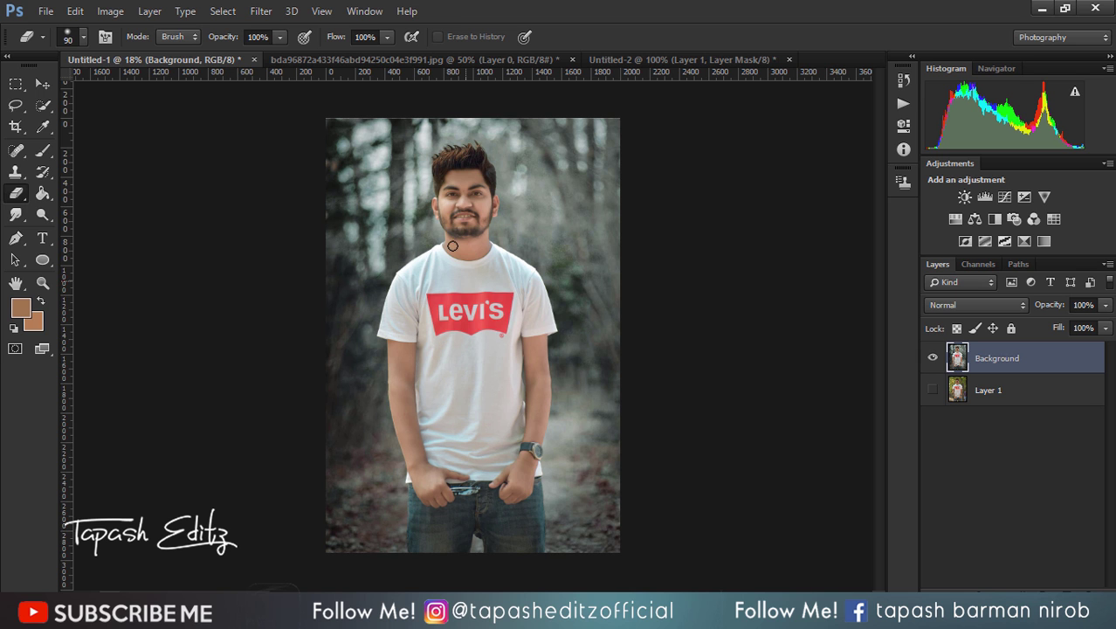
# - Zoom in on the face and select the Blur tool at 67% strength
pyautogui.scroll(3, 452, 246)
pyautogui.scroll(1, 474, 157)
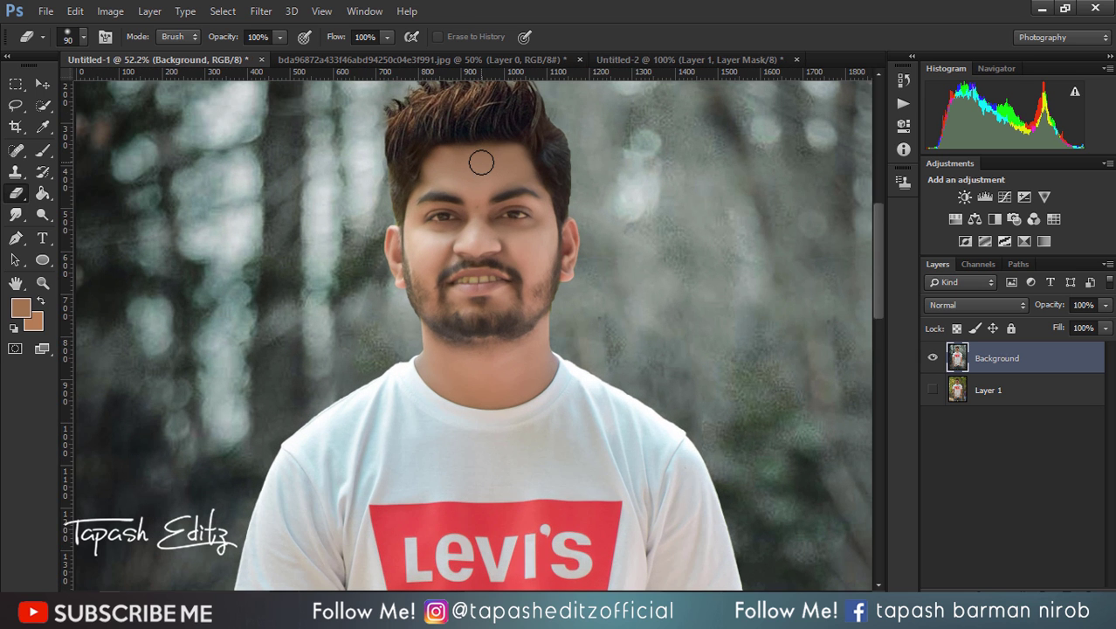
pyautogui.click(23, 217)
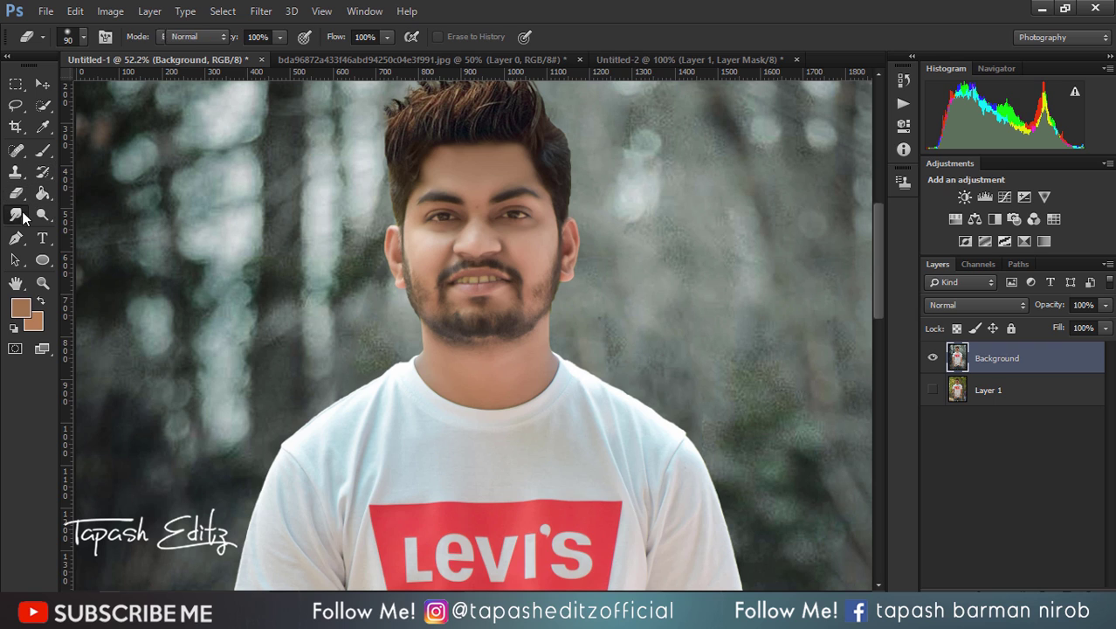